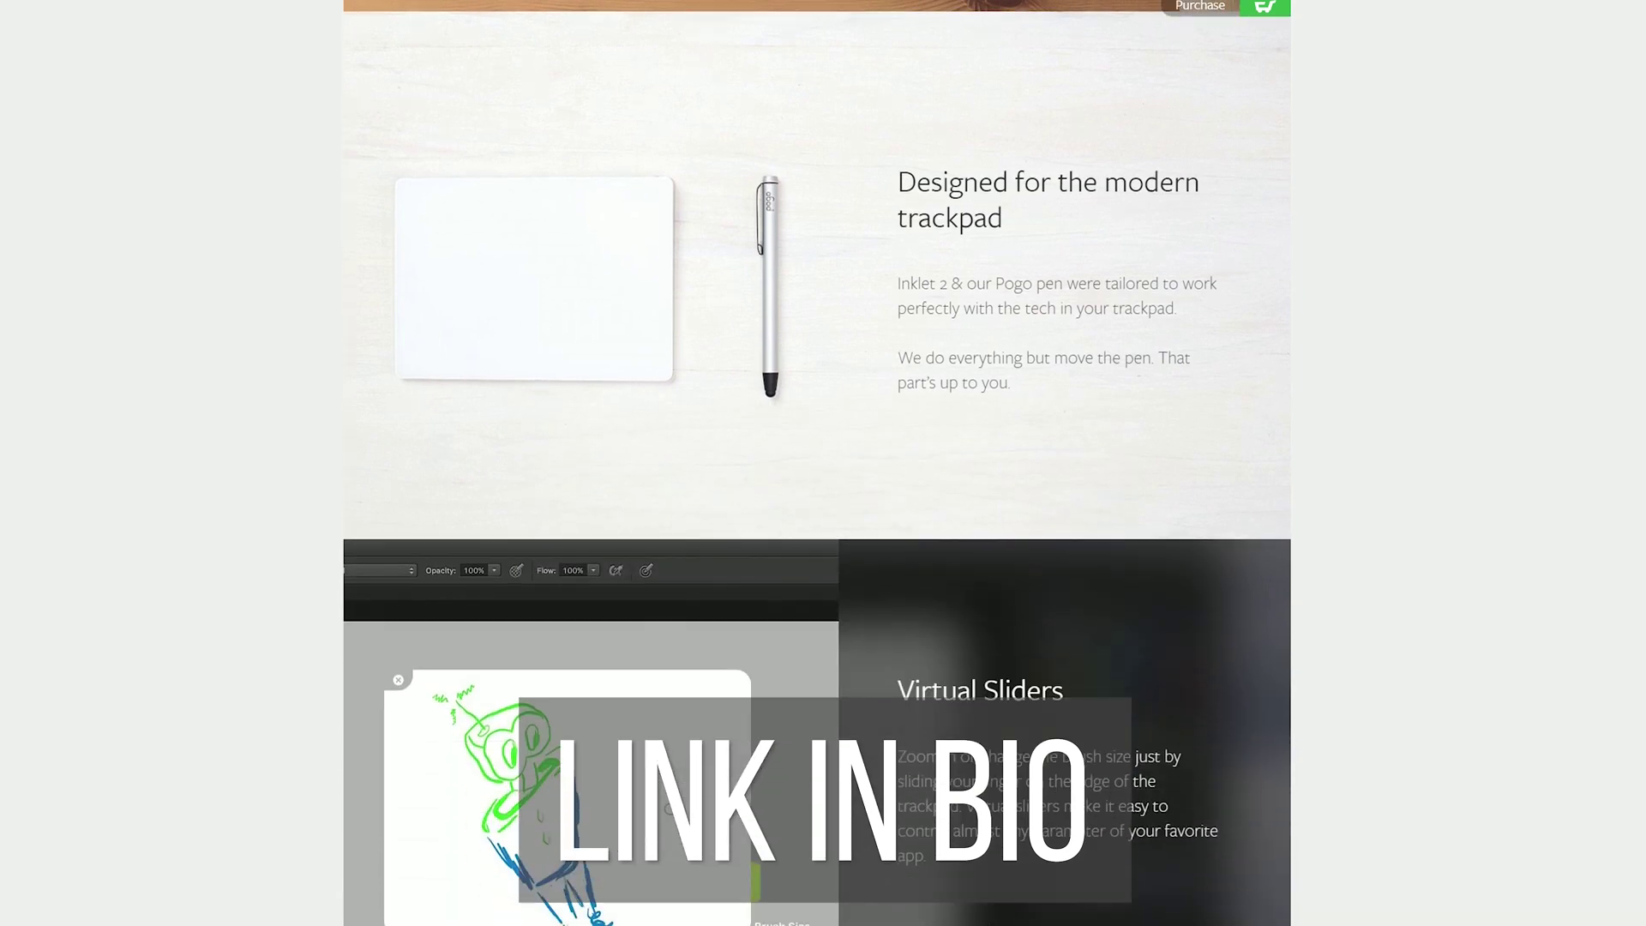
pyautogui.scroll(-6, 816, 463)
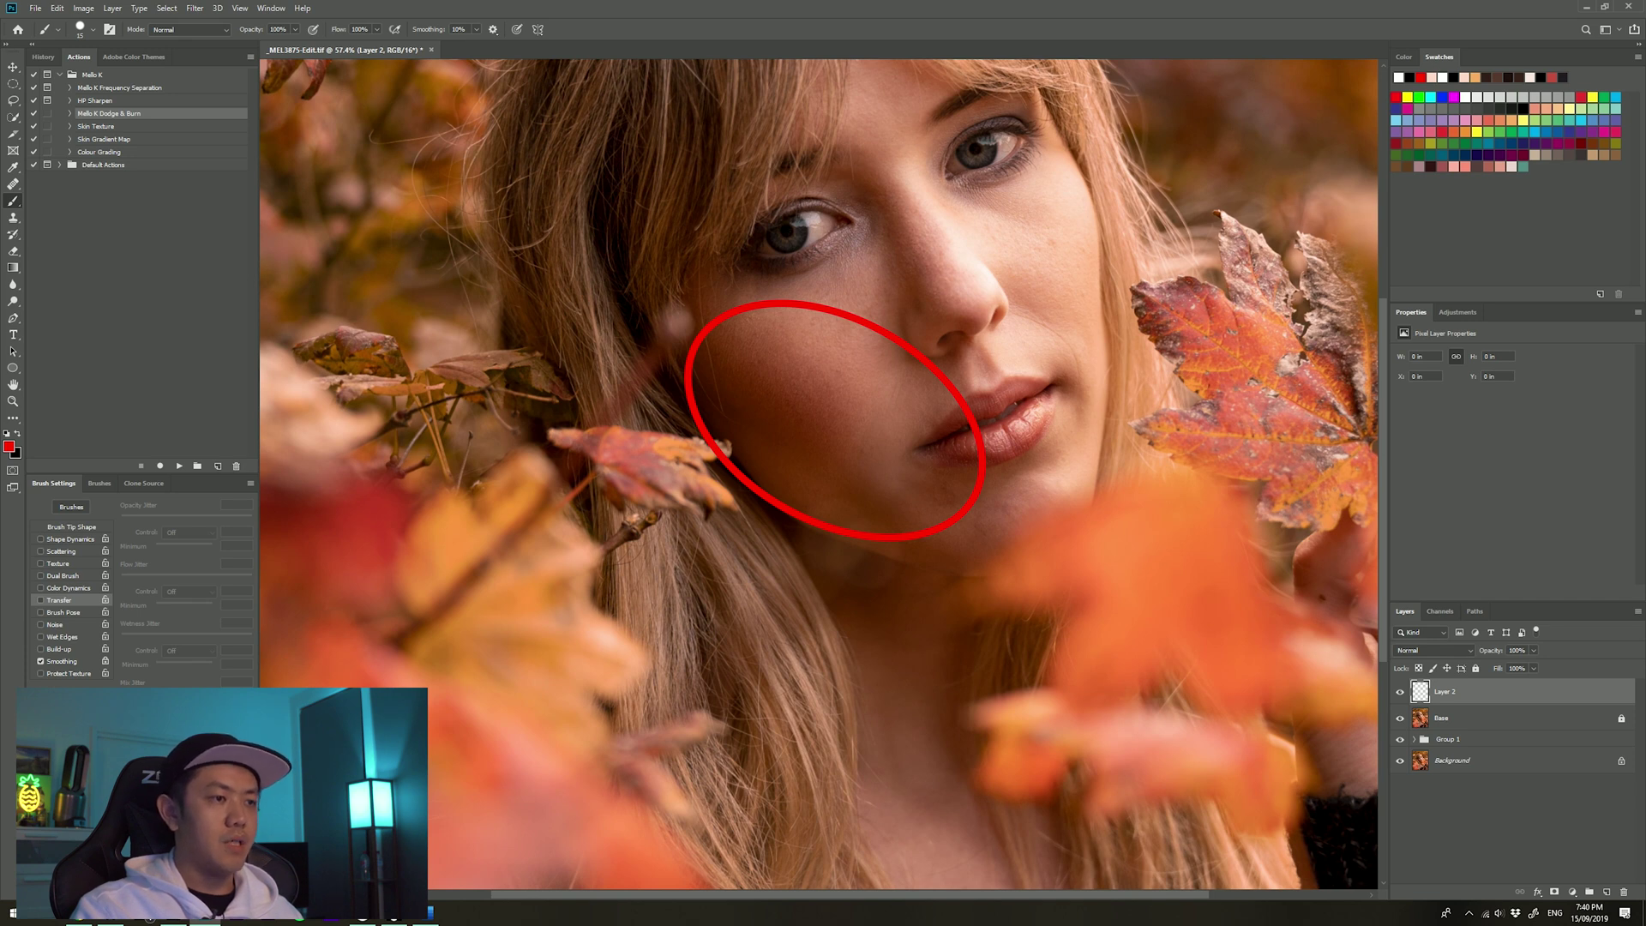
pyautogui.moveTo(784, 350)
pyautogui.mouseDown()
pyautogui.moveTo(753, 403)
pyautogui.moveTo(781, 397)
pyautogui.mouseUp()
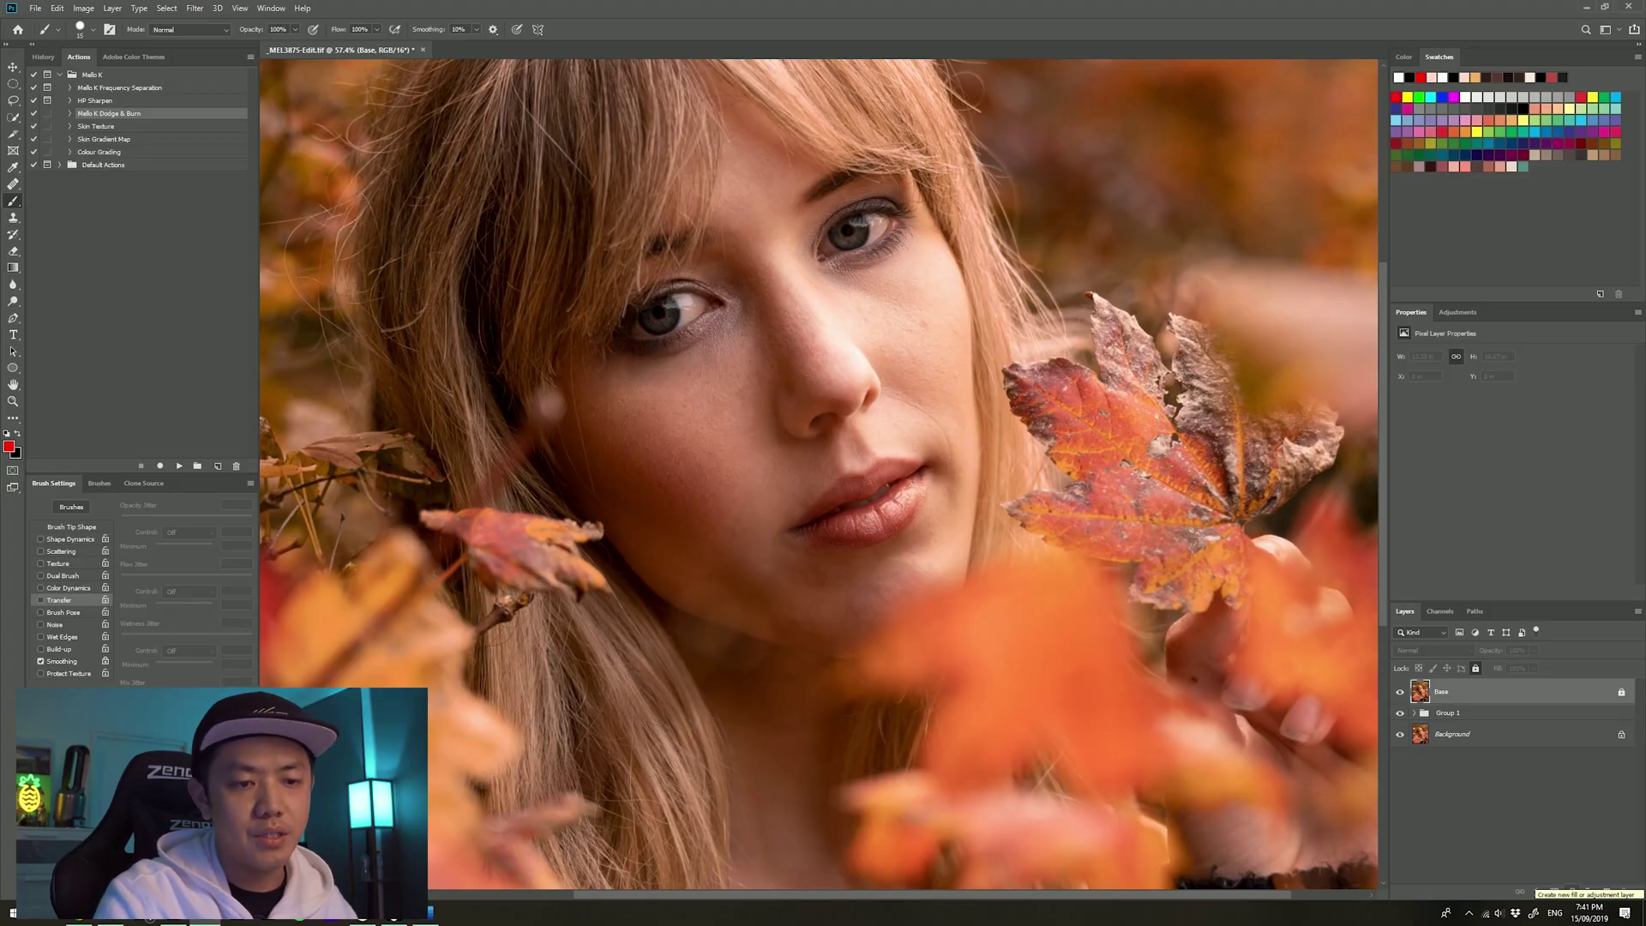
# Step: Add a Curves adjustment layer above Base and brighten the midtones by raising the curve from input 102 to output 146
pyautogui.click(1572, 891)
pyautogui.click(1577, 723)
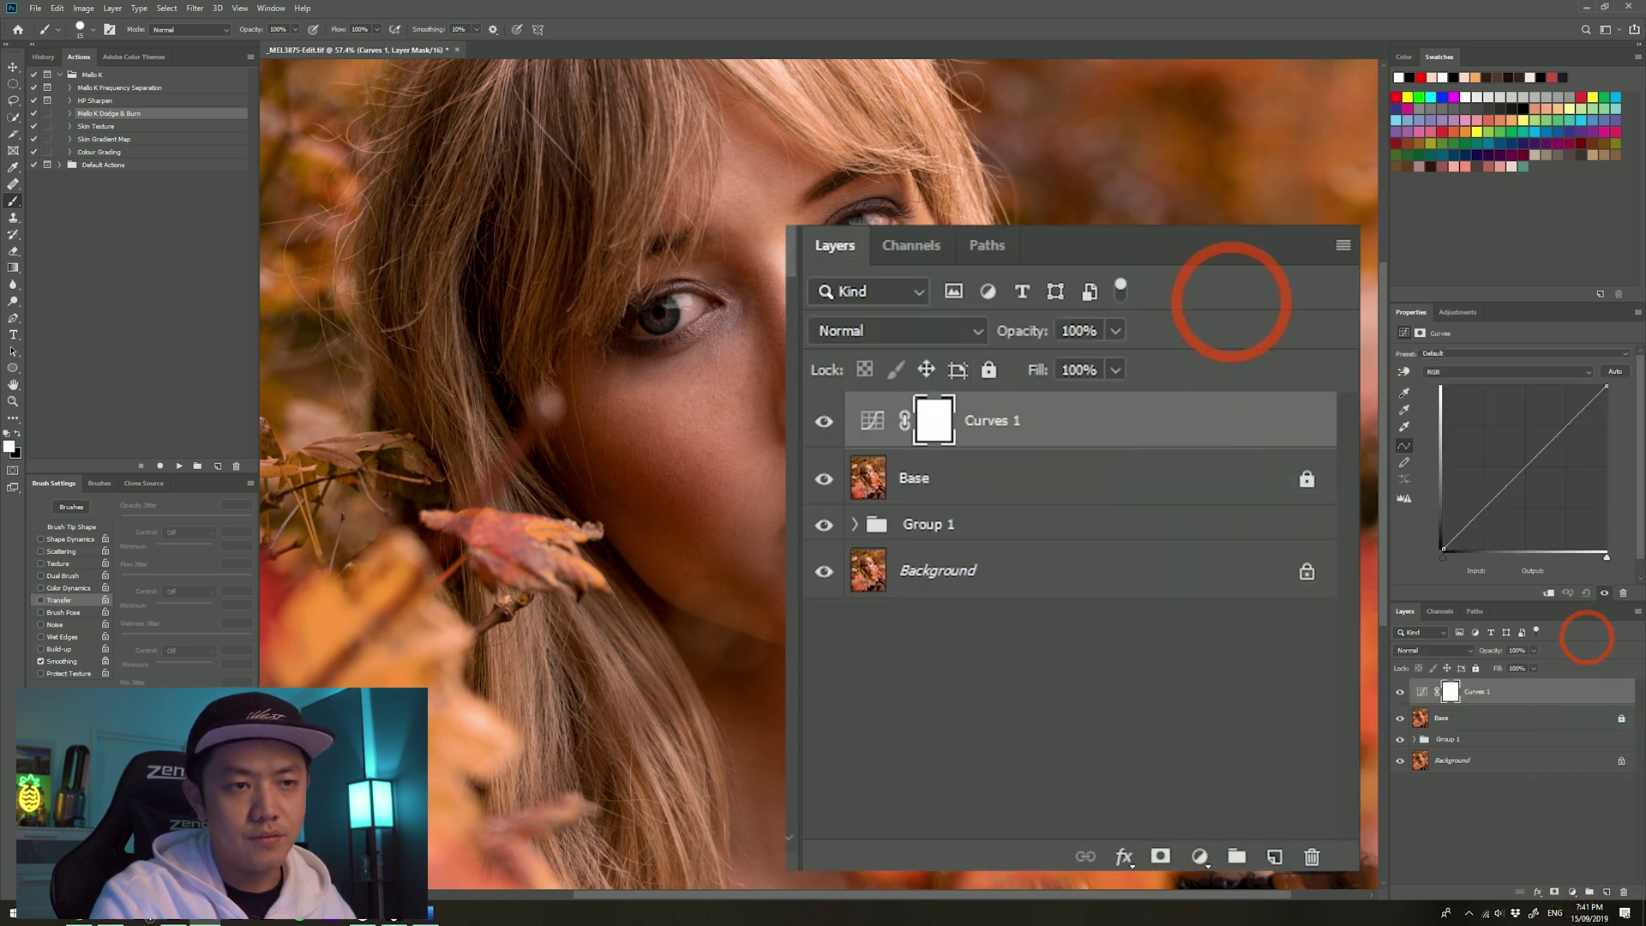
pyautogui.moveTo(1429, 284); pyautogui.dragTo(1403, 266)
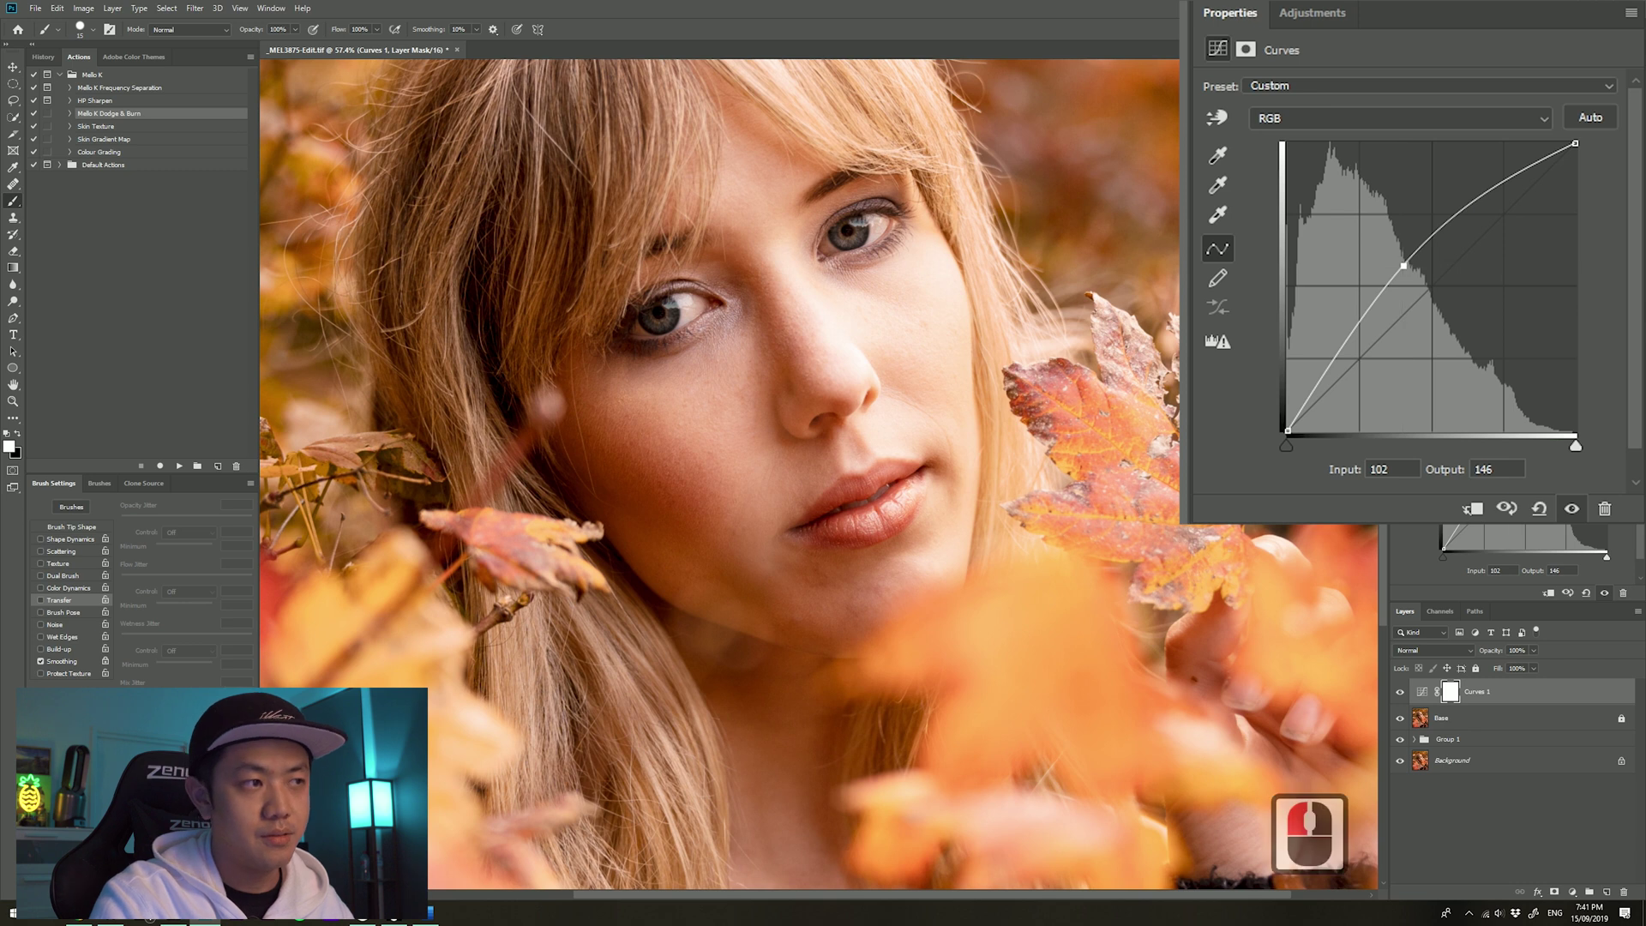
# Step: Invert the brightening Curves layer's mask to black and rename the layer "Dodge"
pyautogui.hotkey('ctrl', 'i')
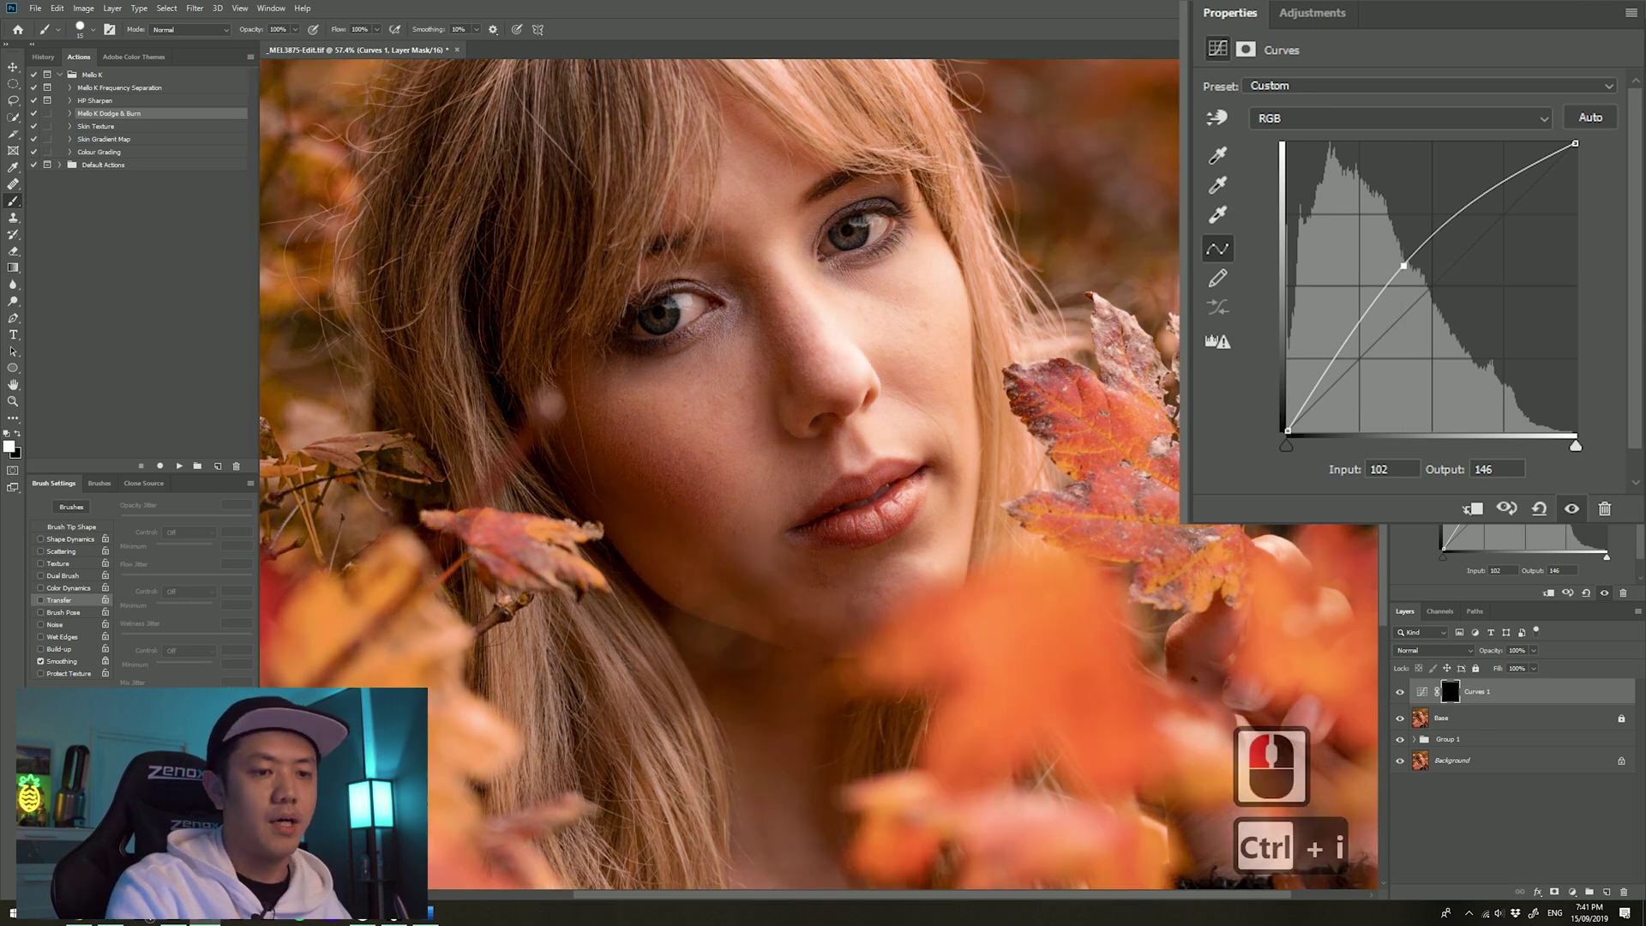
pyautogui.doubleClick(1477, 691)
pyautogui.write('Dodge')
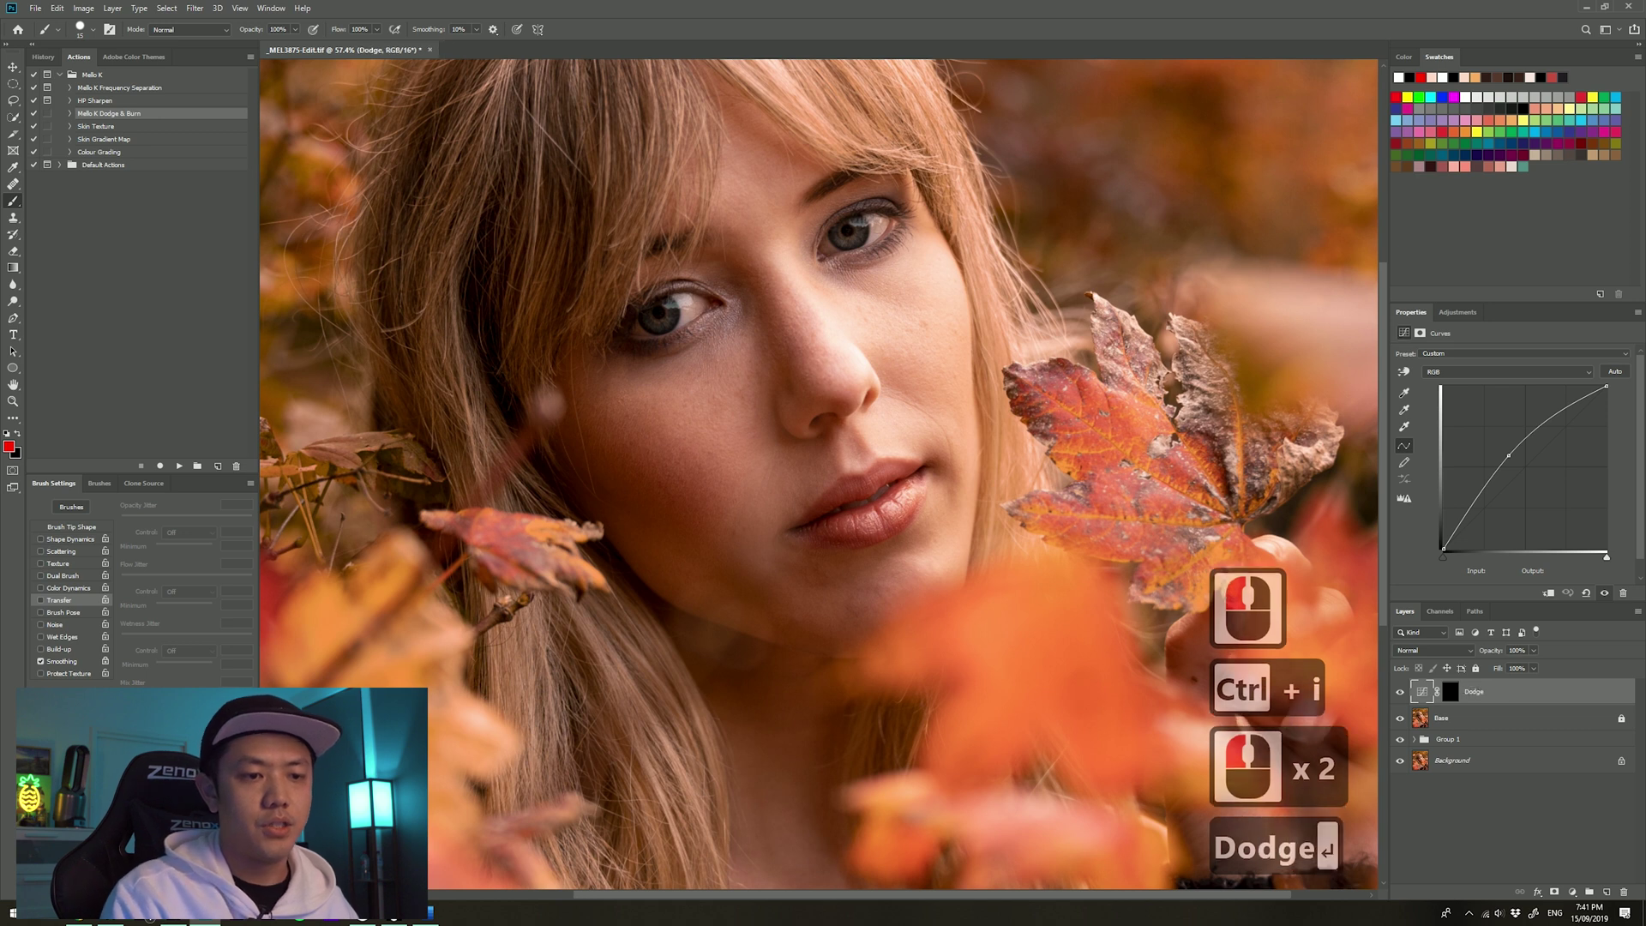
# Step: Add a second Curves adjustment layer above Dodge and darken it by lowering the curve from input 156 to output 94
pyautogui.click(1573, 891)
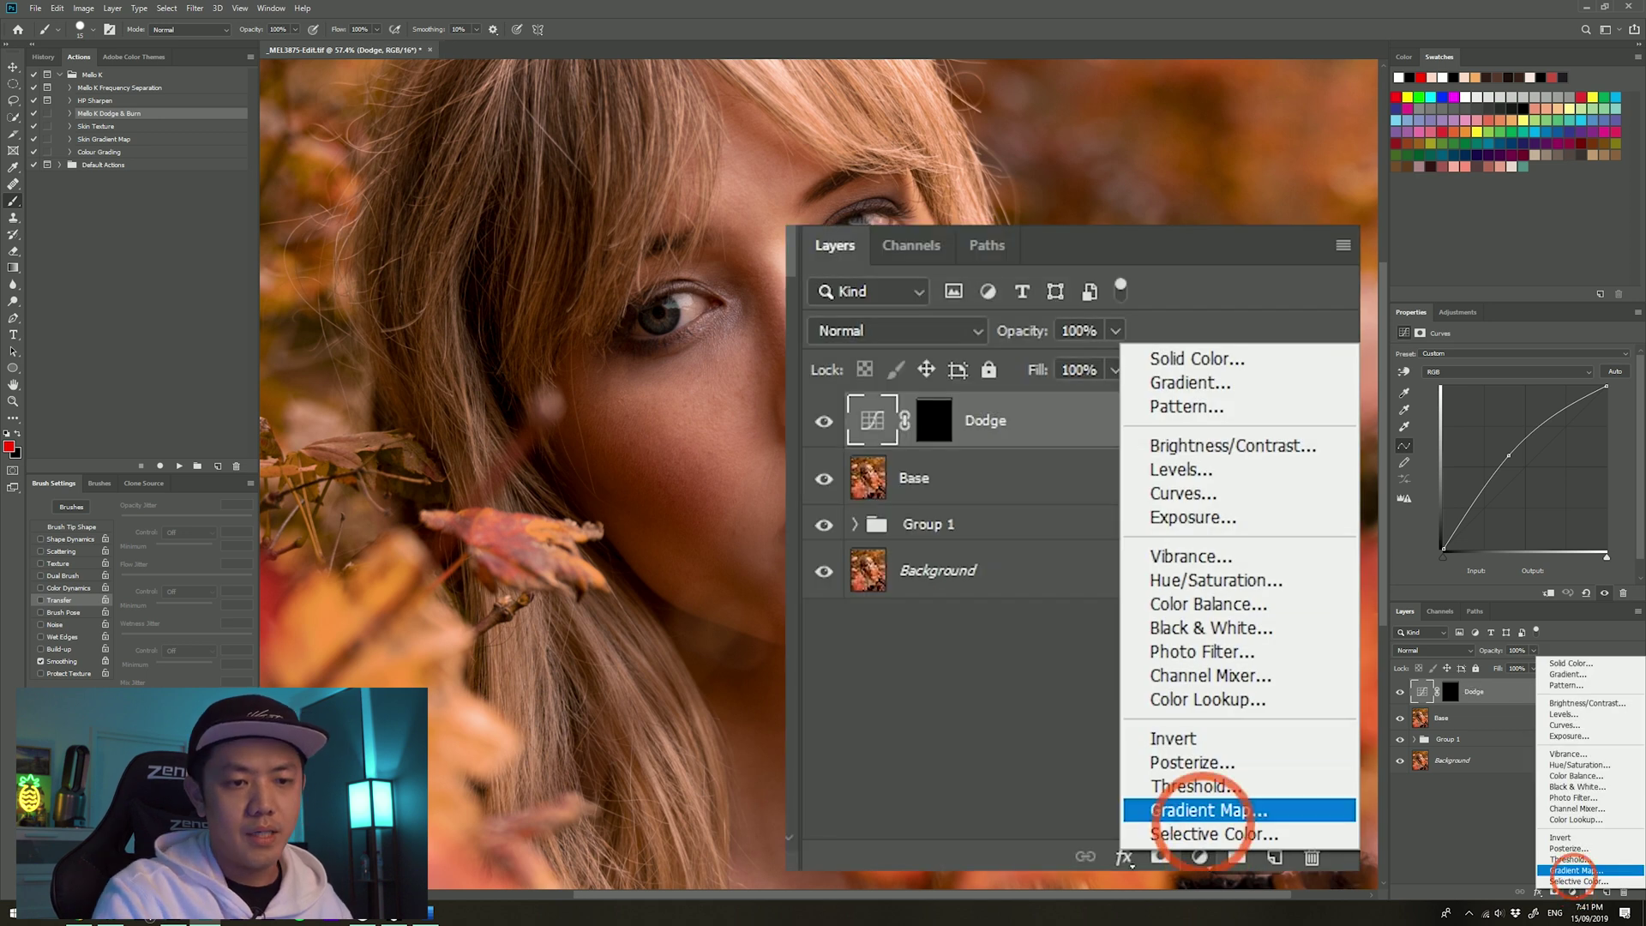
pyautogui.click(1564, 724)
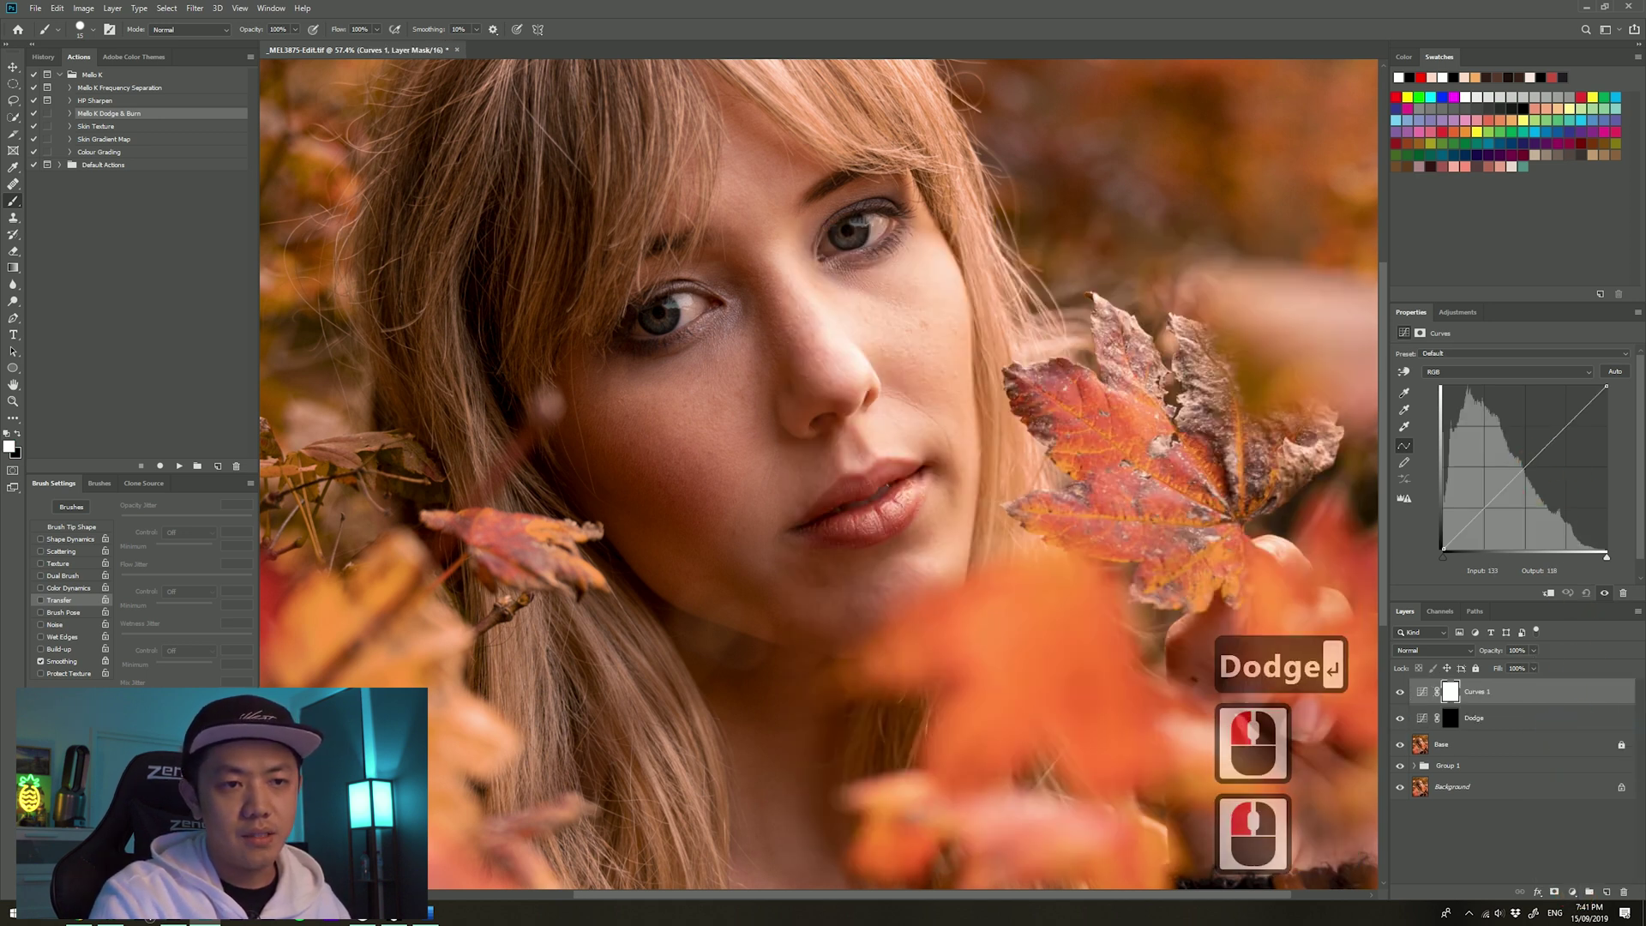
pyautogui.moveTo(1434, 293); pyautogui.dragTo(1464, 325)
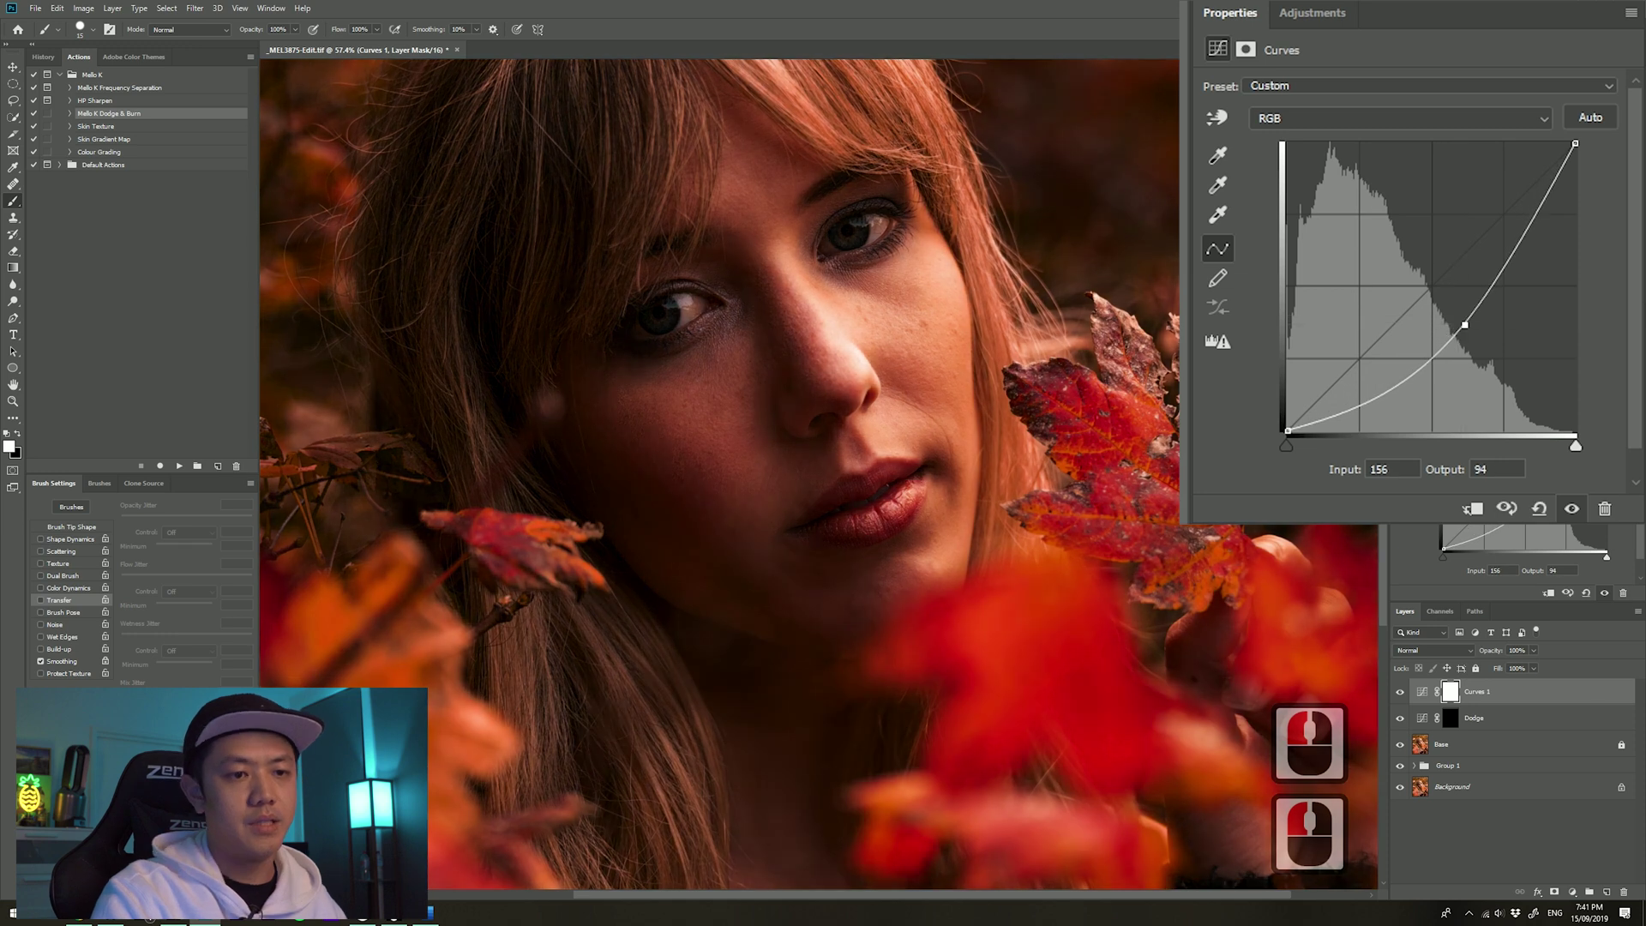
# Step: Invert the darkening Curves layer's mask to black and rename the layer "Burn"
pyautogui.hotkey('ctrl', 'i')
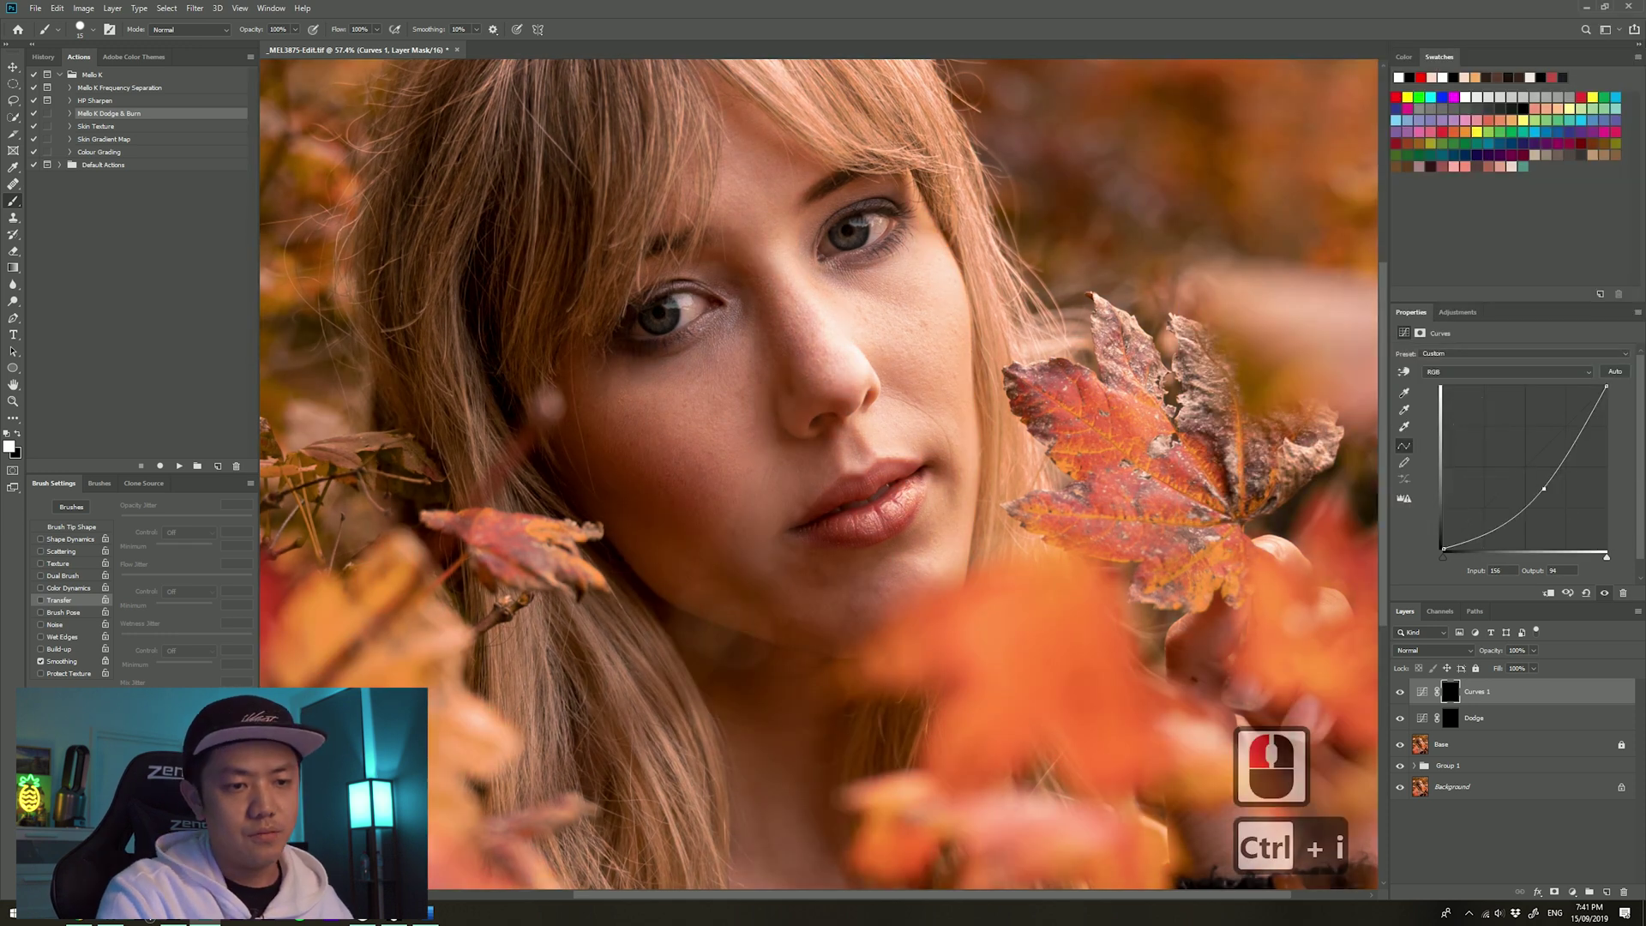
pyautogui.doubleClick(1476, 691)
pyautogui.write('Burn')
pyautogui.press('Return')
# Step: Group the Burn and Dodge layers and name the group "Local Dodge & Burn"
pyautogui.keyDown('shift'); pyautogui.click(1492, 719); pyautogui.keyUp('shift')
pyautogui.hotkey('ctrl', 'g')
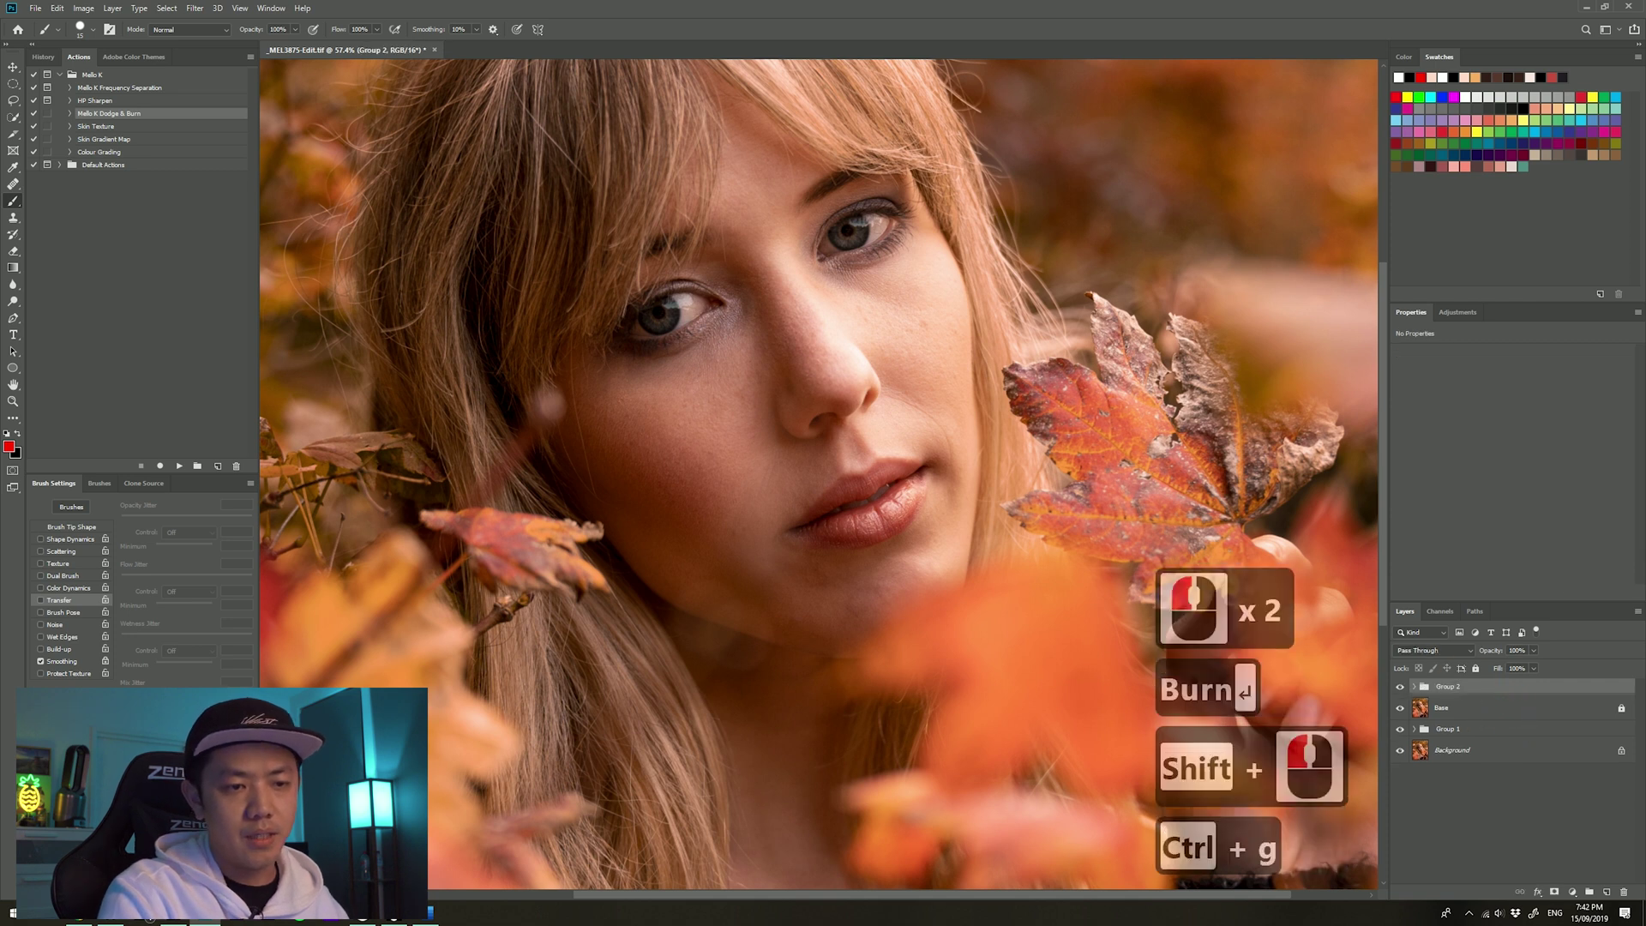
pyautogui.doubleClick(1448, 686)
pyautogui.write('Local')
pyautogui.write(' Doc')
pyautogui.press('BackSpace')
pyautogui.write('dge & Burn')
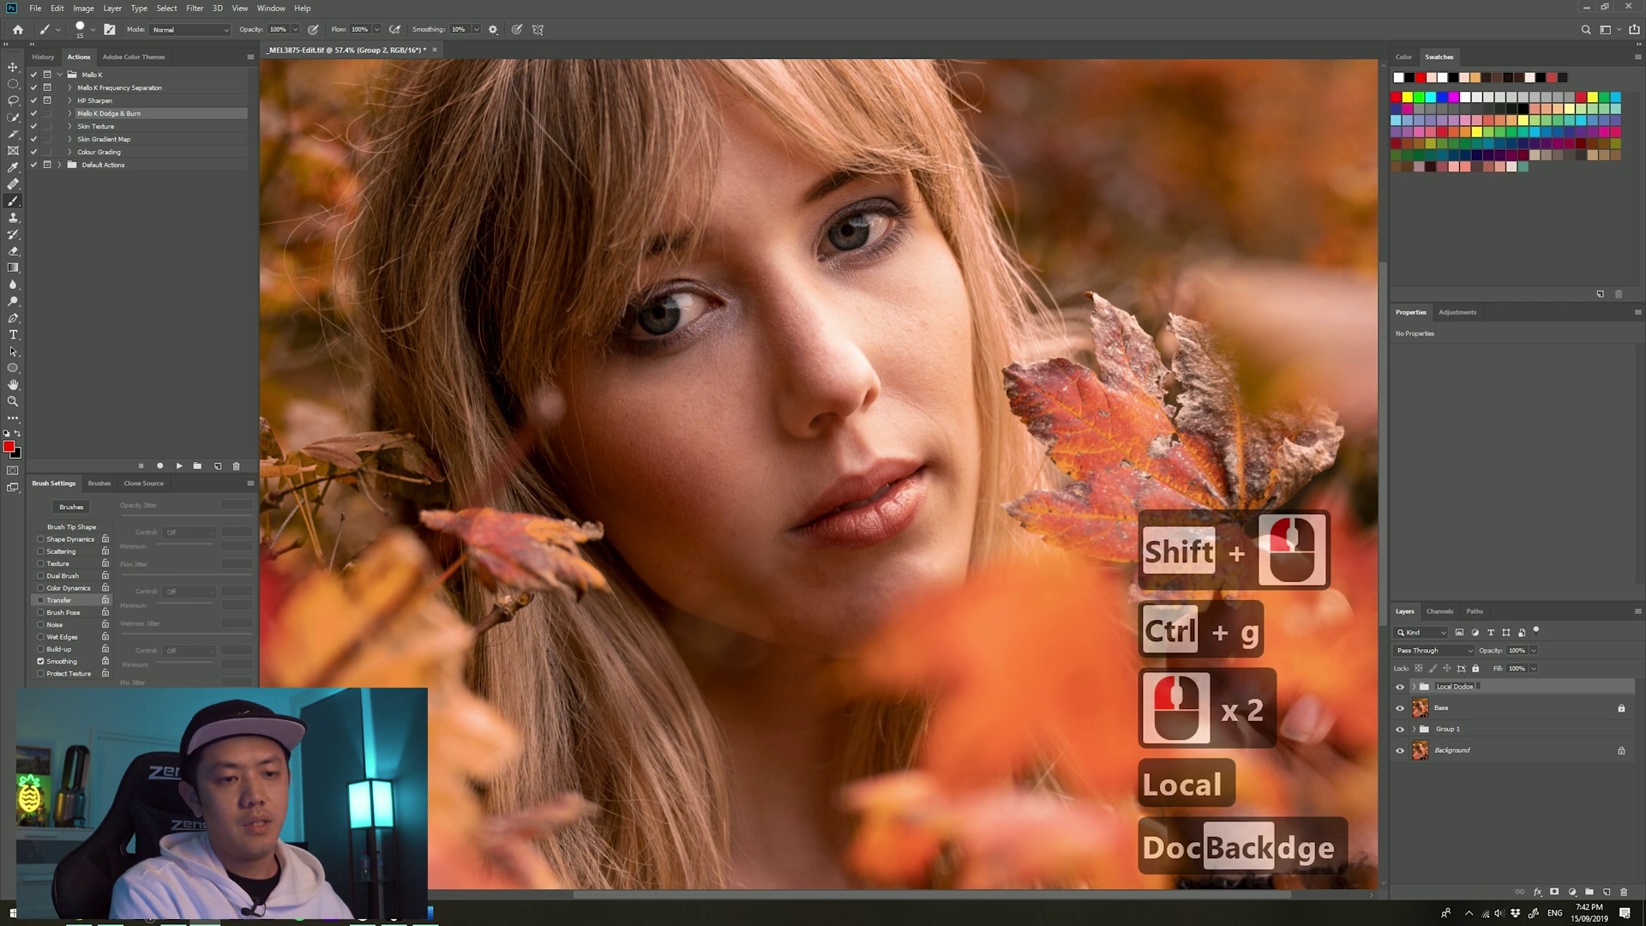
pyautogui.press('Return')
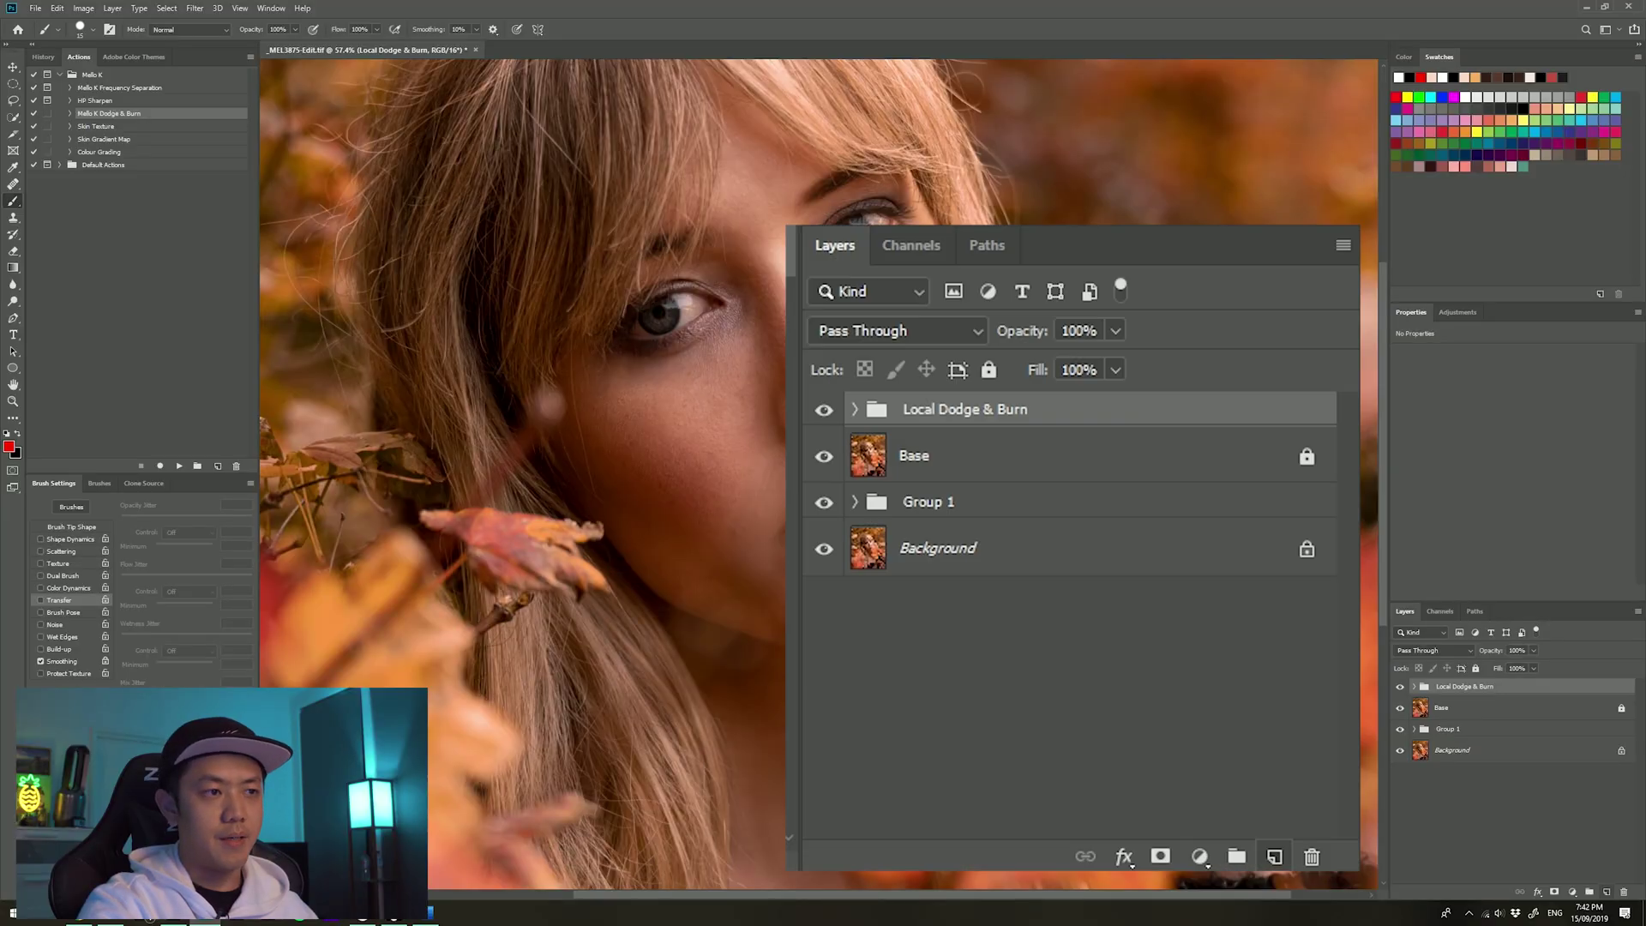
# Step: Add a new layer above the Local Dodge & Burn group, filled with 50% Gray and set to the Color blend mode
pyautogui.click(1607, 892)
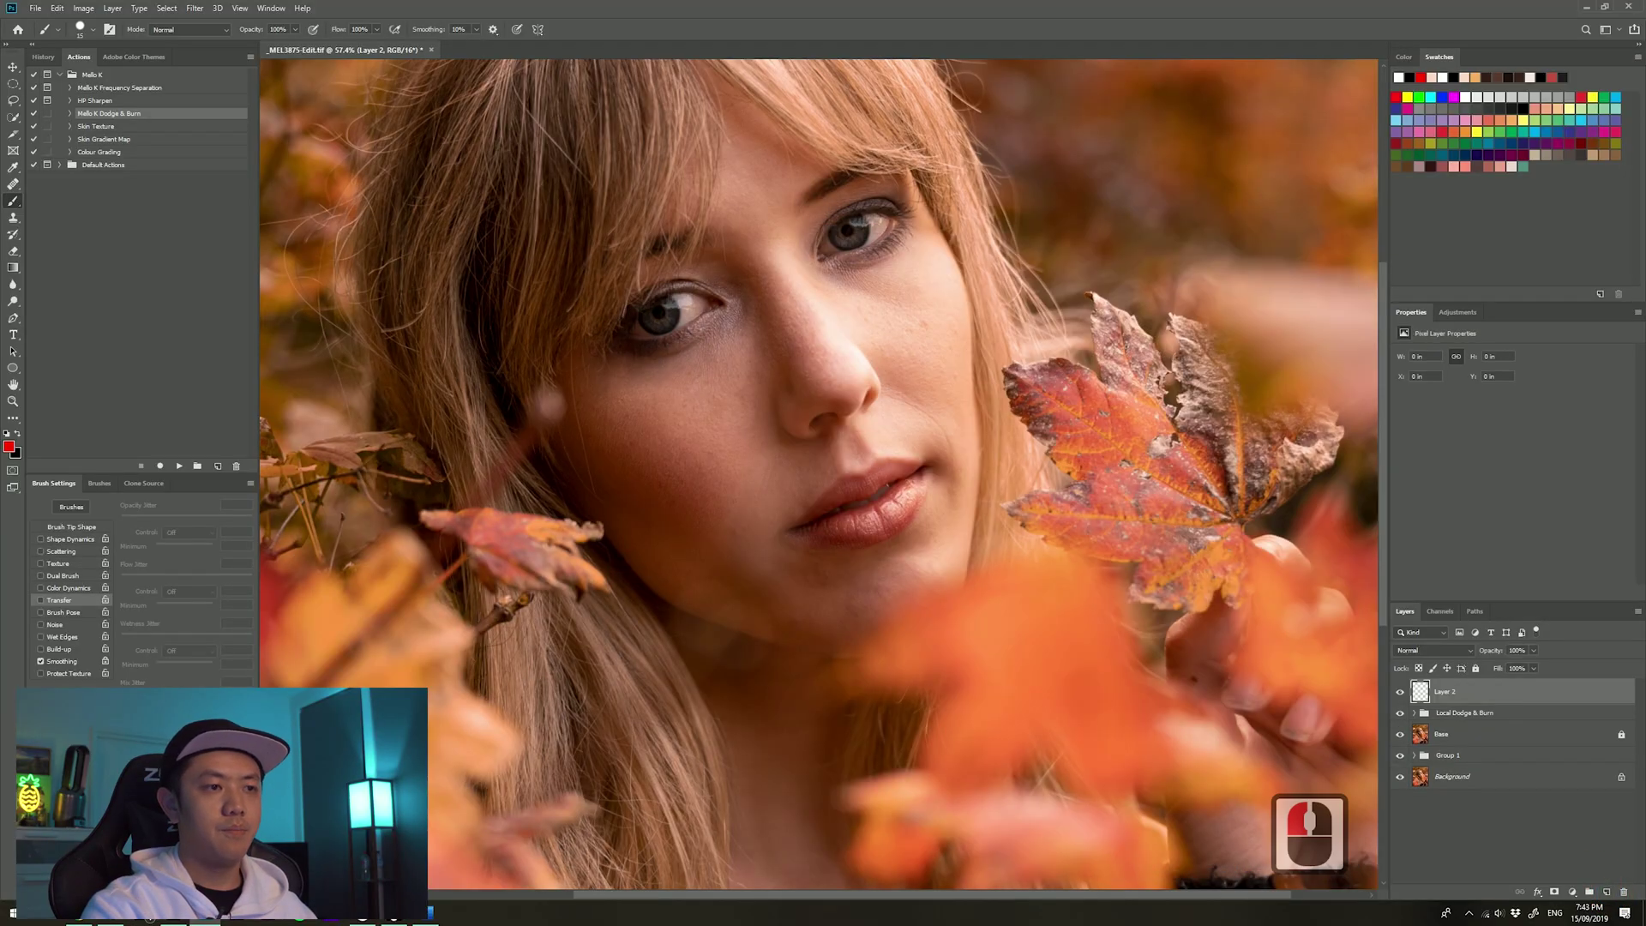
pyautogui.hotkey('shift', 'BackSpace')
pyautogui.click(776, 425)
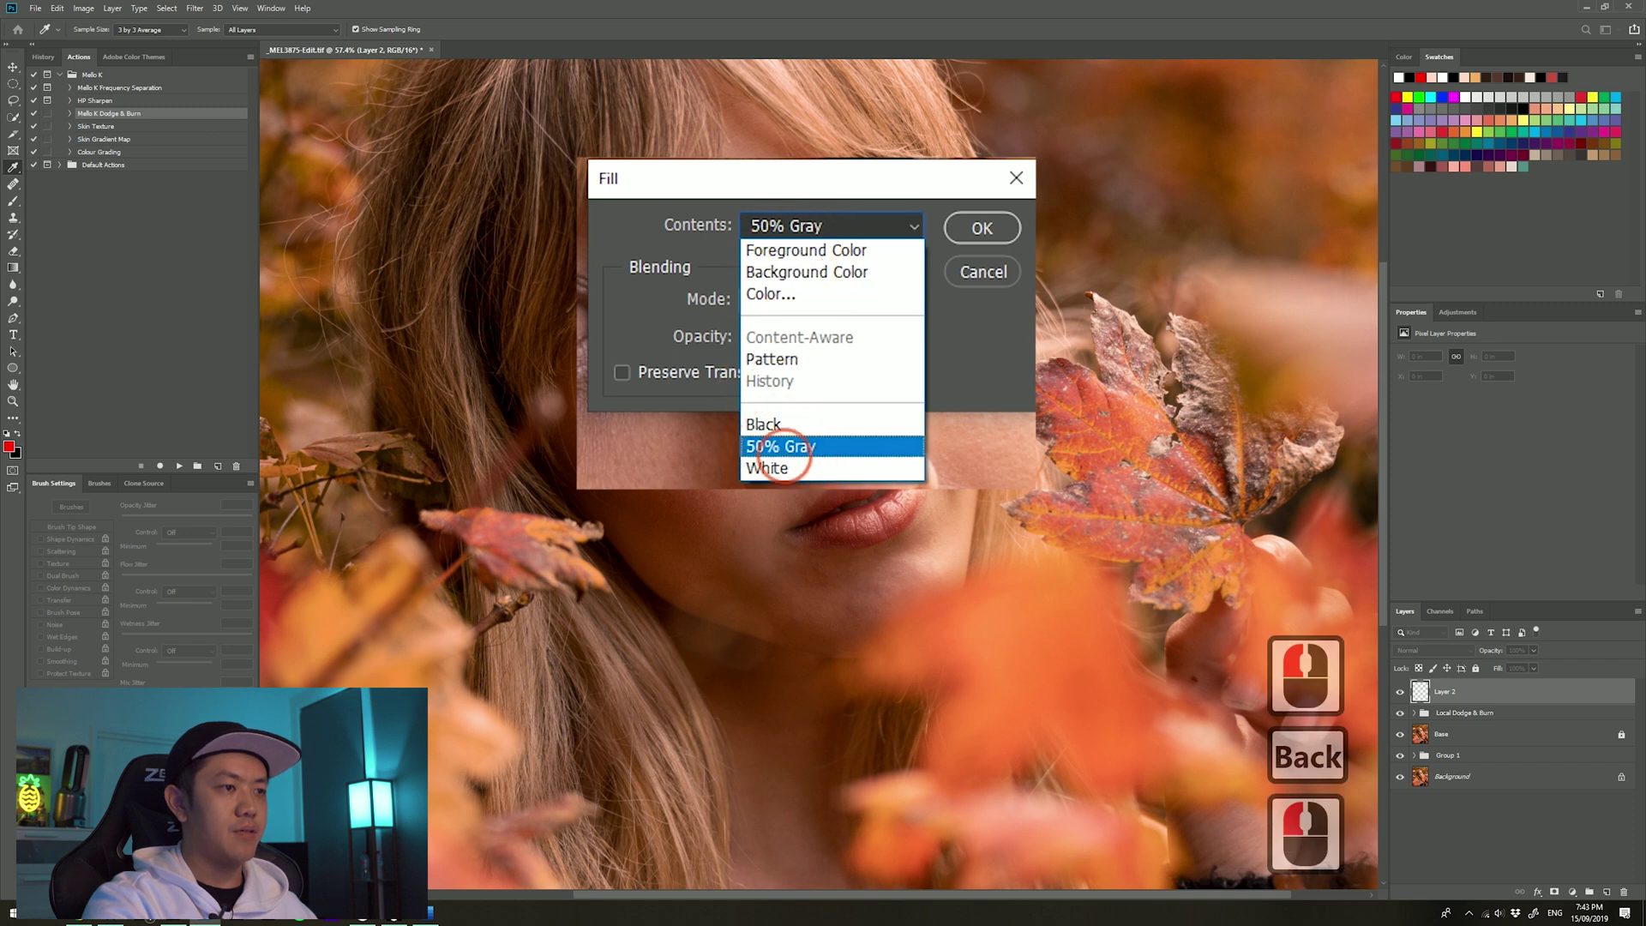
pyautogui.click(778, 446)
pyautogui.click(1113, 393)
pyautogui.press('b')
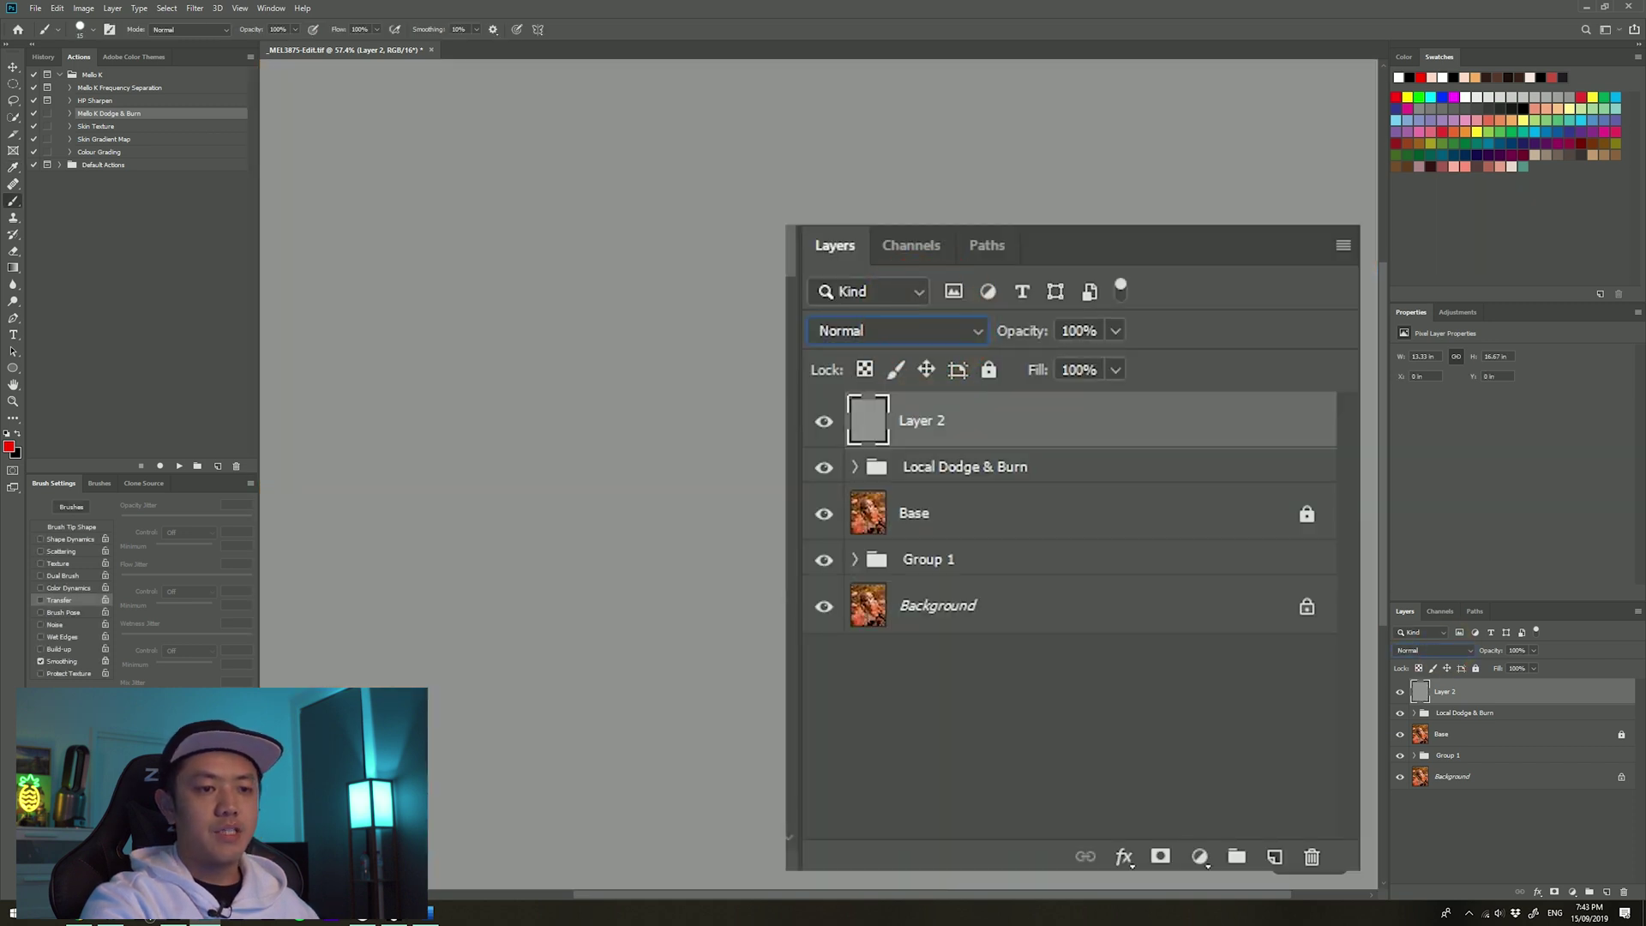
pyautogui.click(1434, 650)
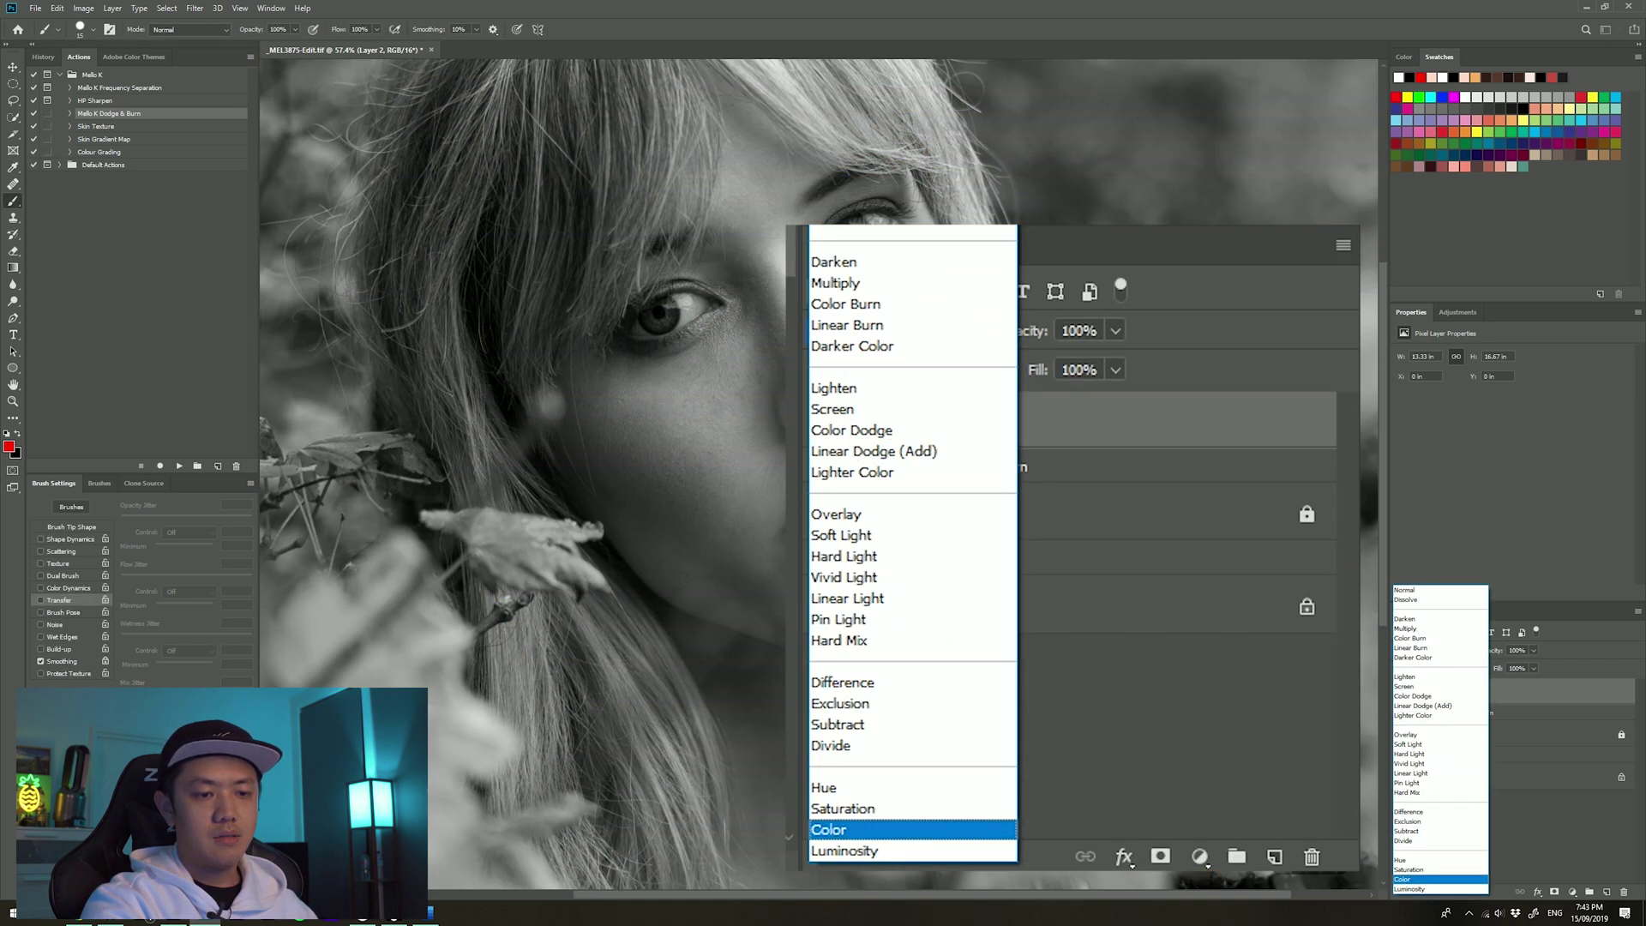
pyautogui.click(1407, 879)
# Step: Add a Curves adjustment layer above the gray layer and shape a slight S-curve to increase contrast
pyautogui.click(1573, 892)
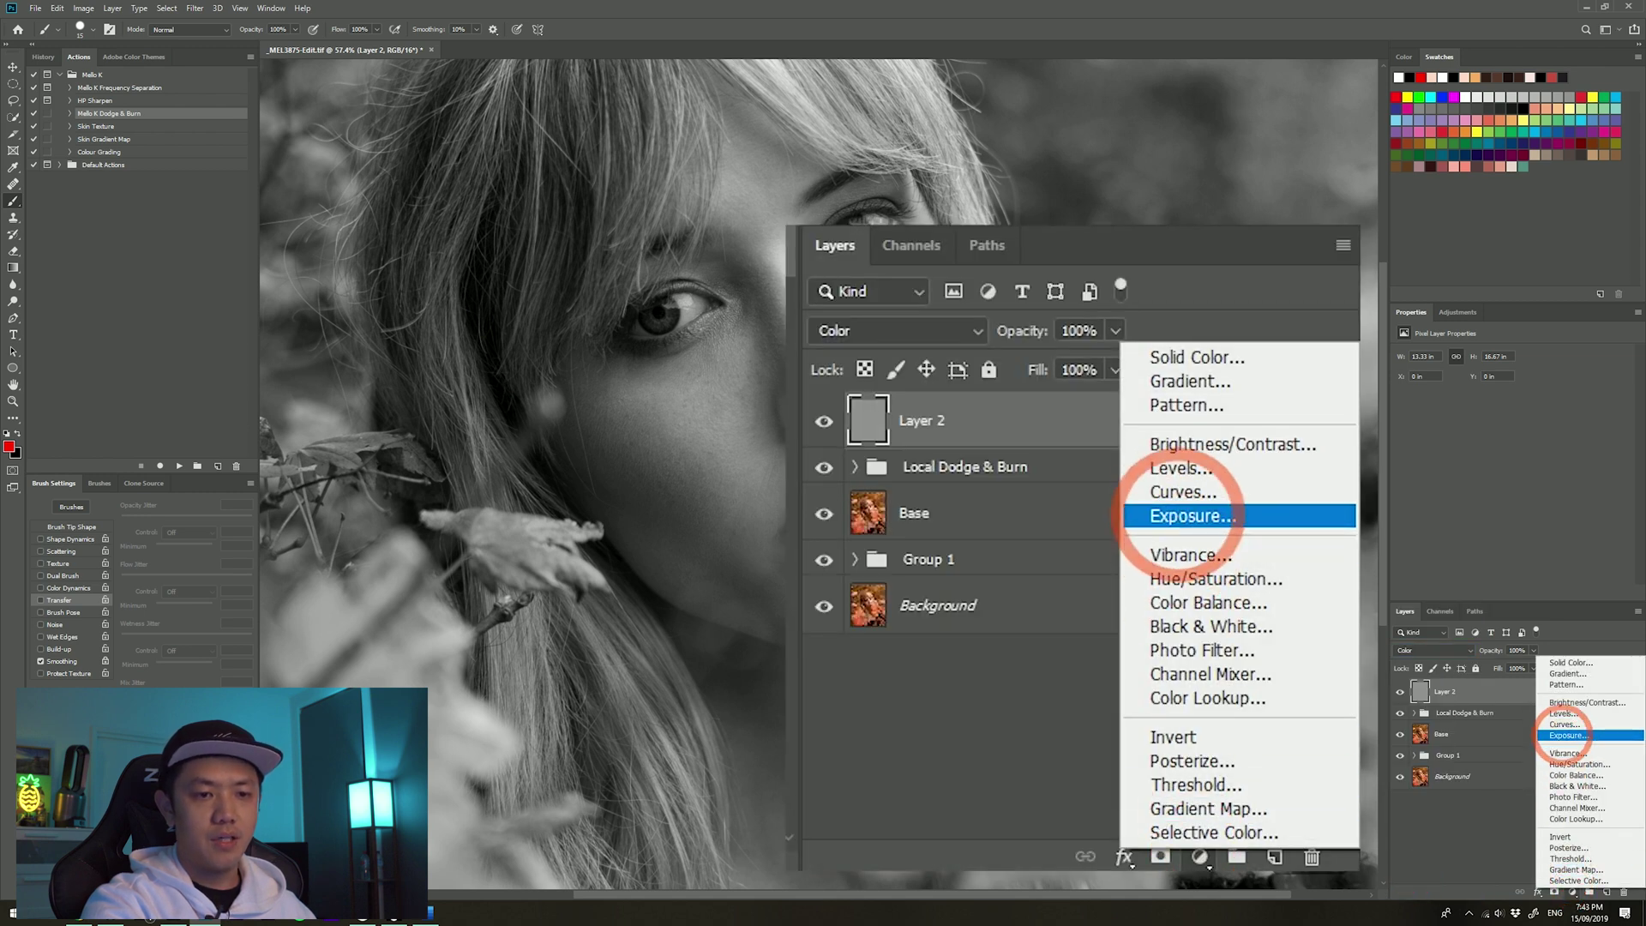
pyautogui.click(1565, 724)
pyautogui.moveTo(1567, 426); pyautogui.dragTo(1567, 411)
pyautogui.moveTo(1487, 501); pyautogui.dragTo(1487, 519)
# Step: Group the contrast Curves layer with the gray layer and name the group "Assist"
pyautogui.keyDown('shift'); pyautogui.click(1462, 717); pyautogui.keyUp('shift')
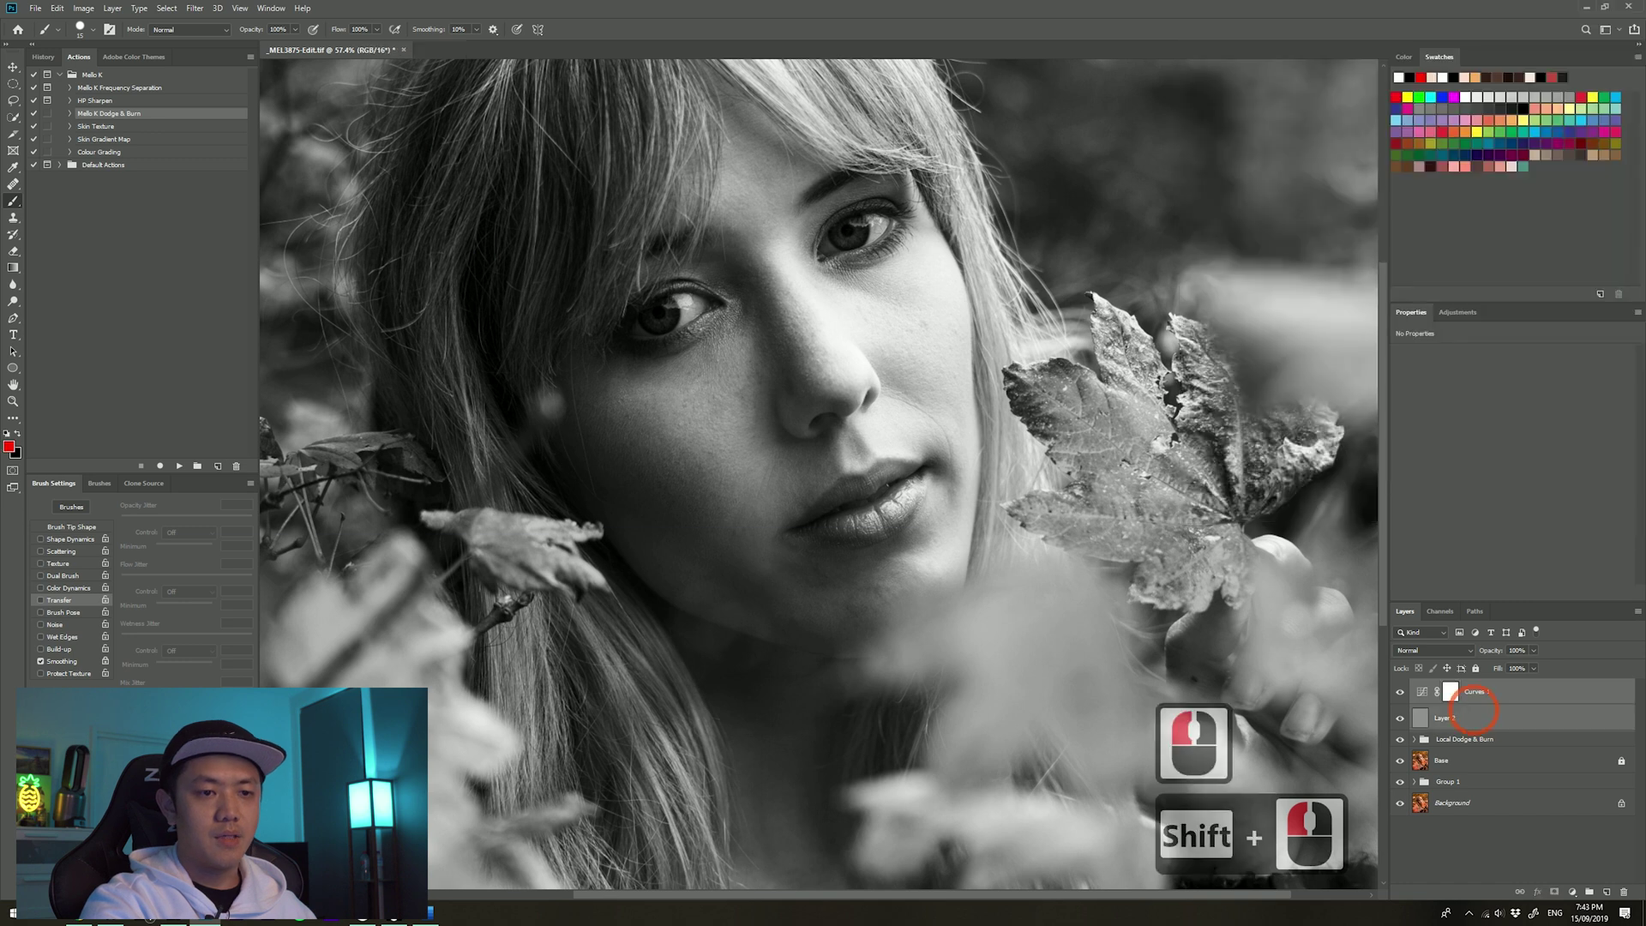
pyautogui.hotkey('ctrl', 'g')
pyautogui.doubleClick(1447, 686)
pyautogui.write('Assist')
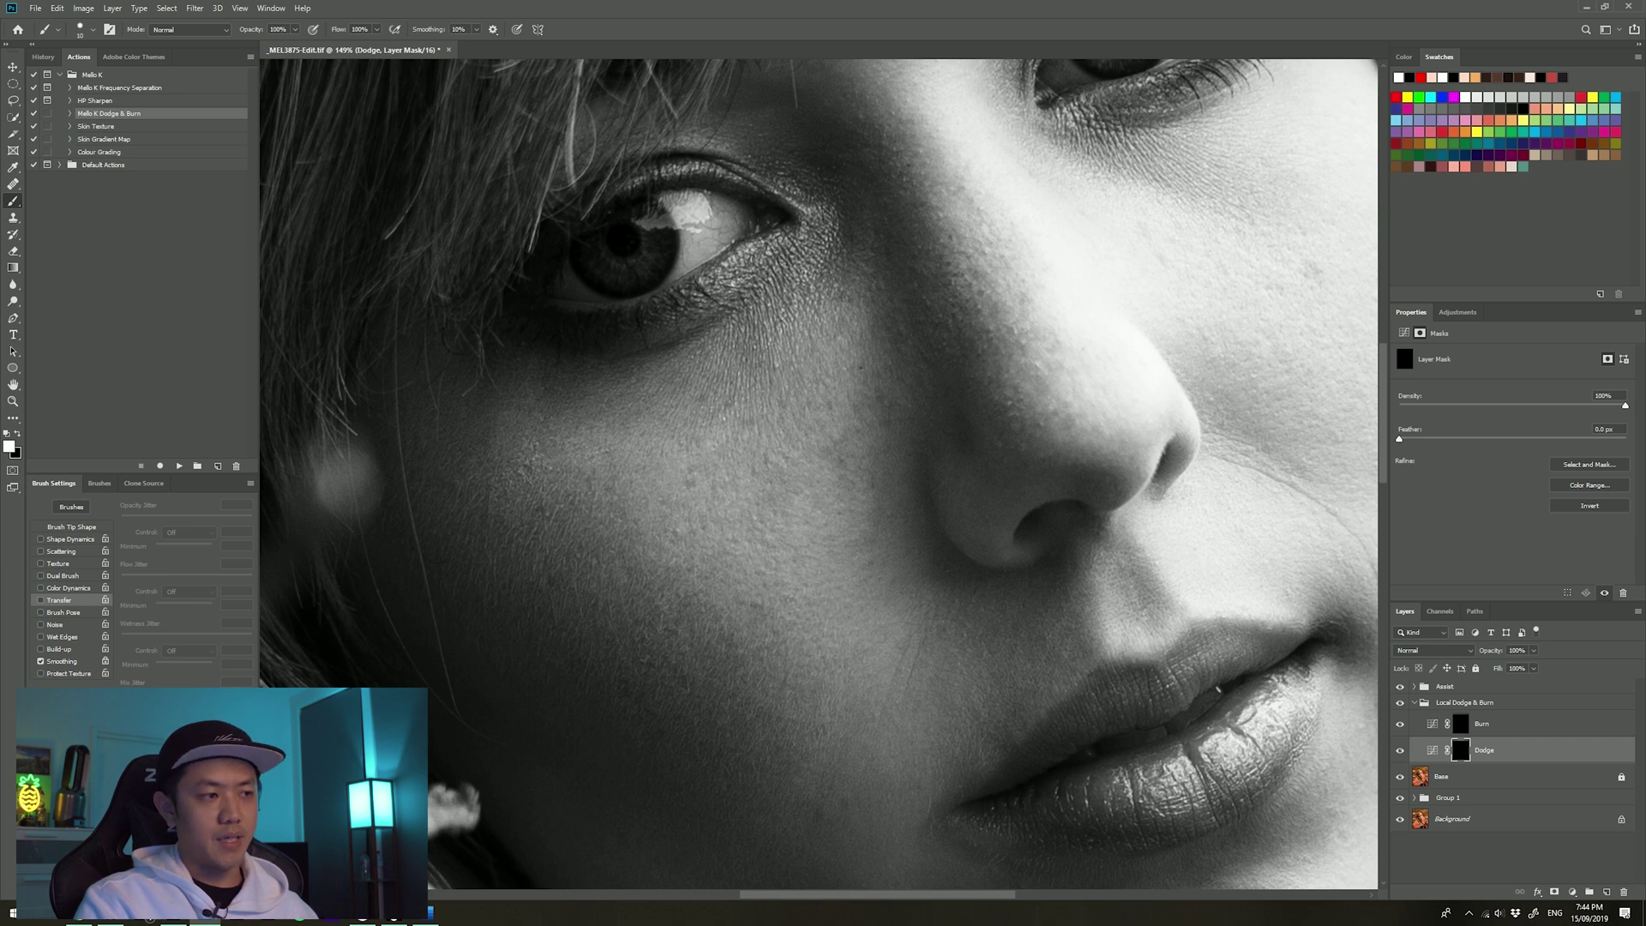
# Step: Choose the Soft Round brush at 10 px with 0% hardness for working on the Dodge layer
pyautogui.scroll(-15, 781, 305)
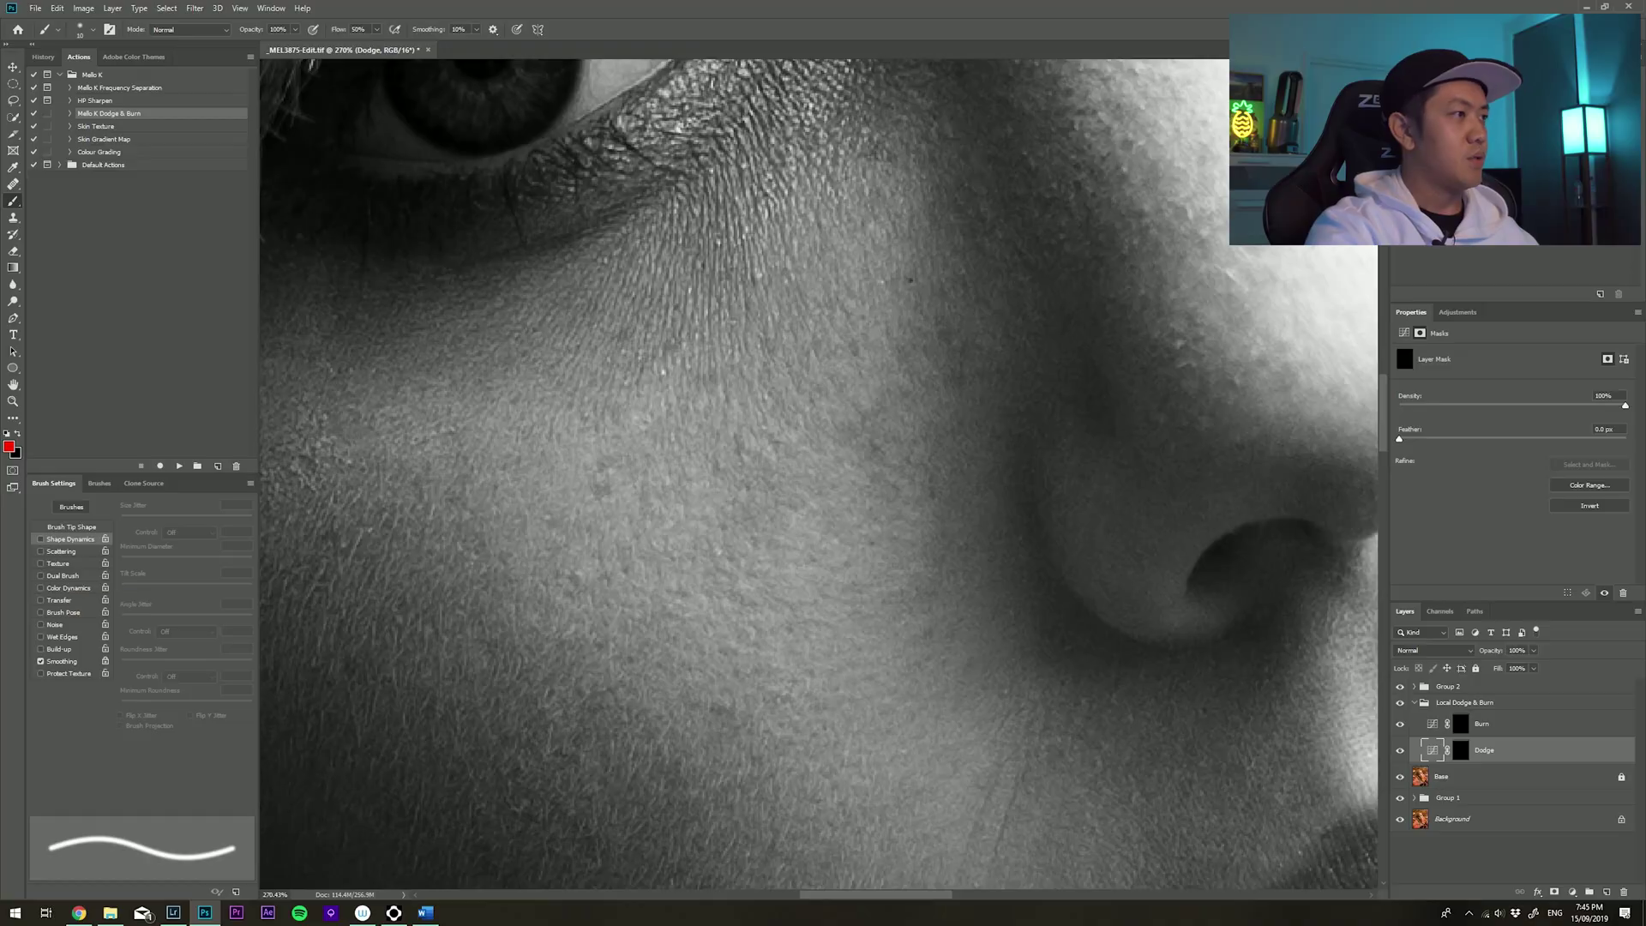
pyautogui.click(86, 29)
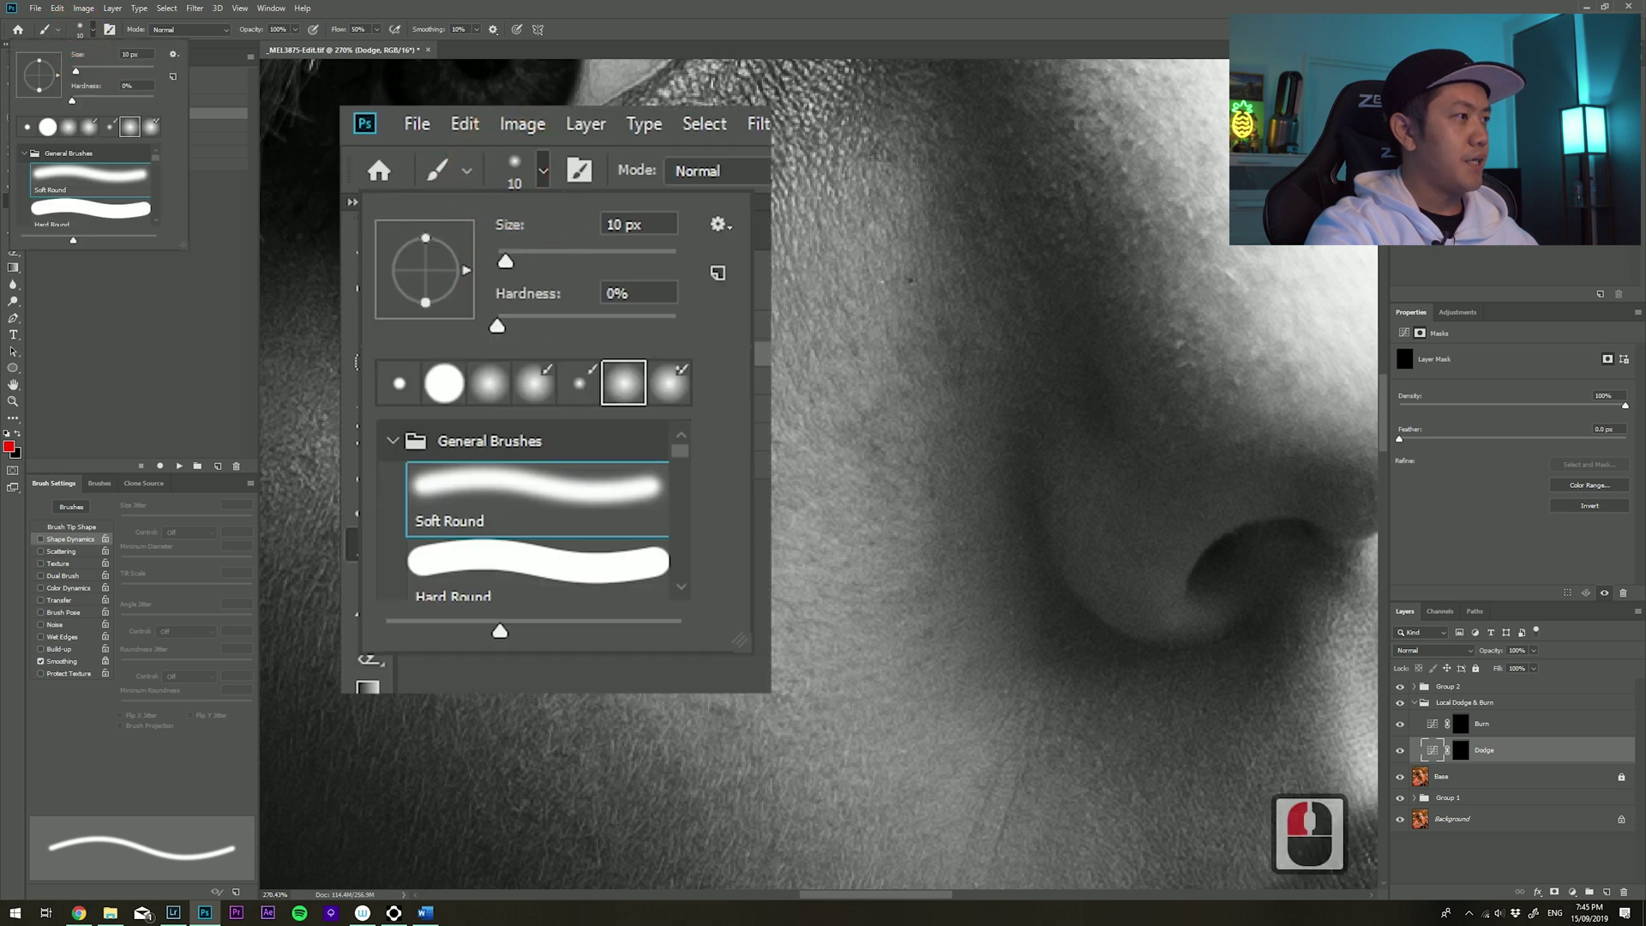
pyautogui.click(139, 86)
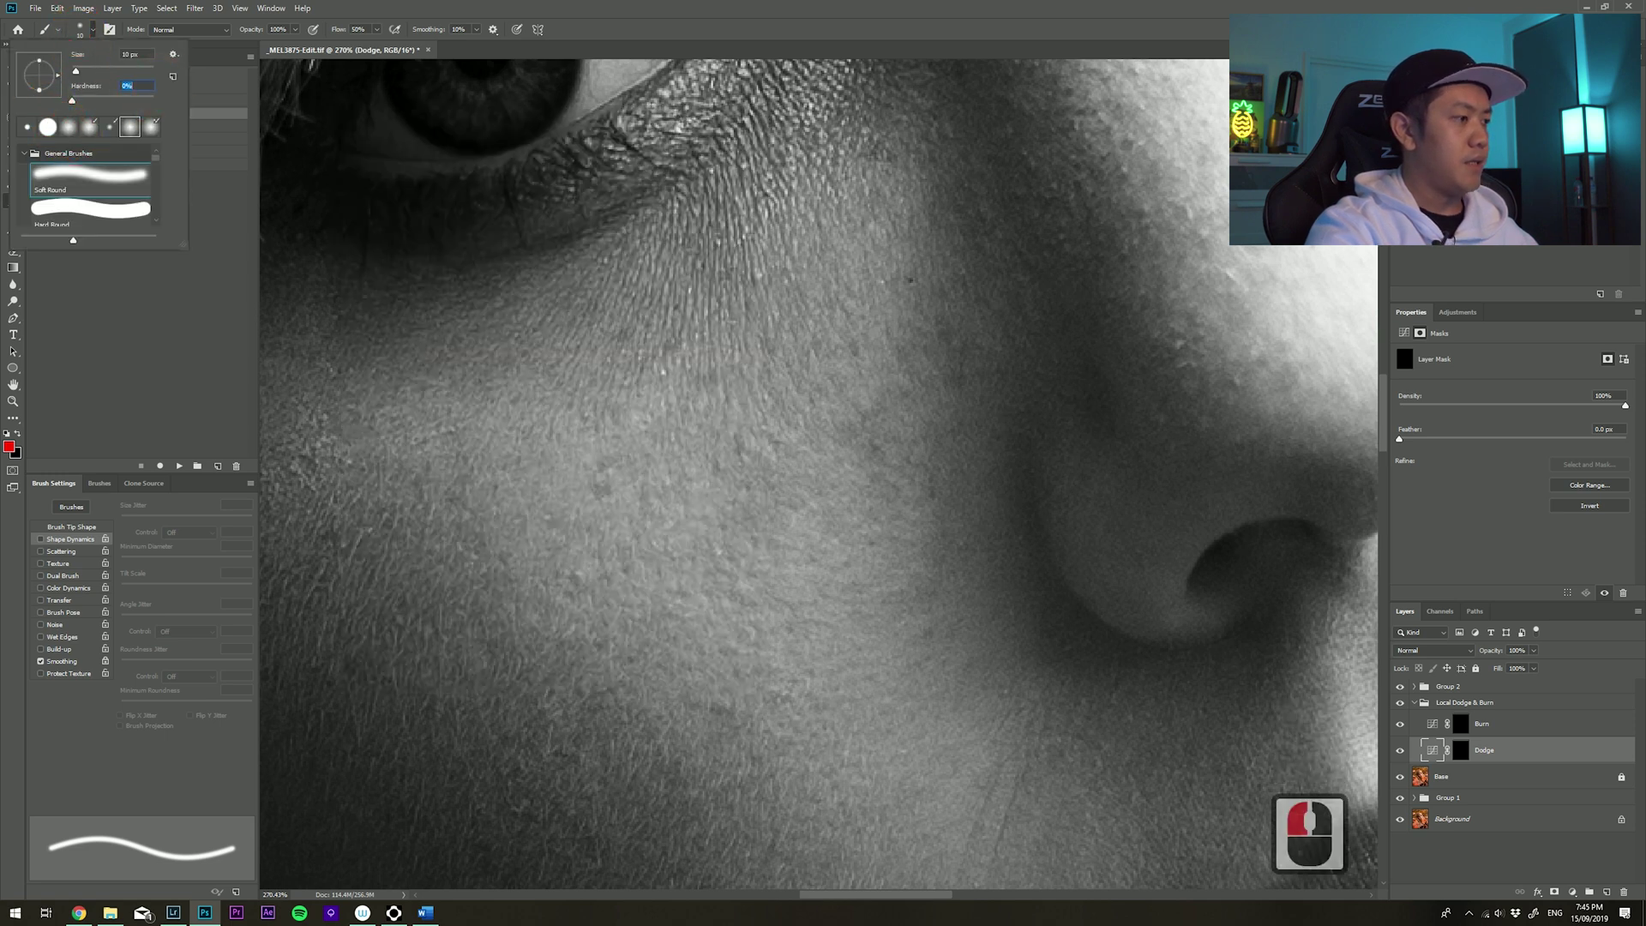
# Step: Enable Shape Dynamics for the brush, with size controlled by Pen Pressure and a minimum diameter of 30%
pyautogui.click(51, 483)
pyautogui.click(41, 539)
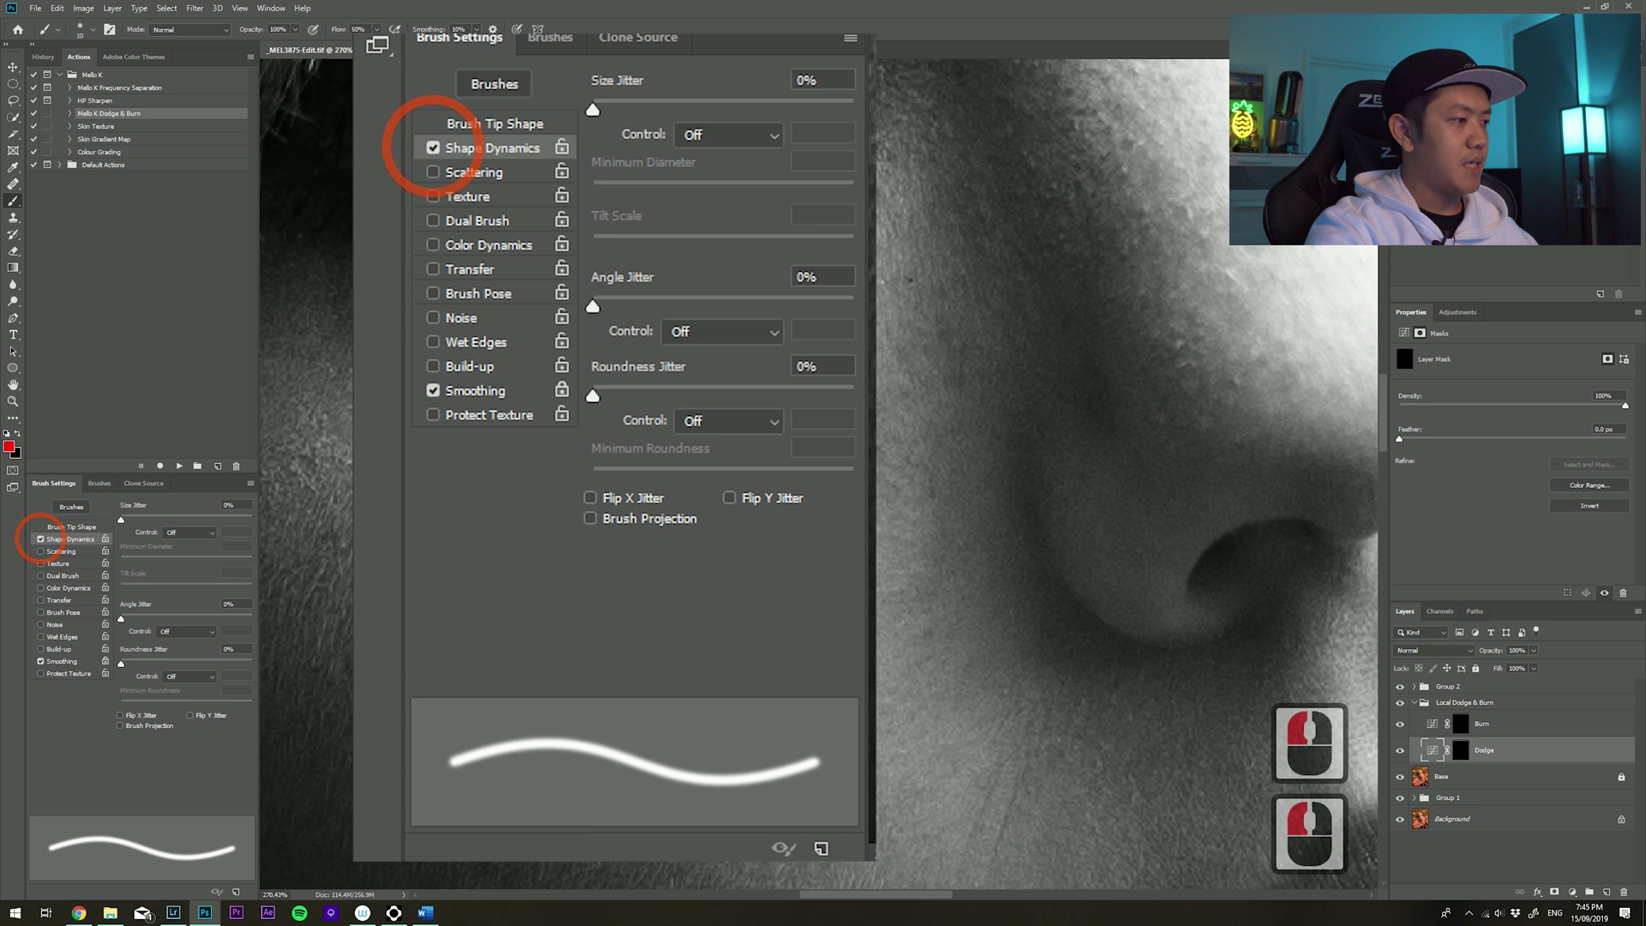
pyautogui.click(189, 532)
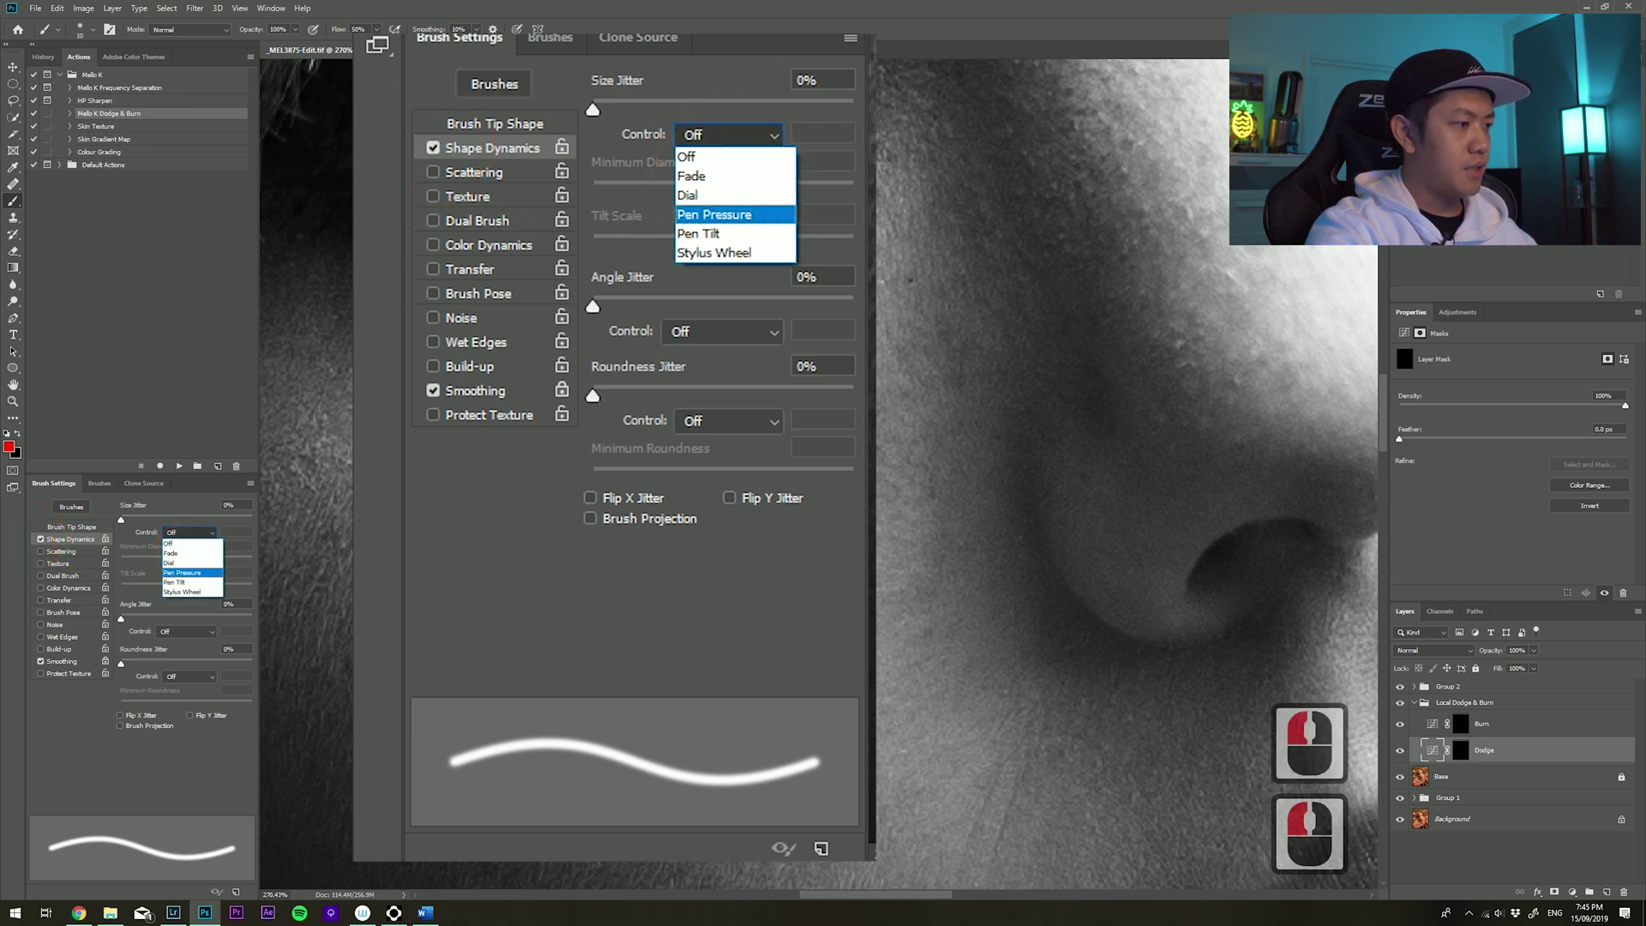
pyautogui.click(182, 572)
pyautogui.doubleClick(228, 546)
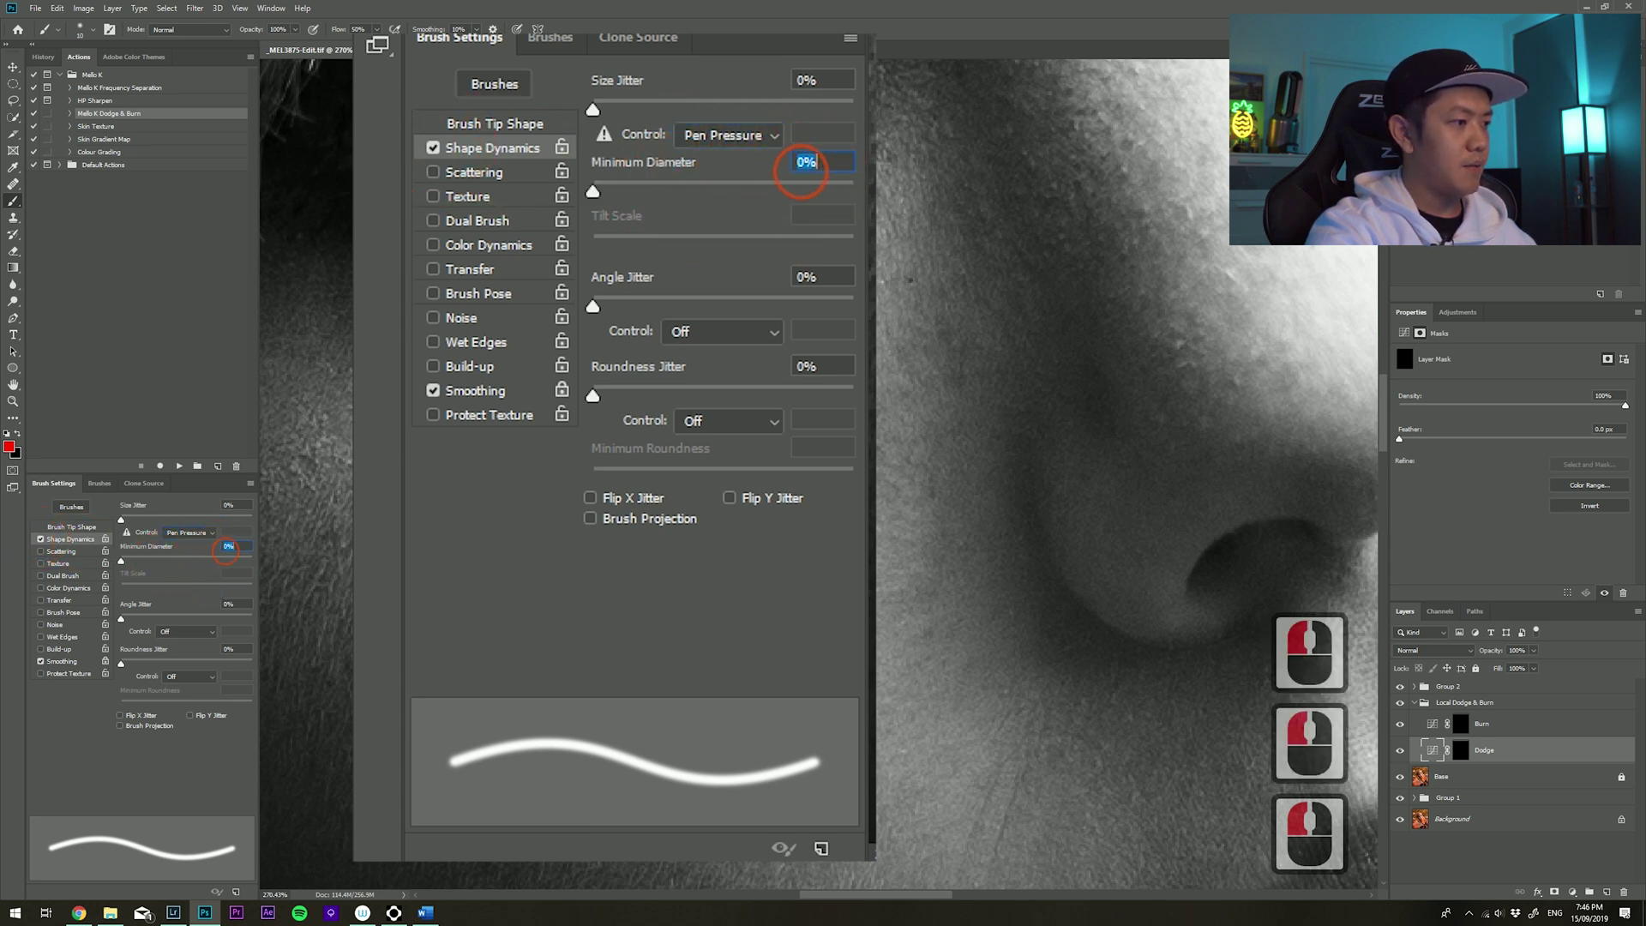
pyautogui.write('30')
pyautogui.press('Return')
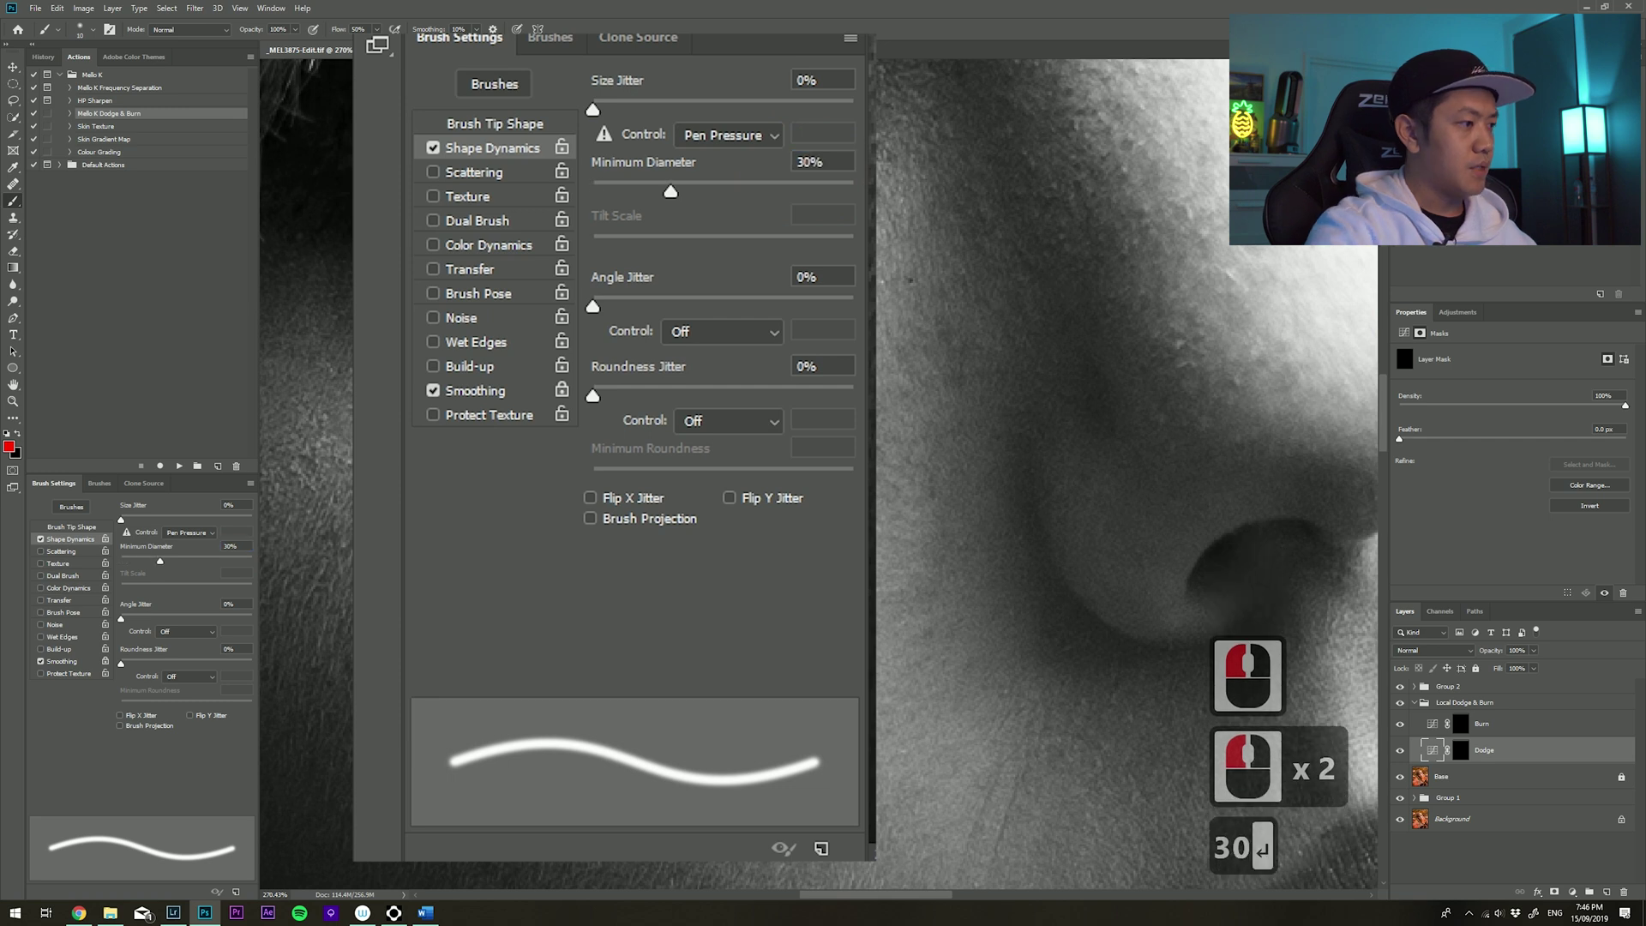
# Step: Enable Transfer with Pen Pressure controlling the flow jitter, and set the brush flow to 3%
pyautogui.click(59, 600)
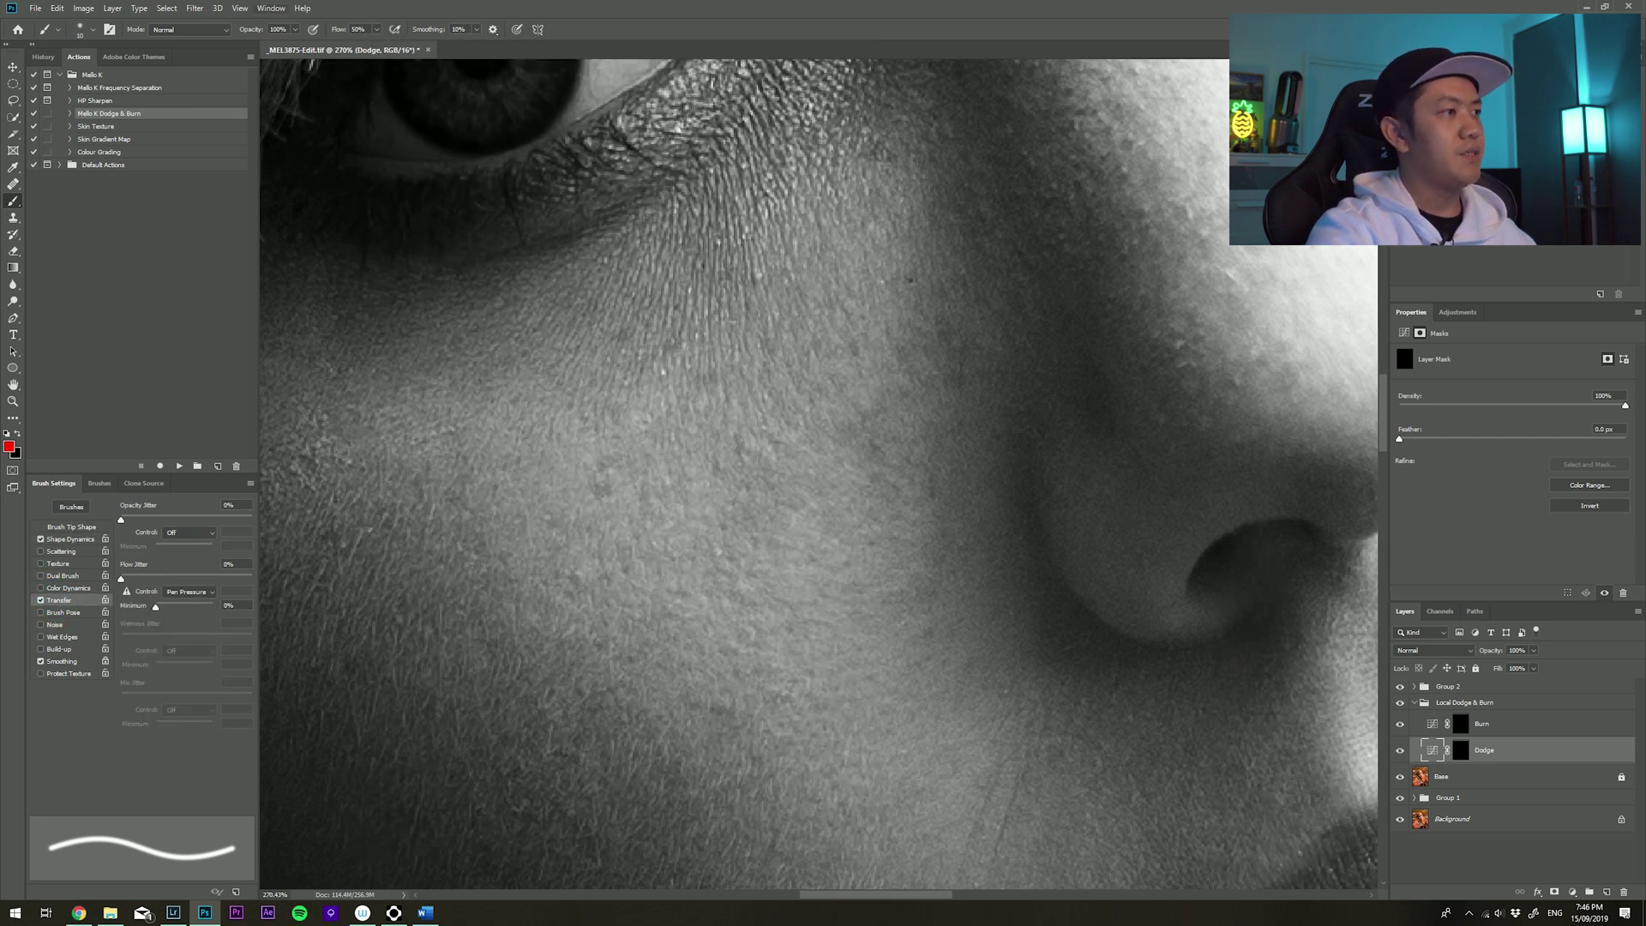
pyautogui.click(271, 8)
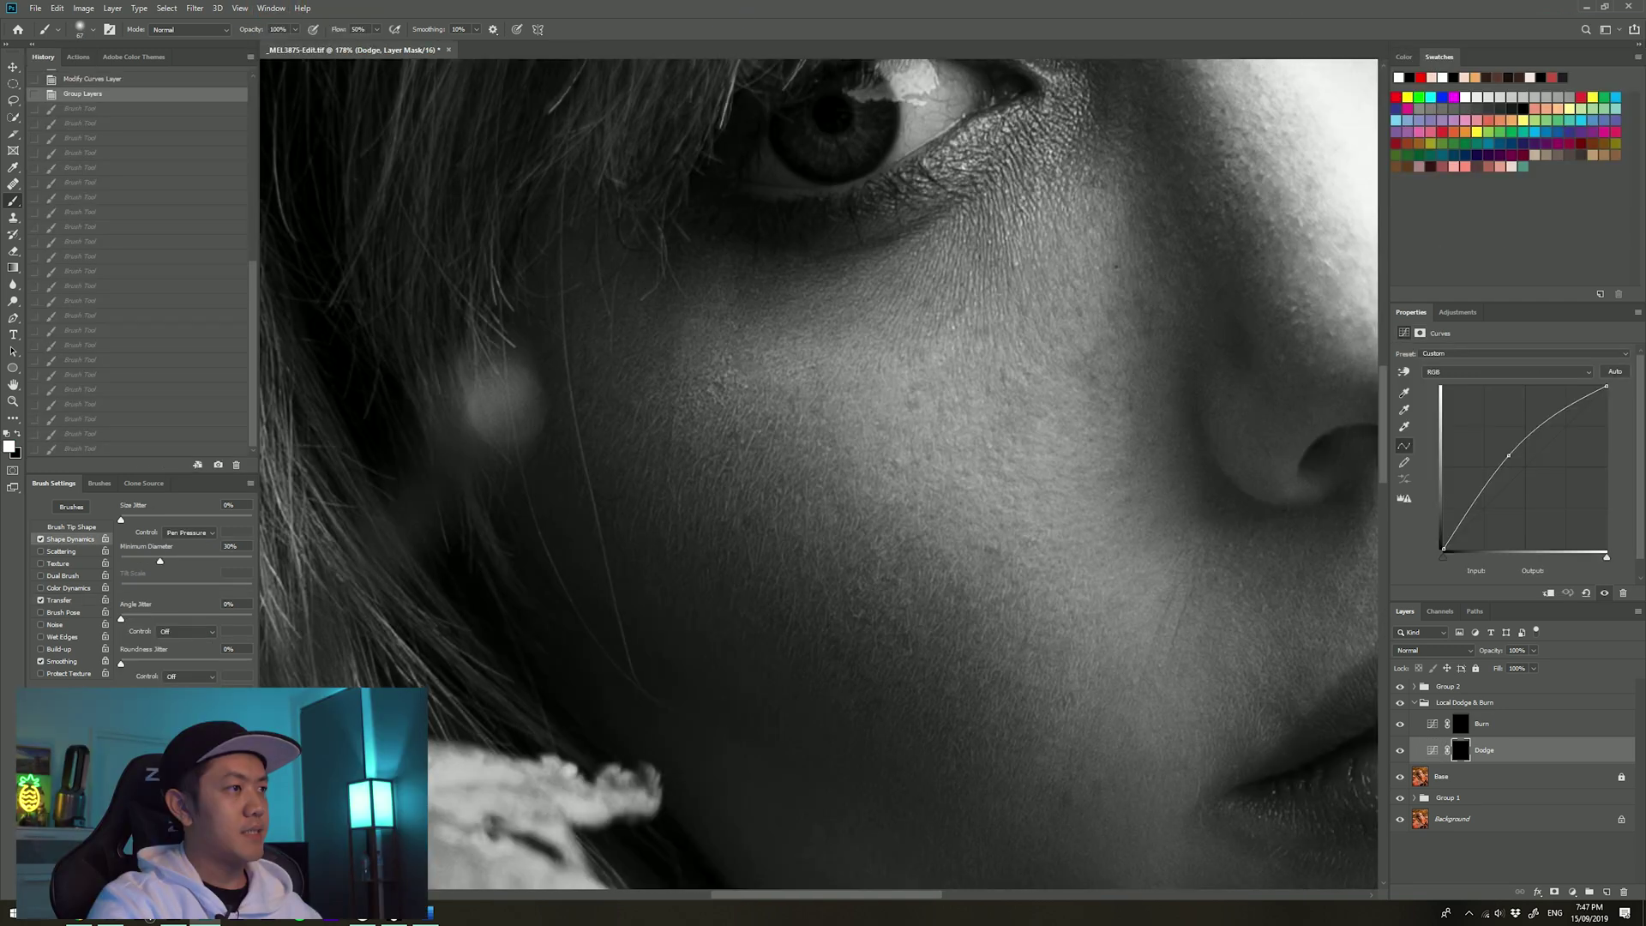
pyautogui.tripleClick(358, 30)
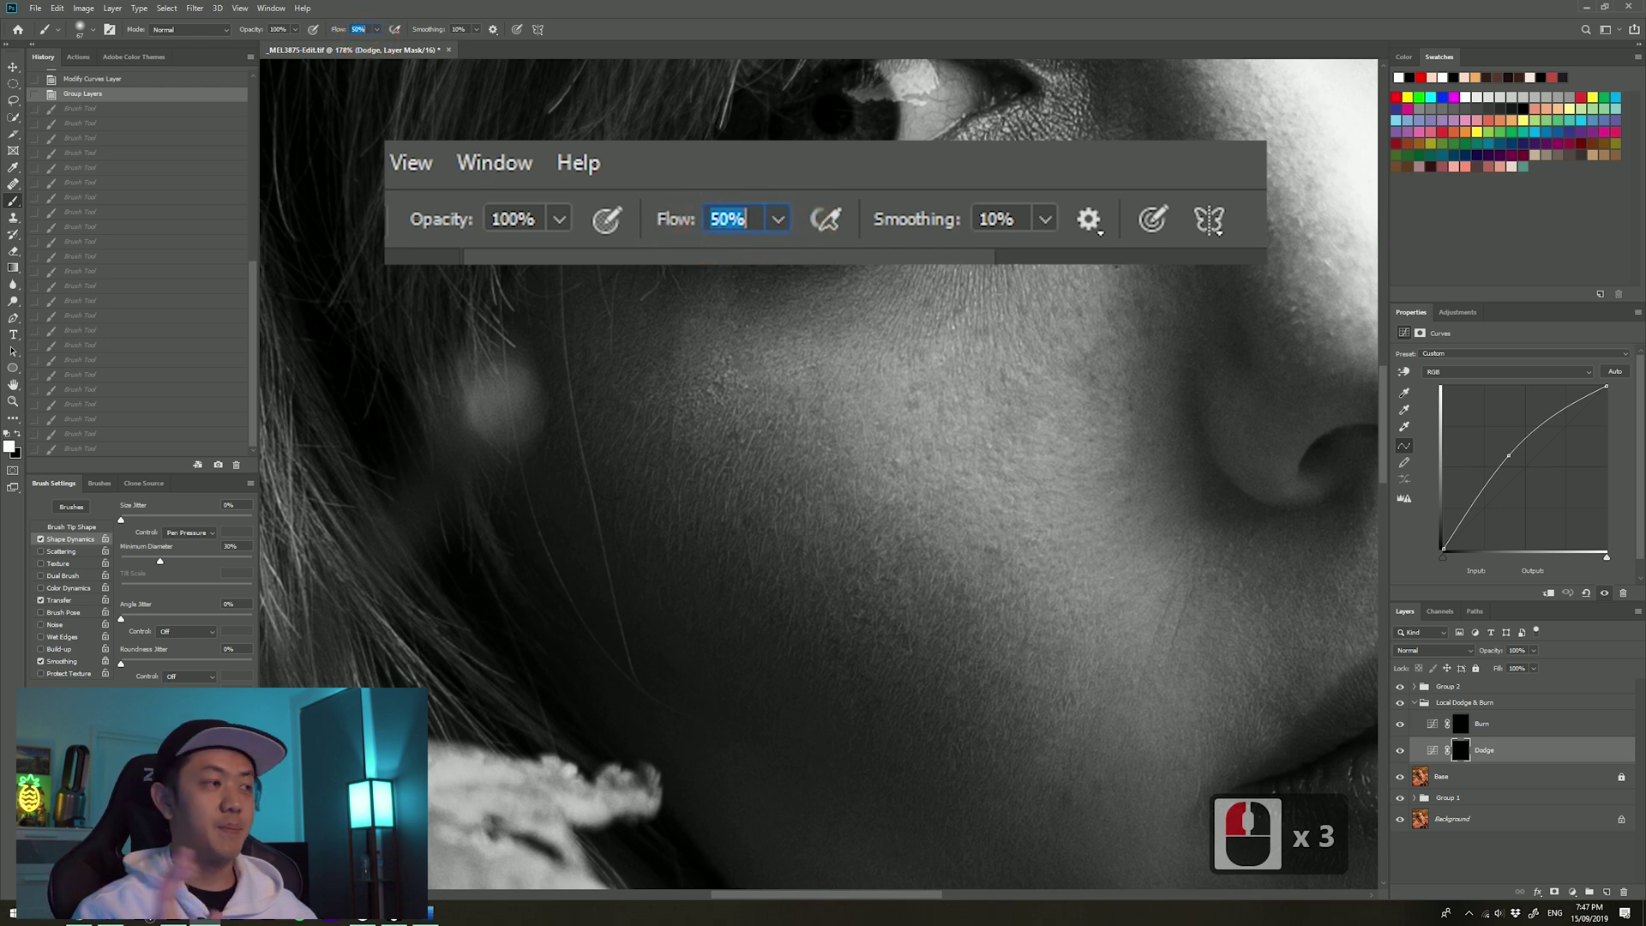
pyautogui.write('3')
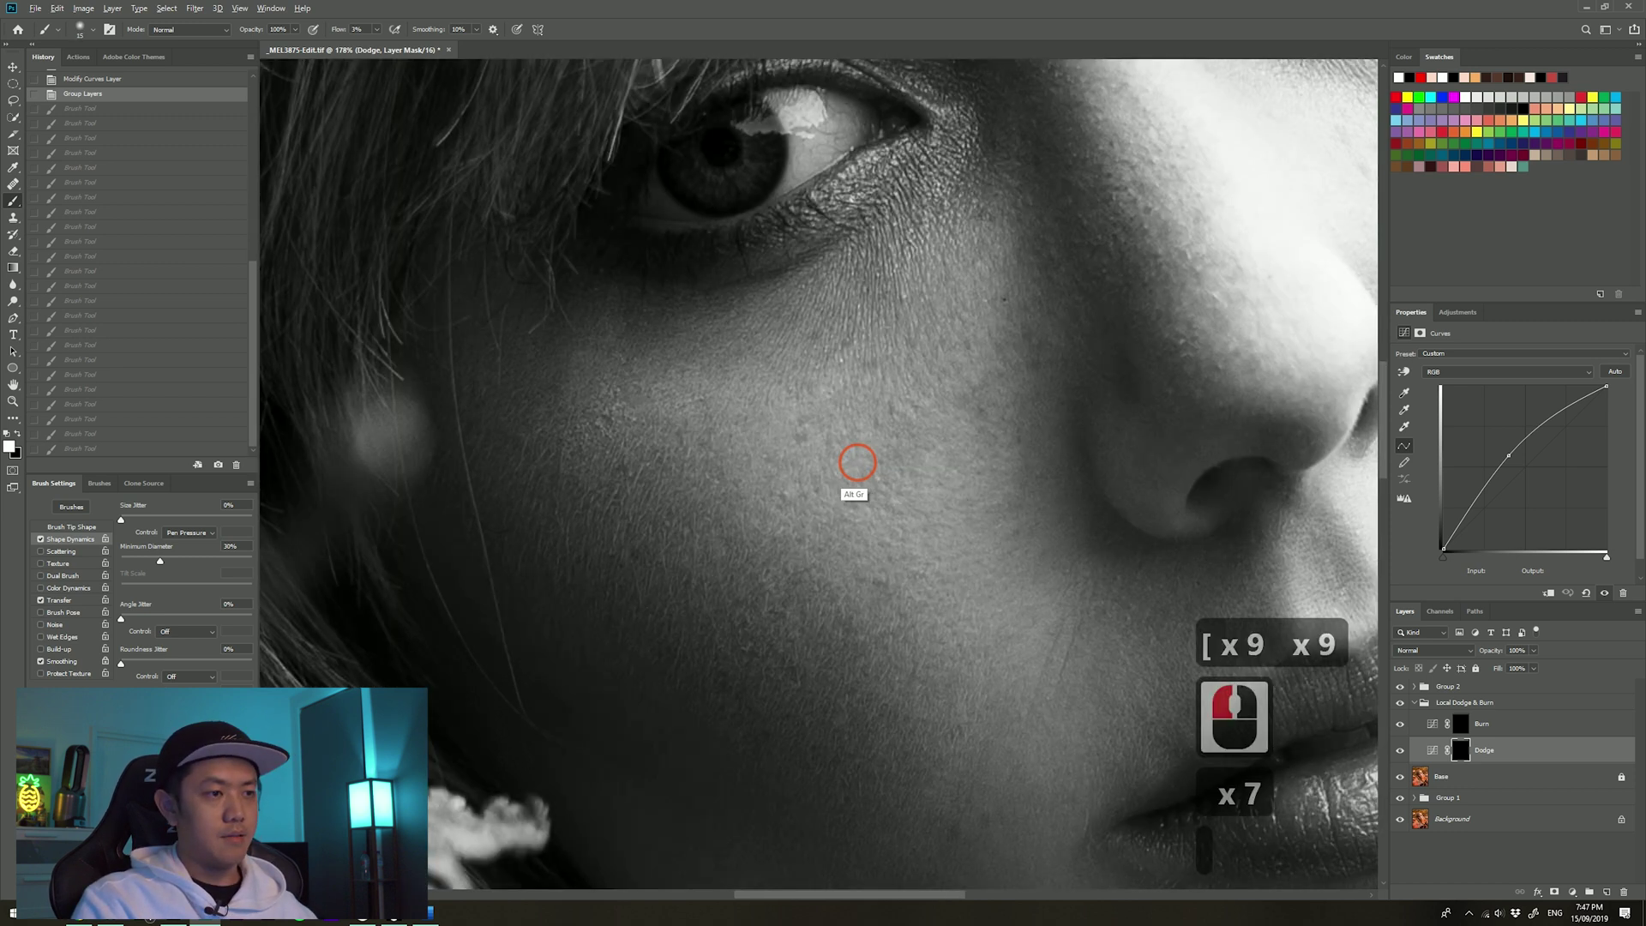
# Step: Paint white on the Dodge mask to lift small dark patches on the shadowed cheek, beneath the eye and near the brow
pyautogui.keyDown('alt'); pyautogui.click(855, 463); pyautogui.keyUp('alt')
pyautogui.moveTo(897, 426)
pyautogui.mouseDown()
pyautogui.moveTo(840, 545)
pyautogui.moveTo(761, 545)
pyautogui.mouseUp()
pyautogui.moveTo(759, 557); pyautogui.dragTo(759, 541)
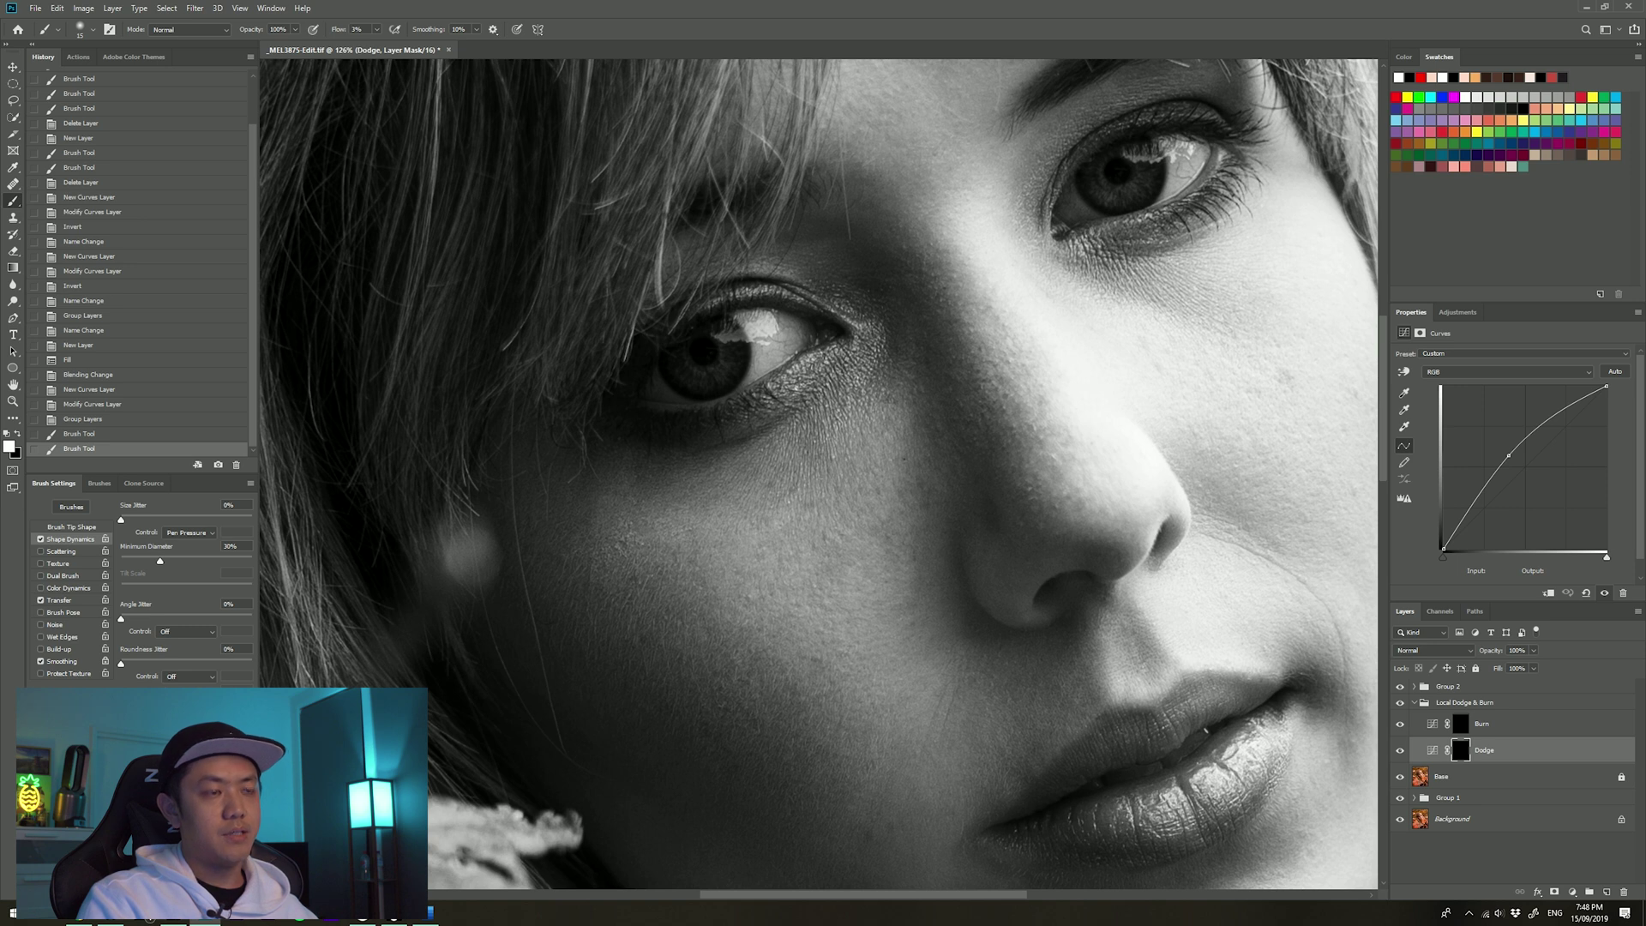
pyautogui.click(903, 459)
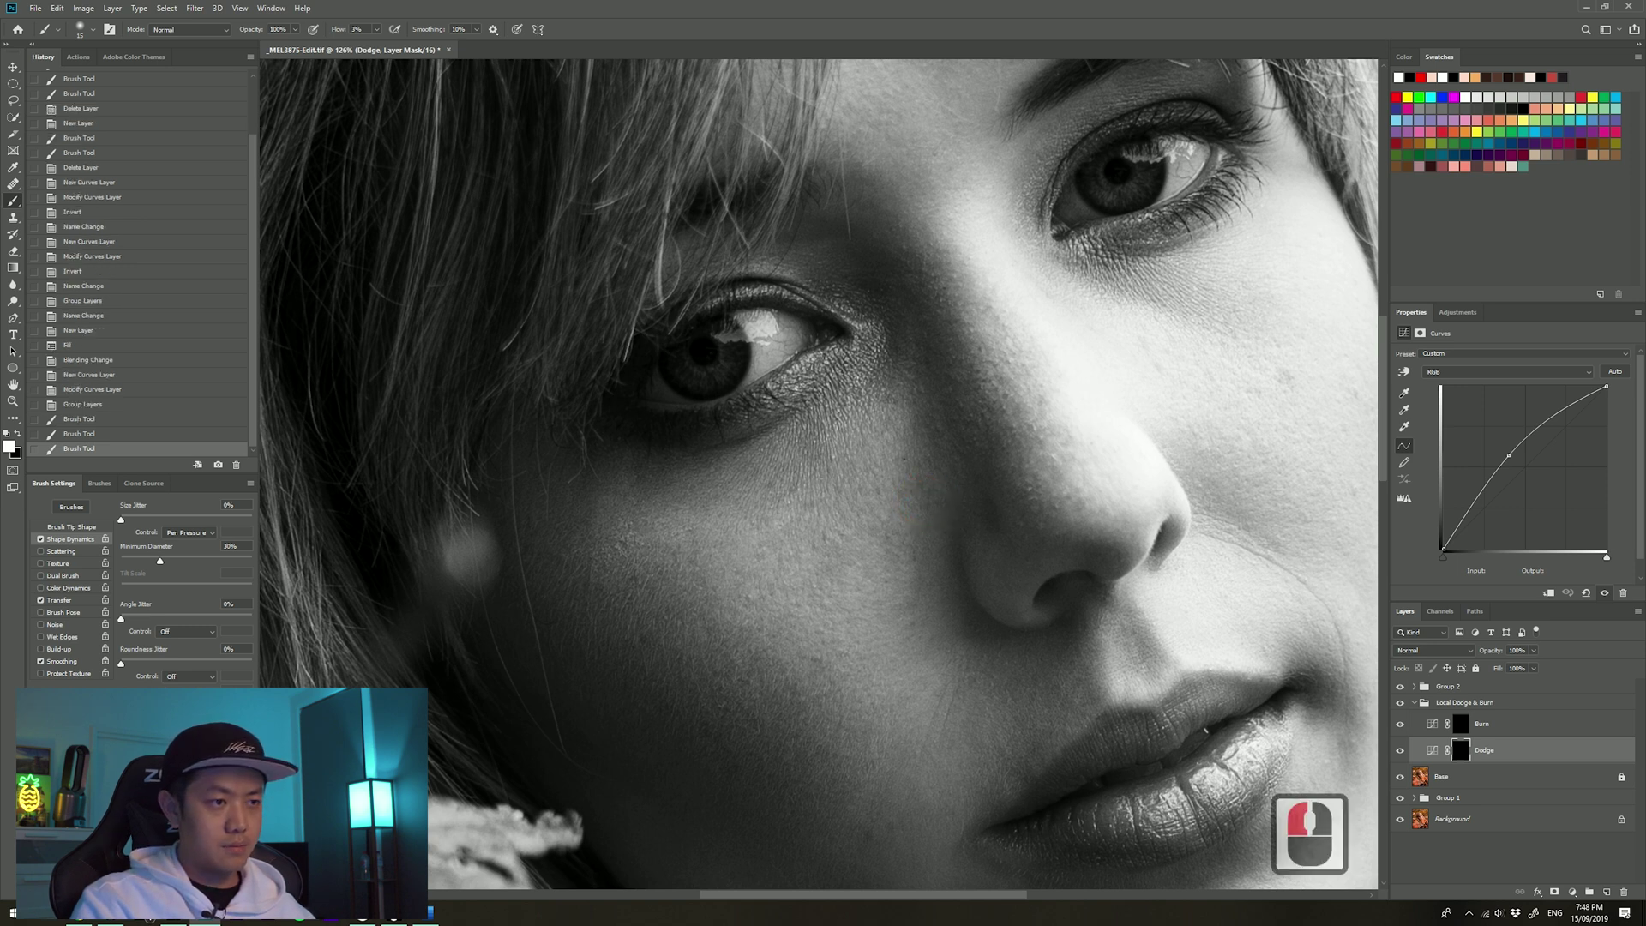
pyautogui.click(926, 460)
pyautogui.click(822, 501)
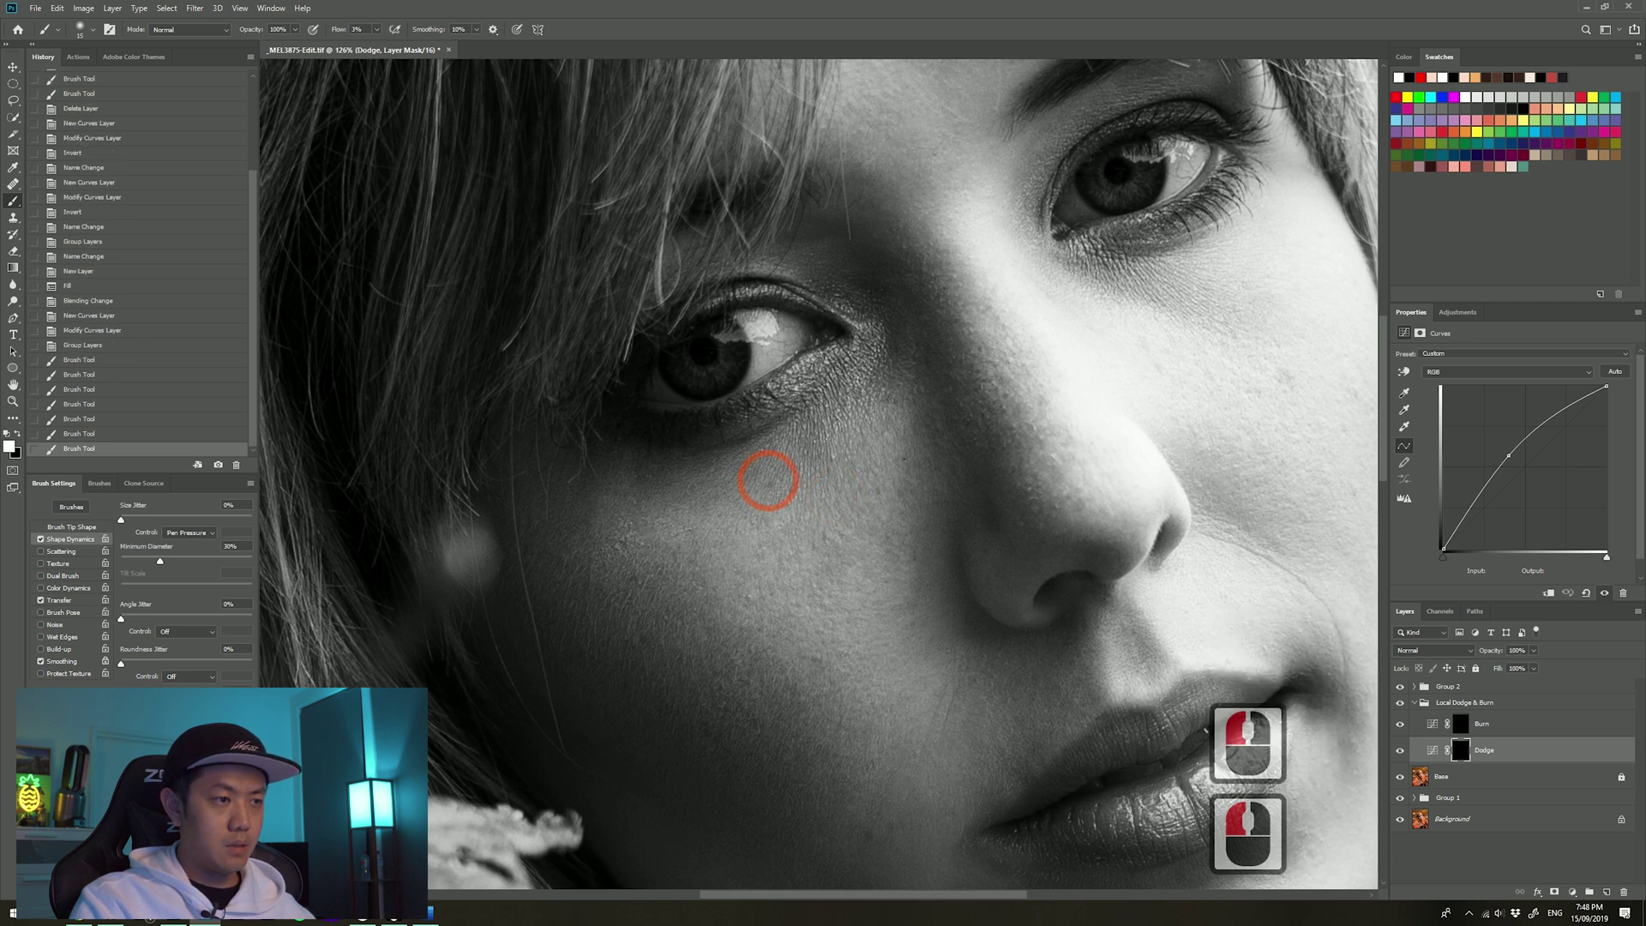
pyautogui.click(872, 281)
pyautogui.click(872, 281)
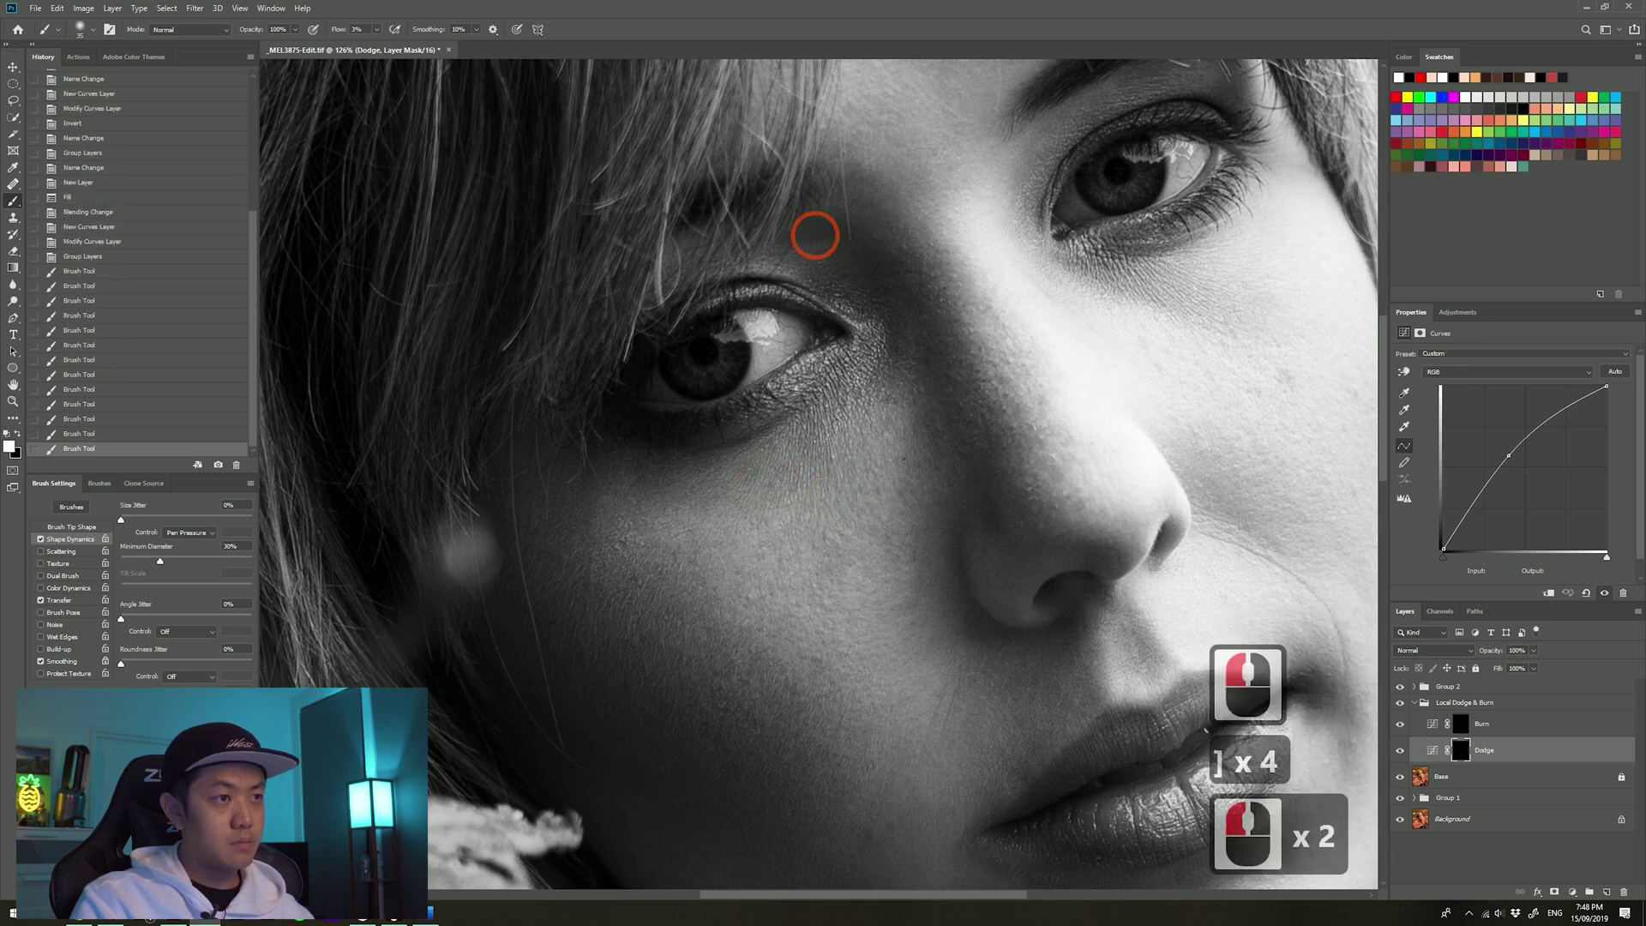
# Step: Reduce the brush size and dodge the uneven dark spots along the nose and its bridge
pyautogui.click(986, 506)
pyautogui.press('[')
pyautogui.press('[')
pyautogui.press('[')
pyautogui.moveTo(1035, 415); pyautogui.dragTo(783, 437)
pyautogui.click(783, 437)
pyautogui.press('[')
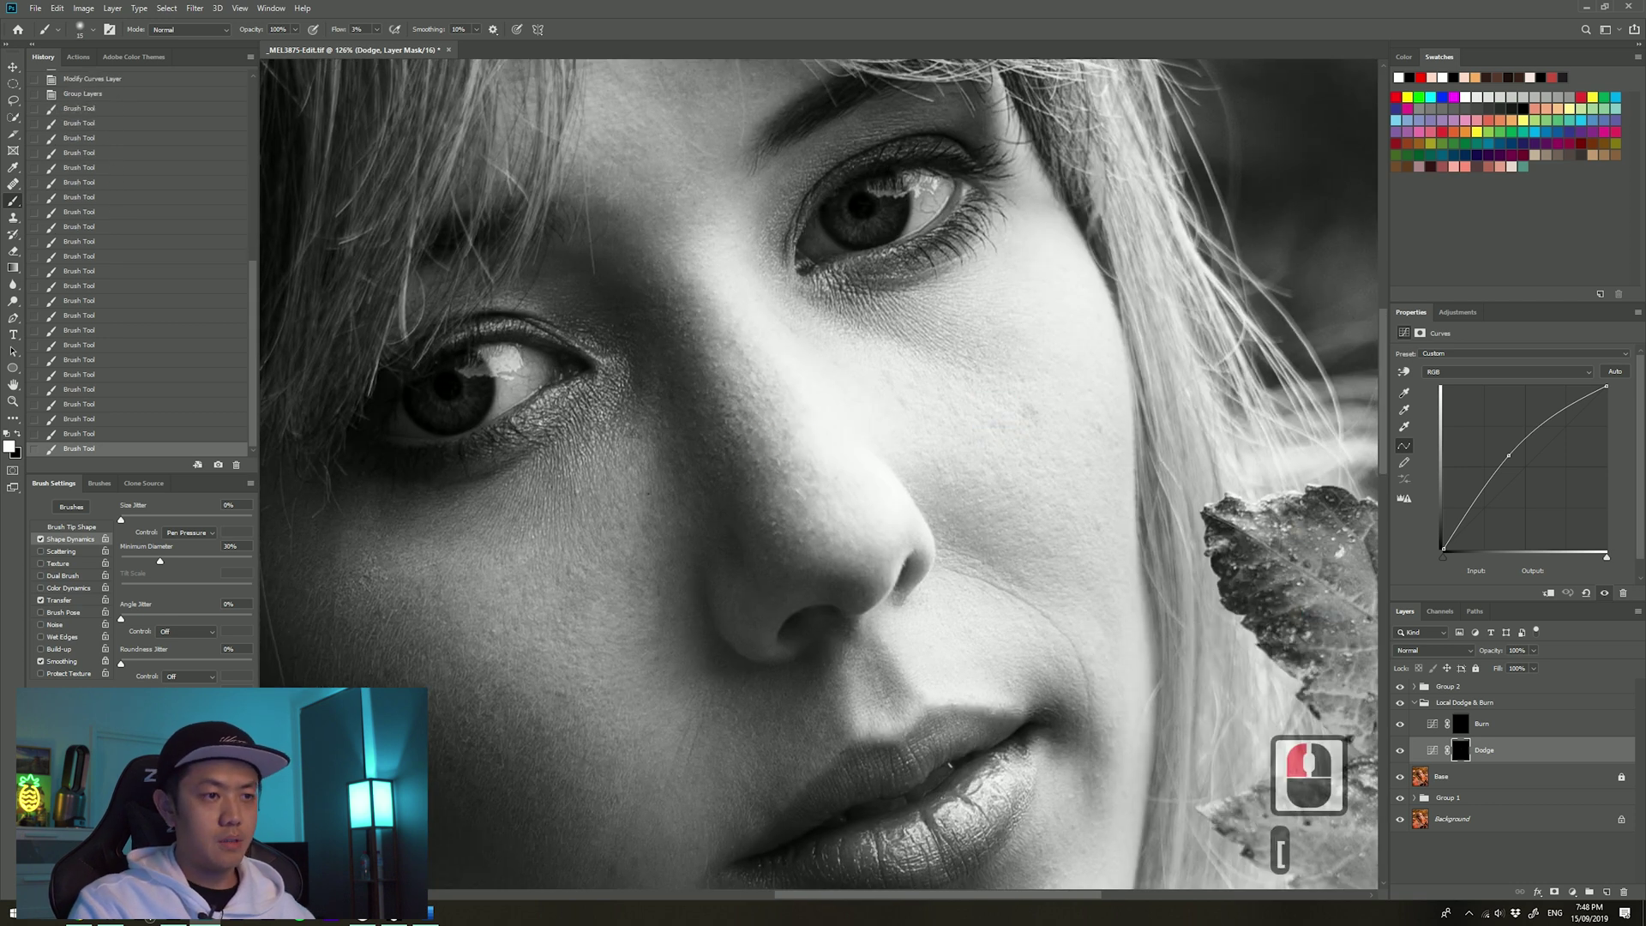
# Step: Enlarge the brush slightly and dodge dark patches around the mouth, below the lower lip and on the chin
pyautogui.moveTo(686, 557); pyautogui.dragTo(1041, 290)
pyautogui.press(']')
pyautogui.press(']')
pyautogui.click(1014, 573)
pyautogui.moveTo(1015, 572); pyautogui.dragTo(754, 447)
pyautogui.click(900, 555)
pyautogui.click(1037, 494)
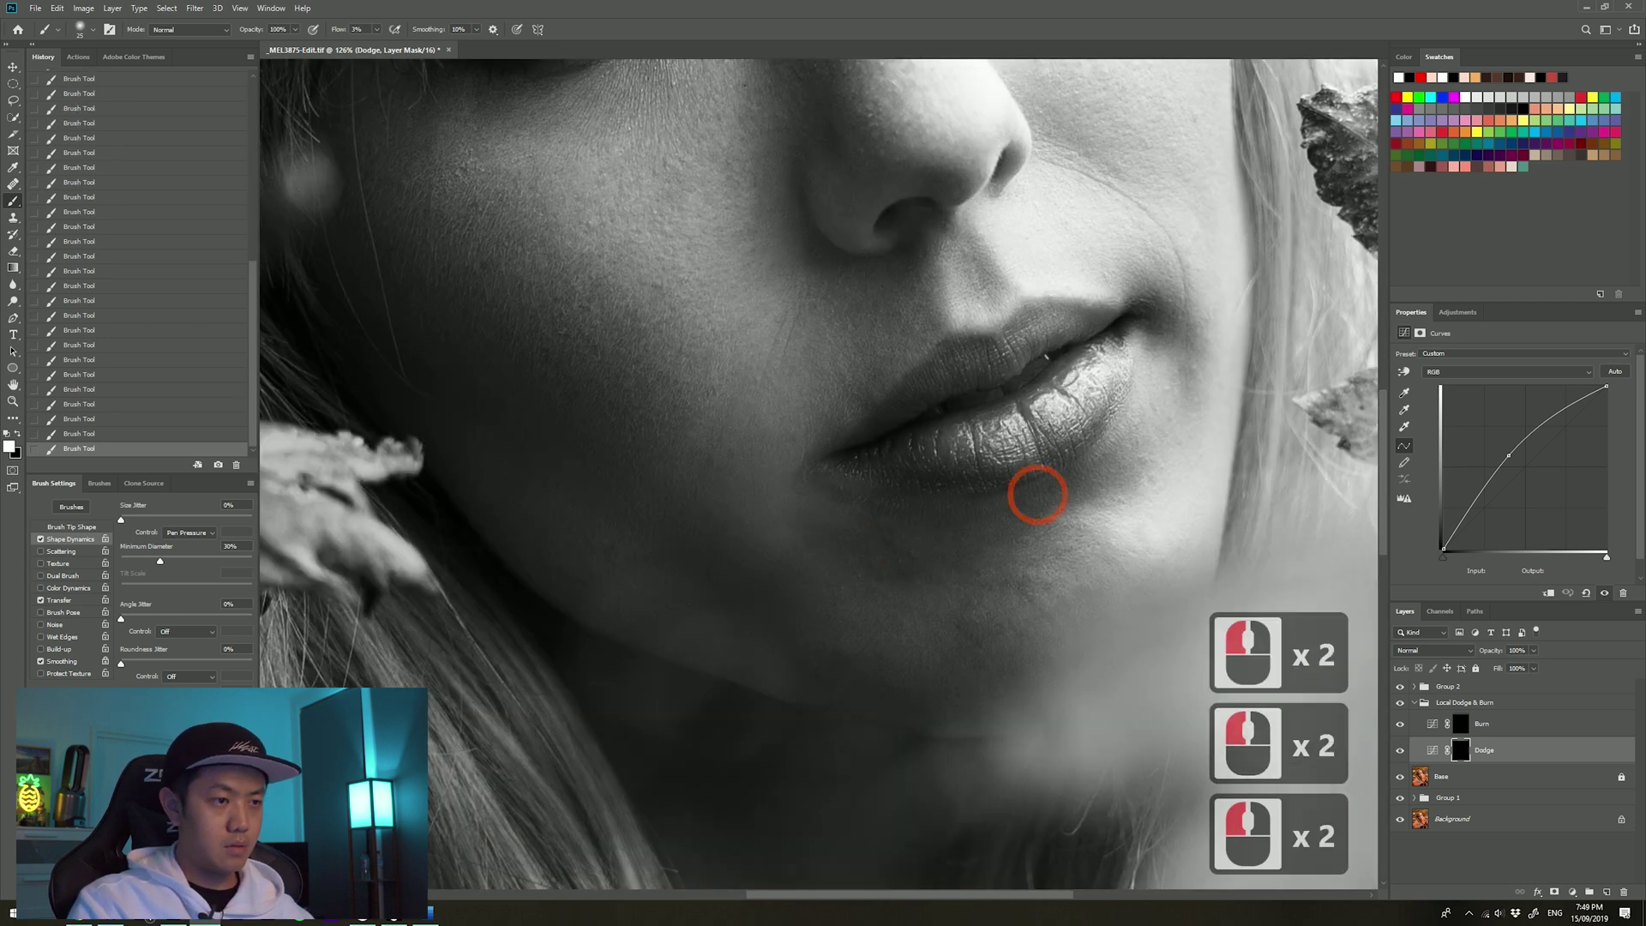
# Step: Dodge the uneven shadow patches across the shadowed cheek and down towards the jaw
pyautogui.moveTo(560, 362); pyautogui.dragTo(735, 551)
pyautogui.click(692, 542)
pyautogui.moveTo(1014, 337); pyautogui.dragTo(939, 566)
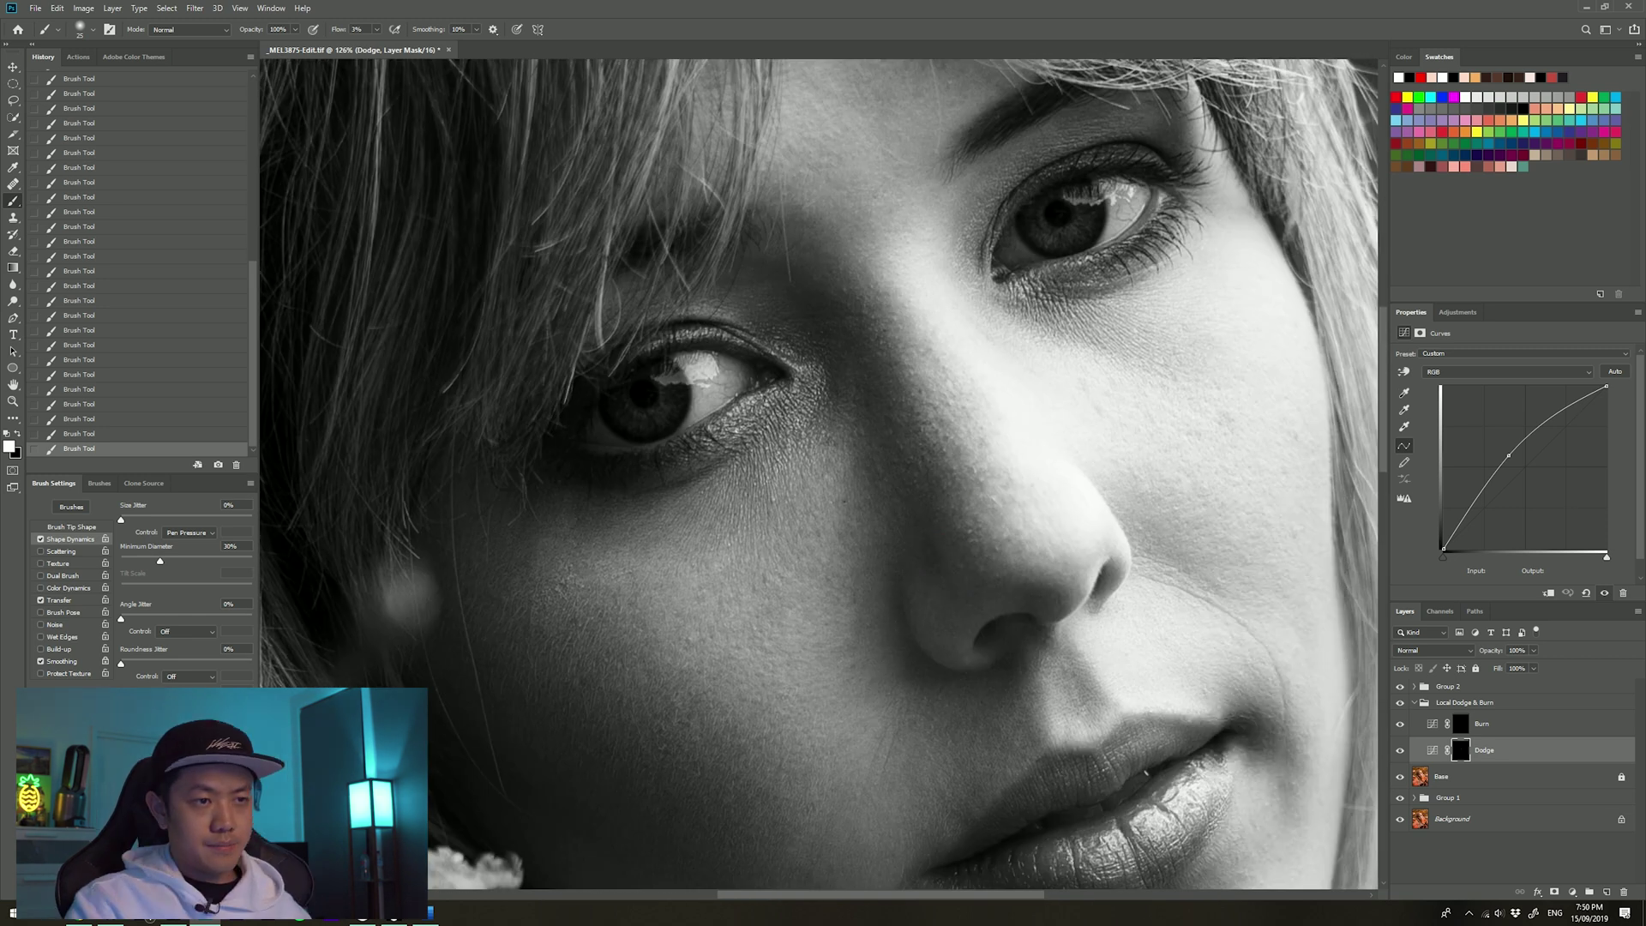
pyautogui.moveTo(841, 400); pyautogui.dragTo(985, 230)
pyautogui.moveTo(908, 686); pyautogui.dragTo(832, 428)
pyautogui.click(830, 558)
pyautogui.click(921, 556)
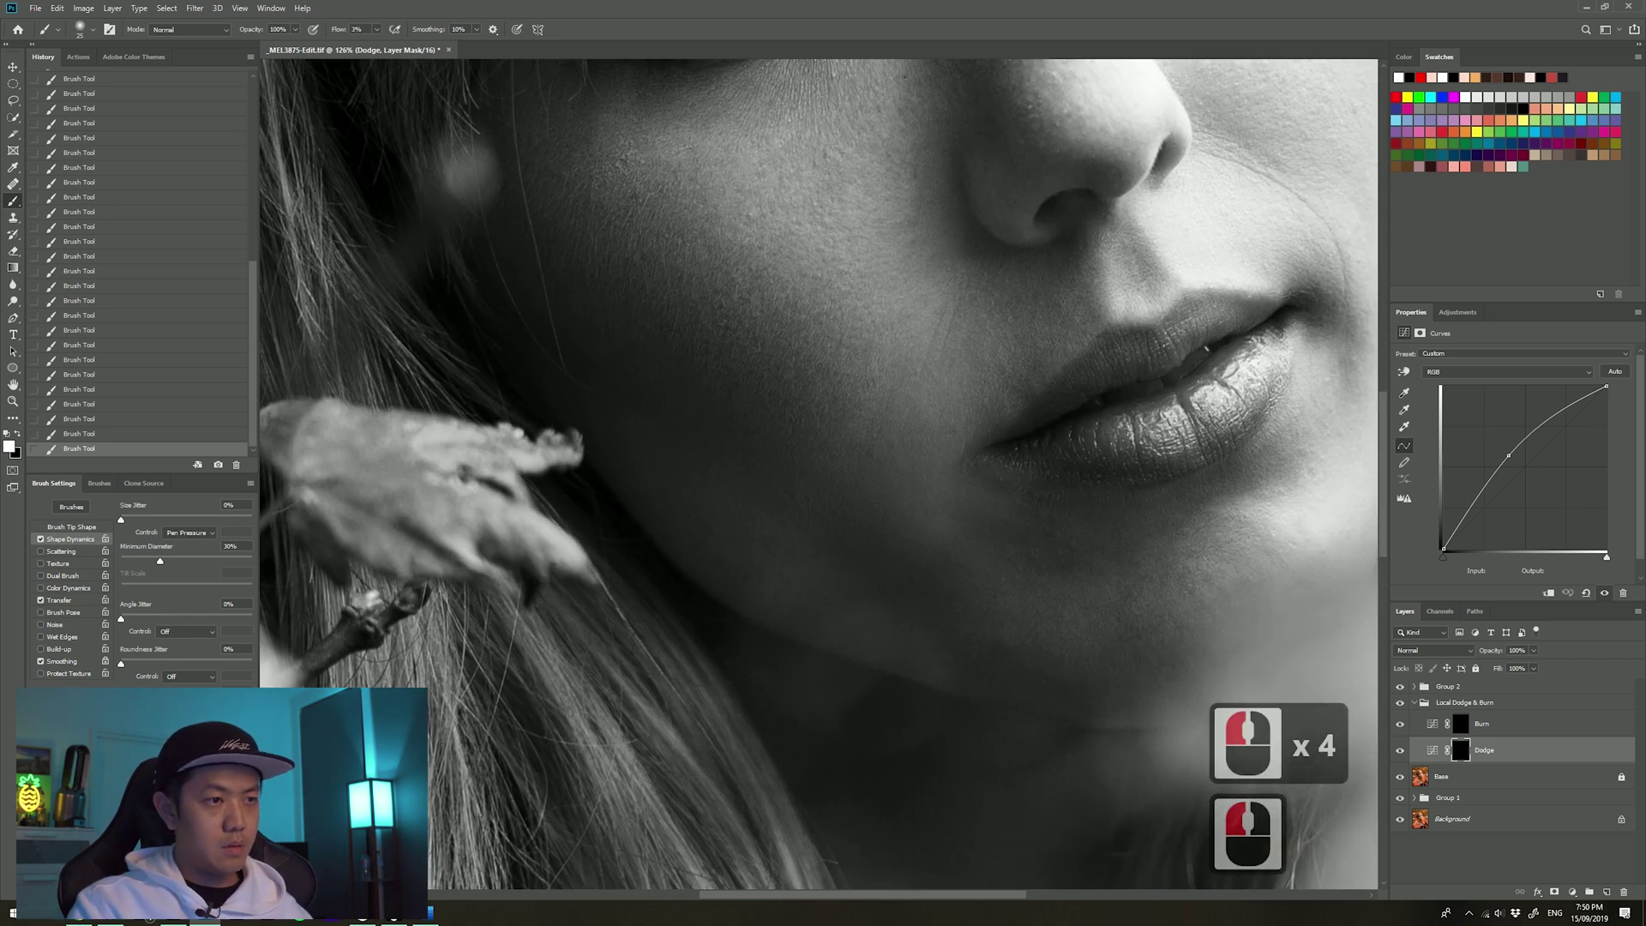
# Step: Even out the remaining dark patches on both cheeks with soft strokes on the Dodge mask
pyautogui.moveTo(920, 360); pyautogui.dragTo(746, 615)
pyautogui.click(886, 423)
pyautogui.moveTo(730, 228); pyautogui.dragTo(707, 495)
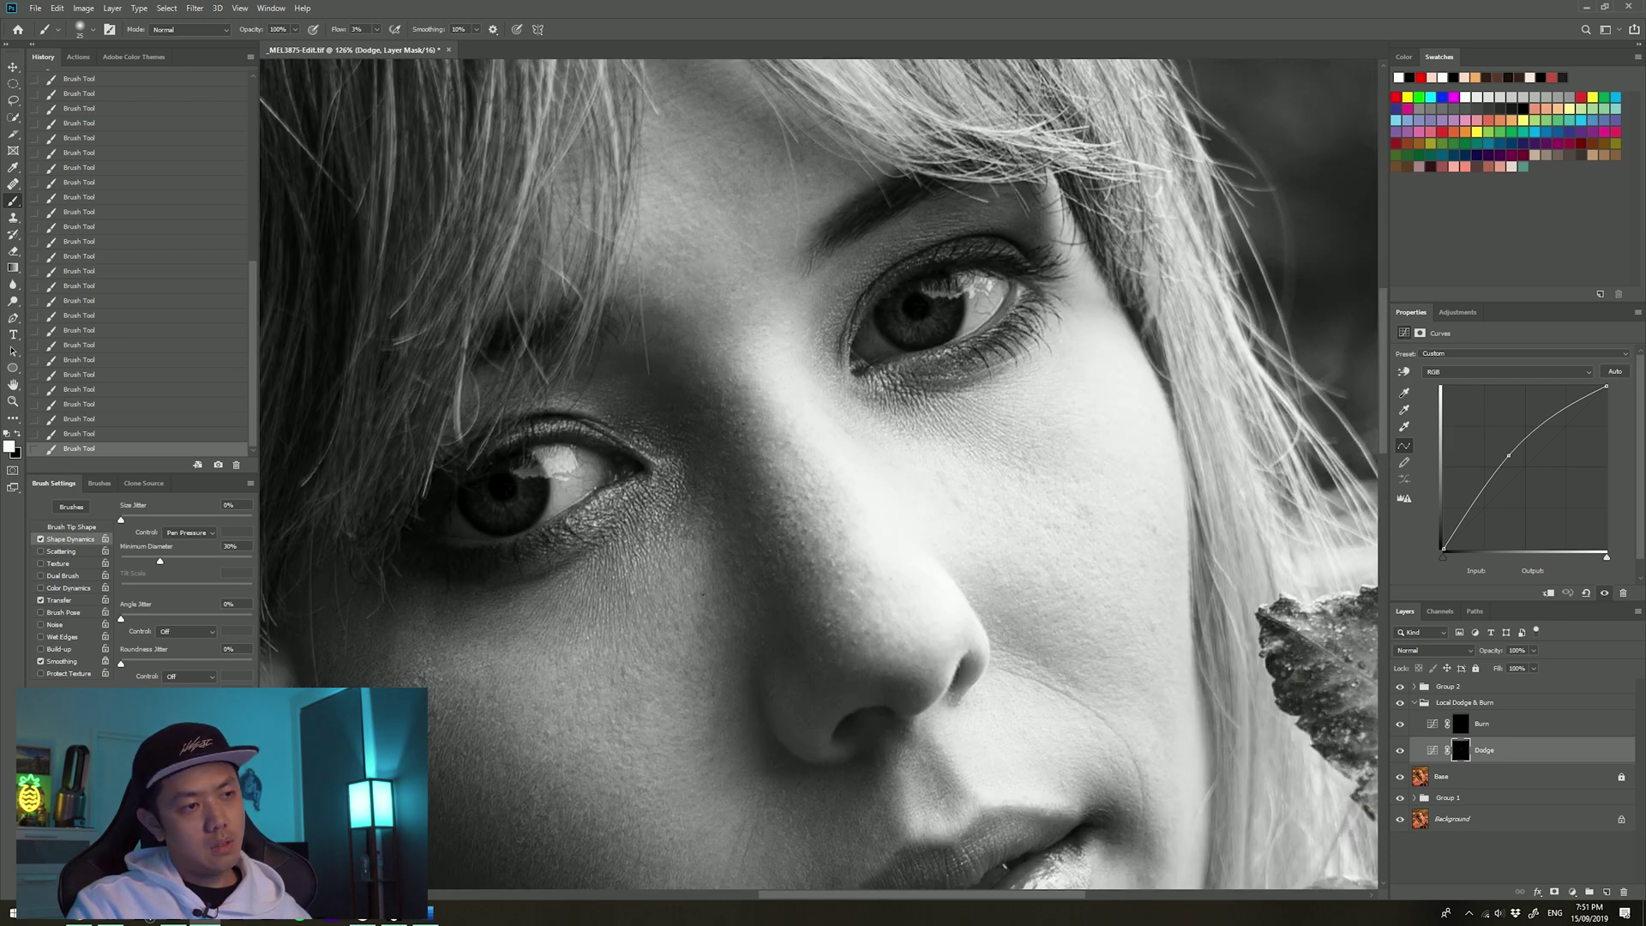
pyautogui.click(1042, 504)
pyautogui.moveTo(1063, 698); pyautogui.dragTo(1010, 376)
pyautogui.click(1010, 375)
pyautogui.scroll(3, 819, 514)
pyautogui.moveTo(651, 480); pyautogui.dragTo(956, 480)
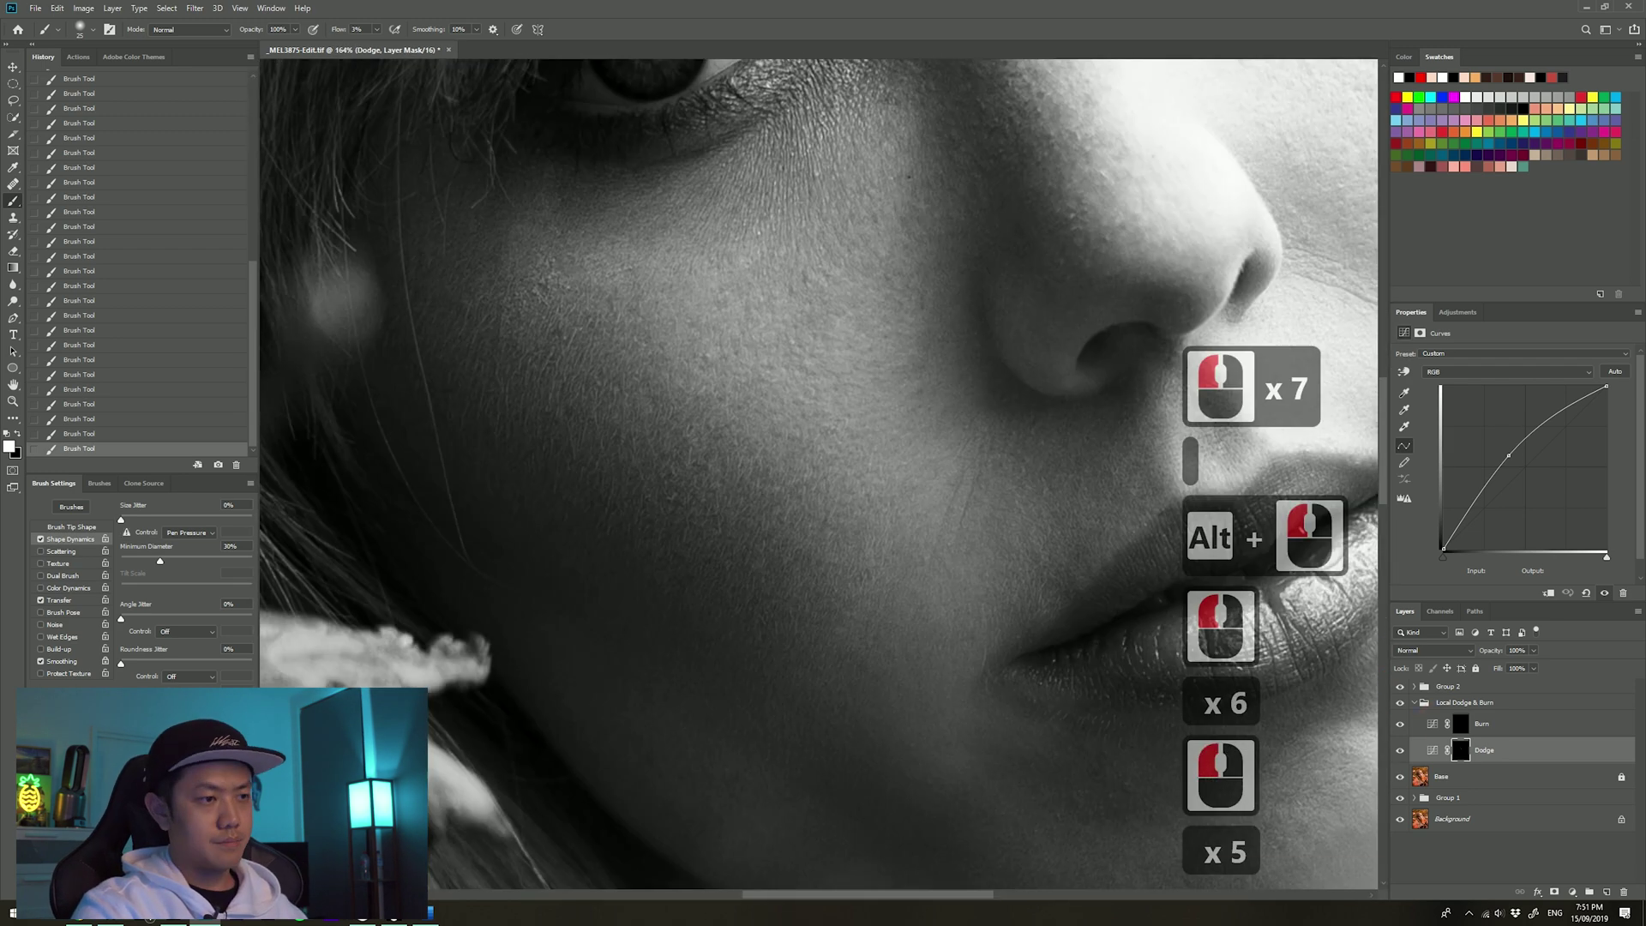
# Step: Rename the layer group "Group 2" to "Assist"
pyautogui.doubleClick(1447, 686)
pyautogui.write('Assist')
pyautogui.press('Return')
# Step: Set the brush's minimum diameter to 47% and target the Dodge layer's mask for more painting
pyautogui.moveTo(548, 646); pyautogui.dragTo(610, 645)
pyautogui.moveTo(160, 561); pyautogui.dragTo(182, 561)
pyautogui.press('b')
pyautogui.click(1461, 750)
pyautogui.moveTo(1183, 465); pyautogui.dragTo(1071, 465)
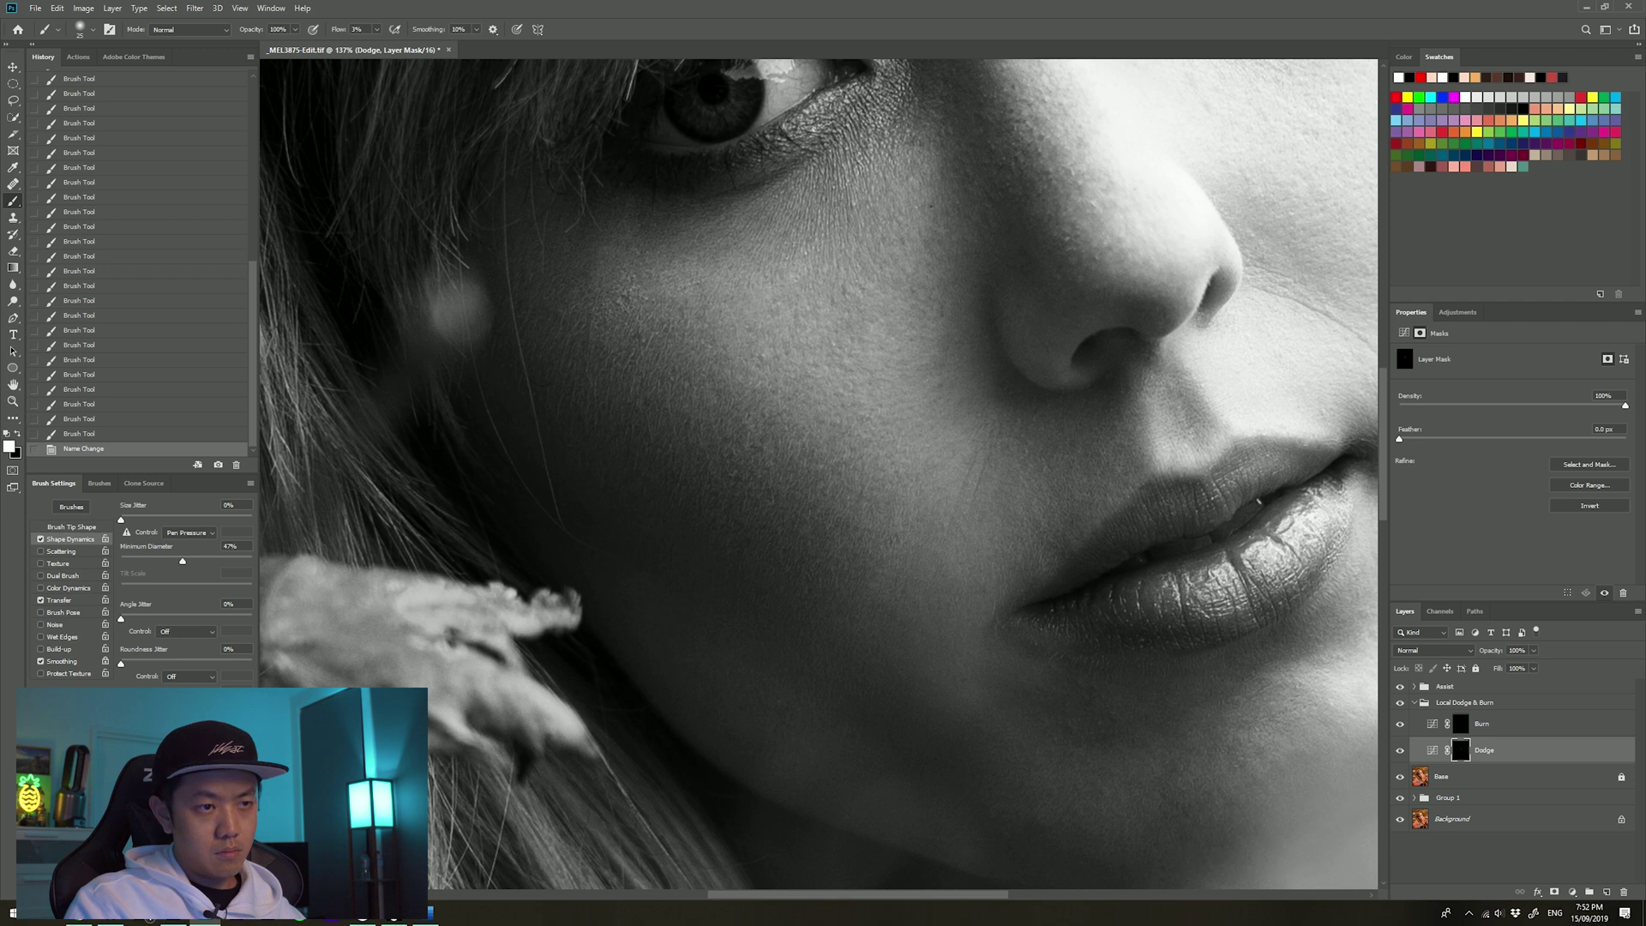
# Step: Step back and forth through the latest changes, and keep dodging dark patches around the mouth and chin
pyautogui.hotkey('ctrl', 'z')
pyautogui.hotkey('ctrl', 'z')
pyautogui.hotkey('ctrl', 'shift', 'z')
pyautogui.moveTo(1072, 583); pyautogui.dragTo(823, 502)
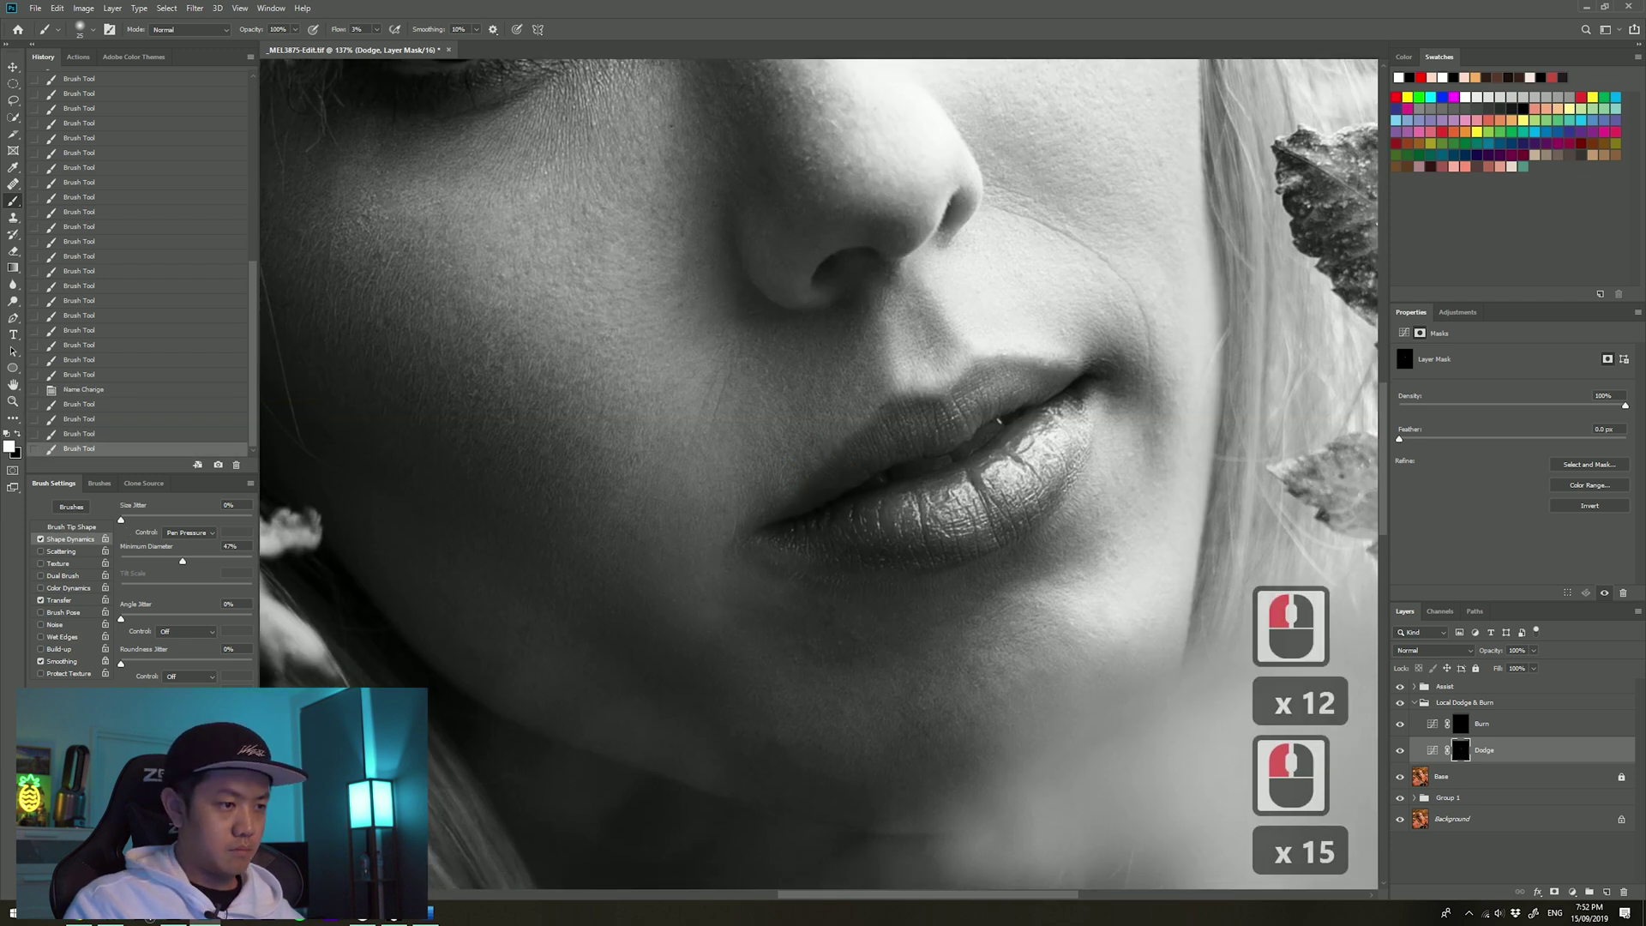
pyautogui.moveTo(787, 686); pyautogui.dragTo(909, 686)
pyautogui.scroll(-4, 838, 666)
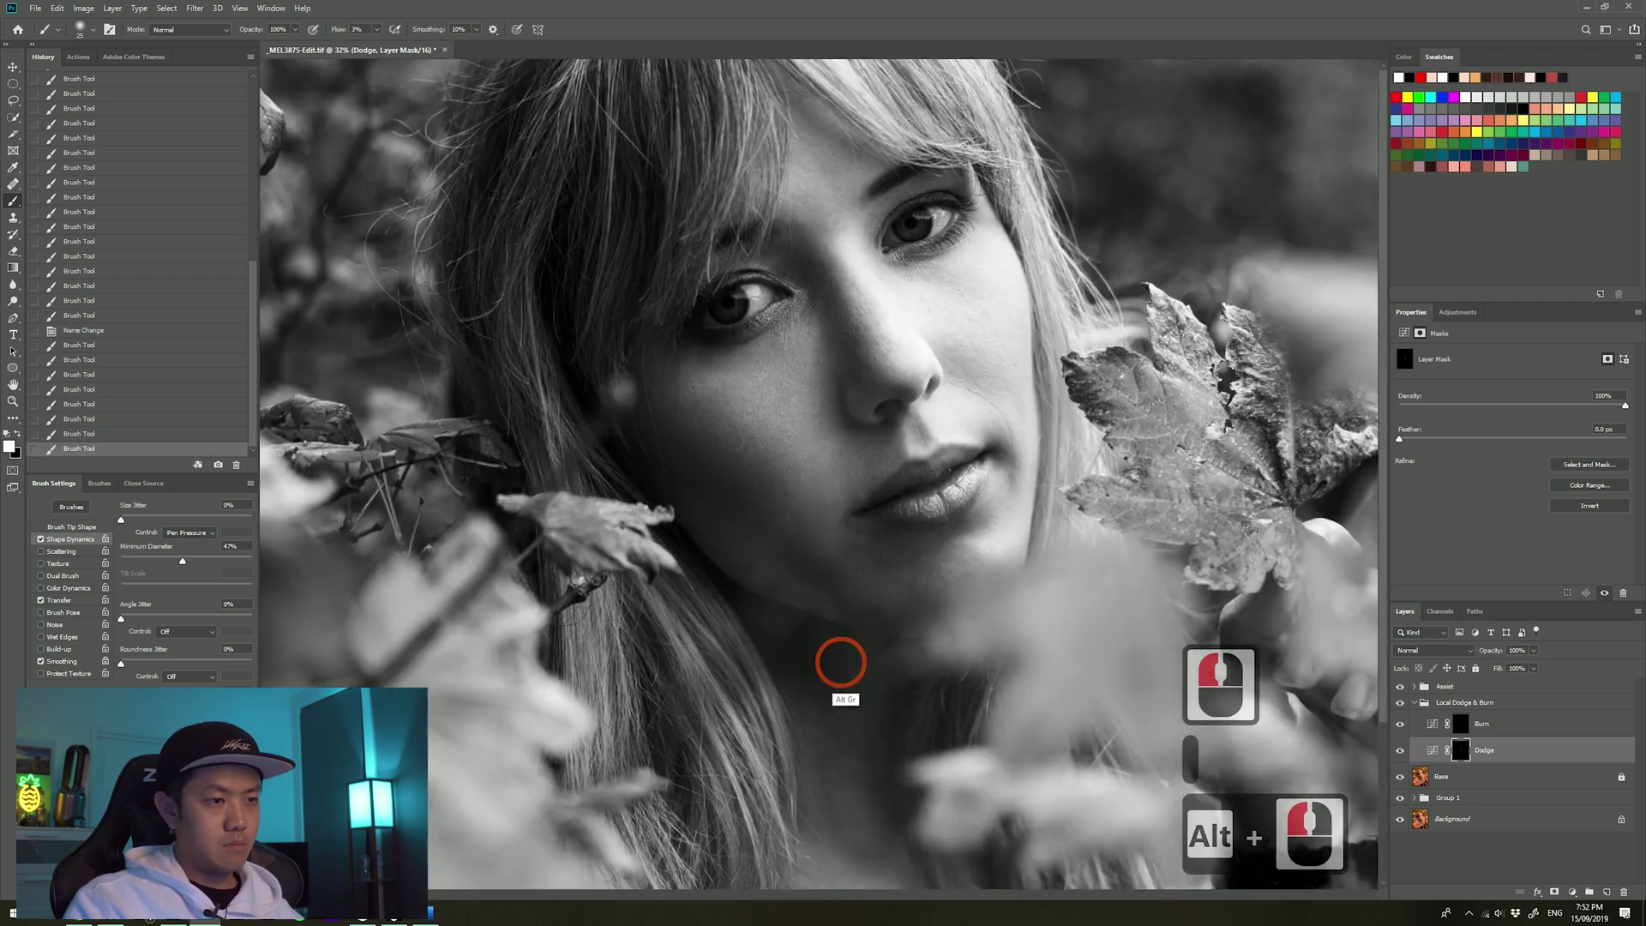
pyautogui.scroll(4, 849, 632)
pyautogui.scroll(-4, 849, 595)
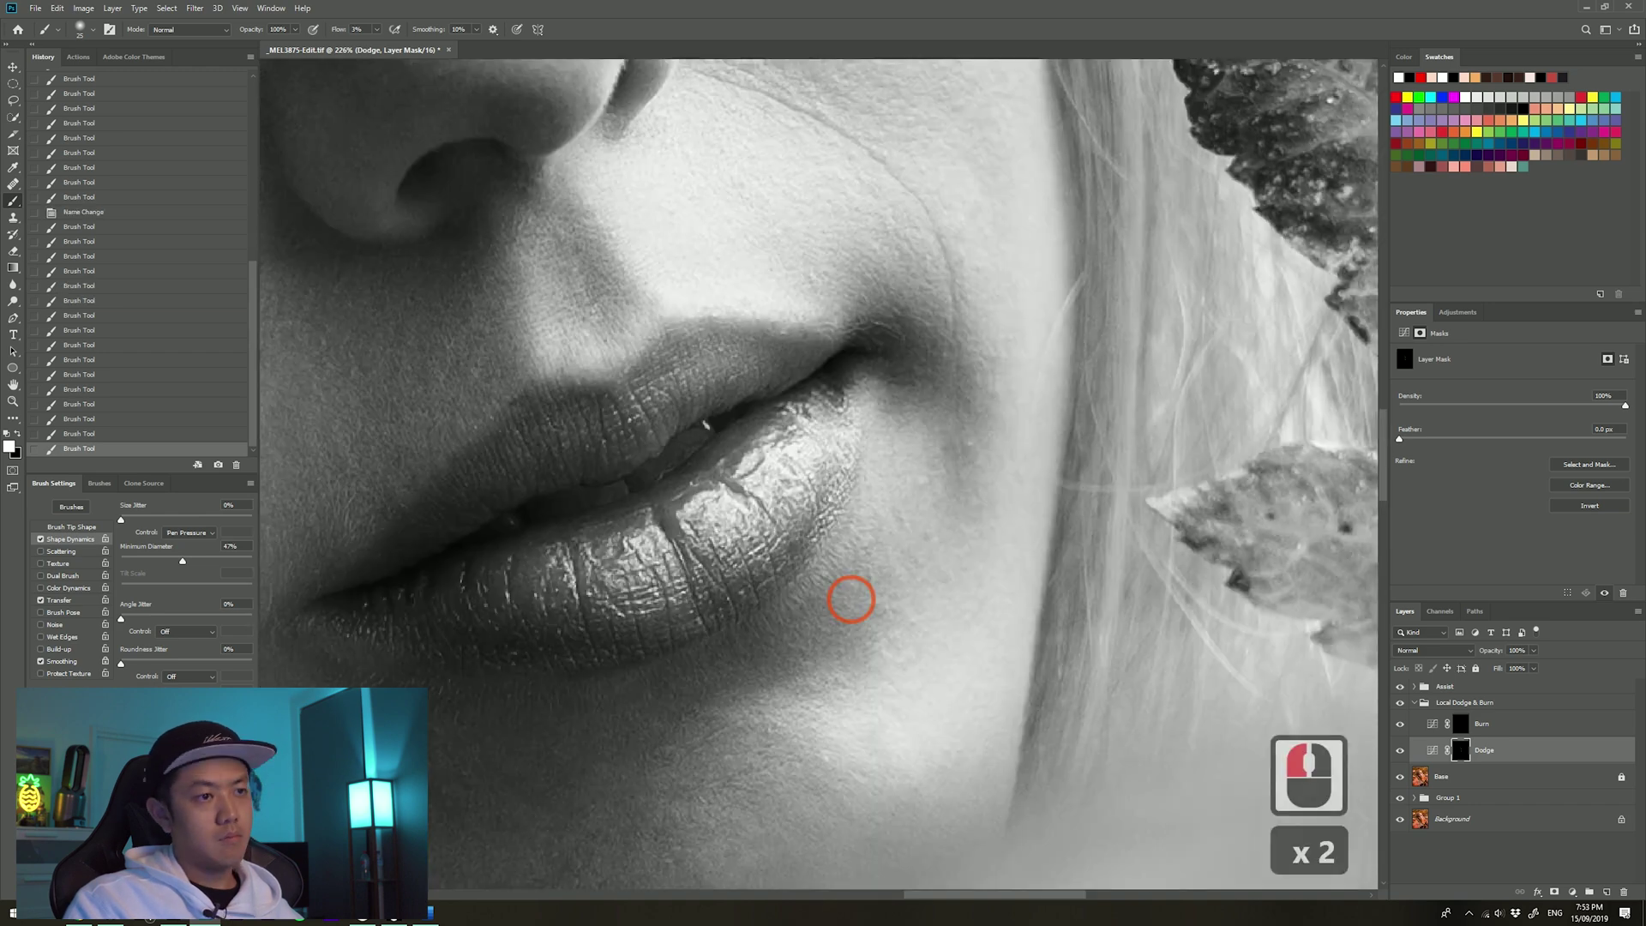
# Step: Shrink the brush by four steps and dodge the fine dark marks in the shadowed cheek's skin texture
pyautogui.scroll(4, 823, 480)
pyautogui.moveTo(1146, 354); pyautogui.dragTo(1065, 450)
pyautogui.press('[')
pyautogui.press('[')
pyautogui.press('[')
pyautogui.press('[')
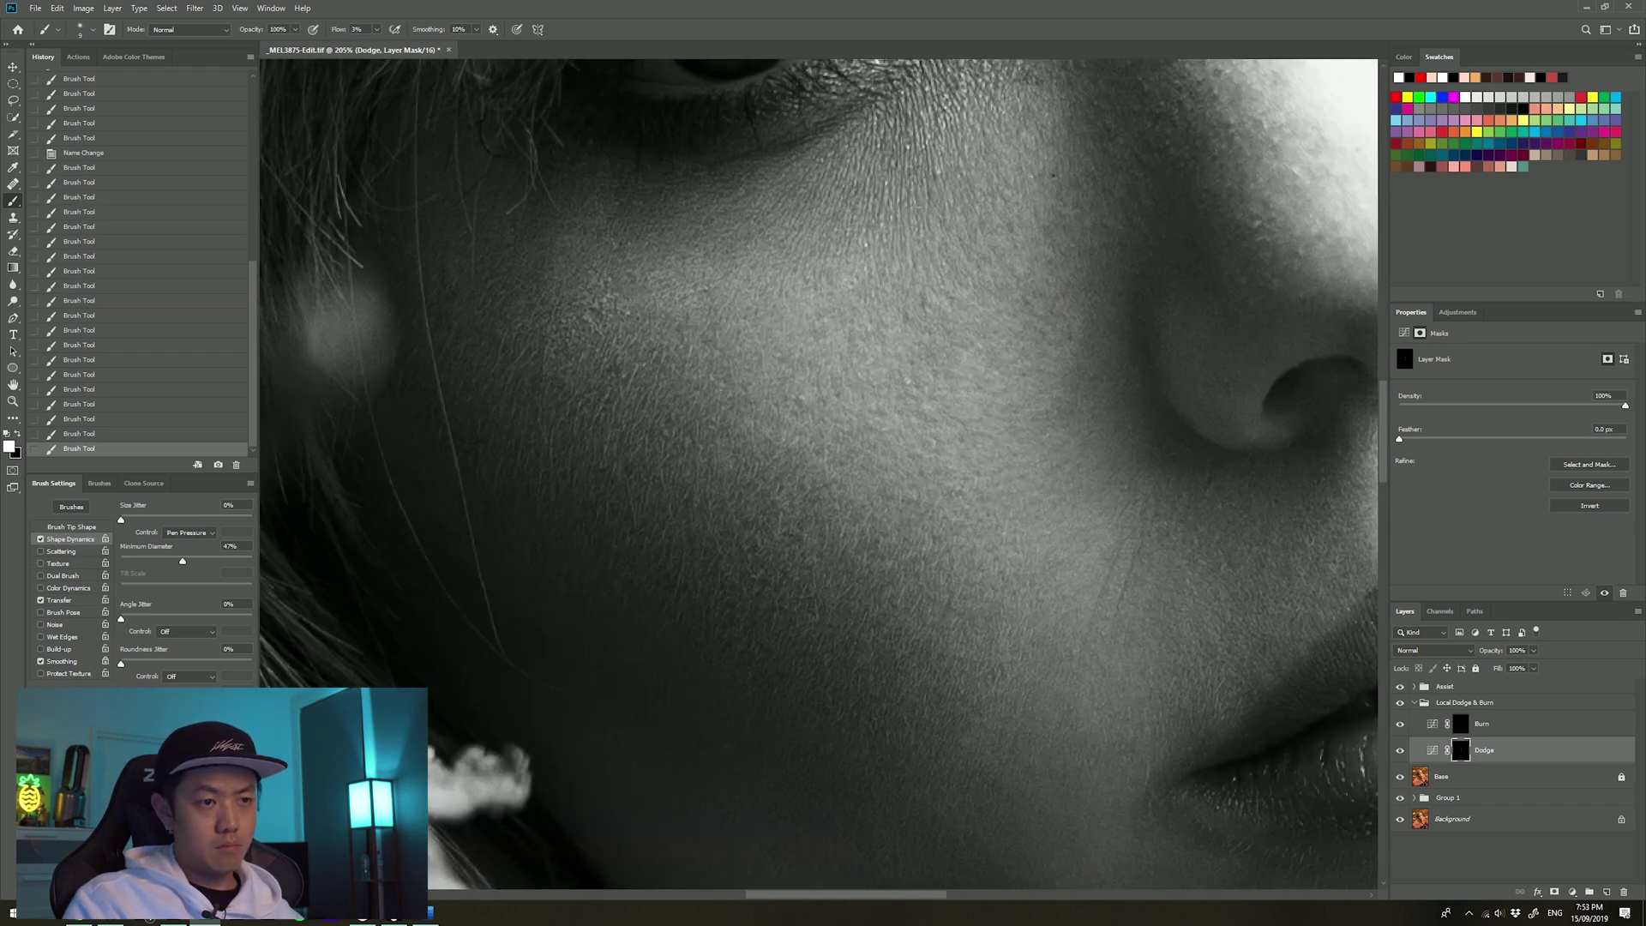
pyautogui.moveTo(908, 162); pyautogui.dragTo(643, 294)
pyautogui.moveTo(891, 566)
pyautogui.mouseDown()
pyautogui.moveTo(820, 580)
pyautogui.moveTo(934, 566)
pyautogui.mouseUp()
pyautogui.moveTo(896, 454); pyautogui.dragTo(855, 466)
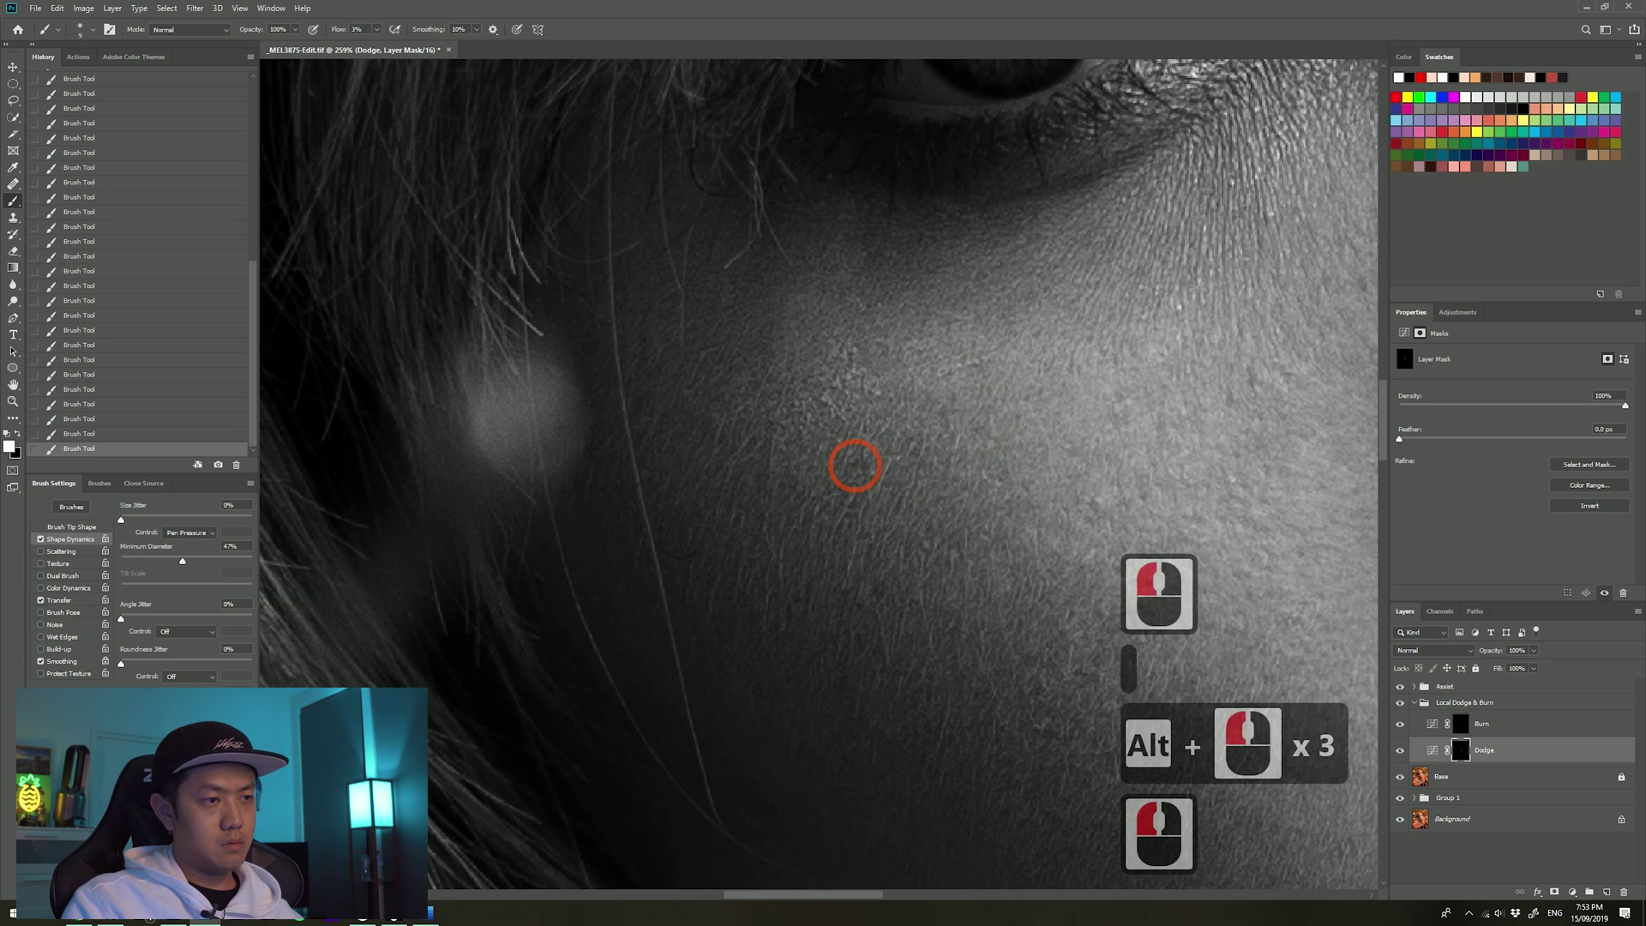
# Step: Enlarge the brush by seven steps and dodge broader dark areas across the face and forehead
pyautogui.scroll(-5, 855, 466)
pyautogui.press(']')
pyautogui.press(']')
pyautogui.press(']')
pyautogui.press(']')
pyautogui.press(']')
pyautogui.press(']')
pyautogui.press(']')
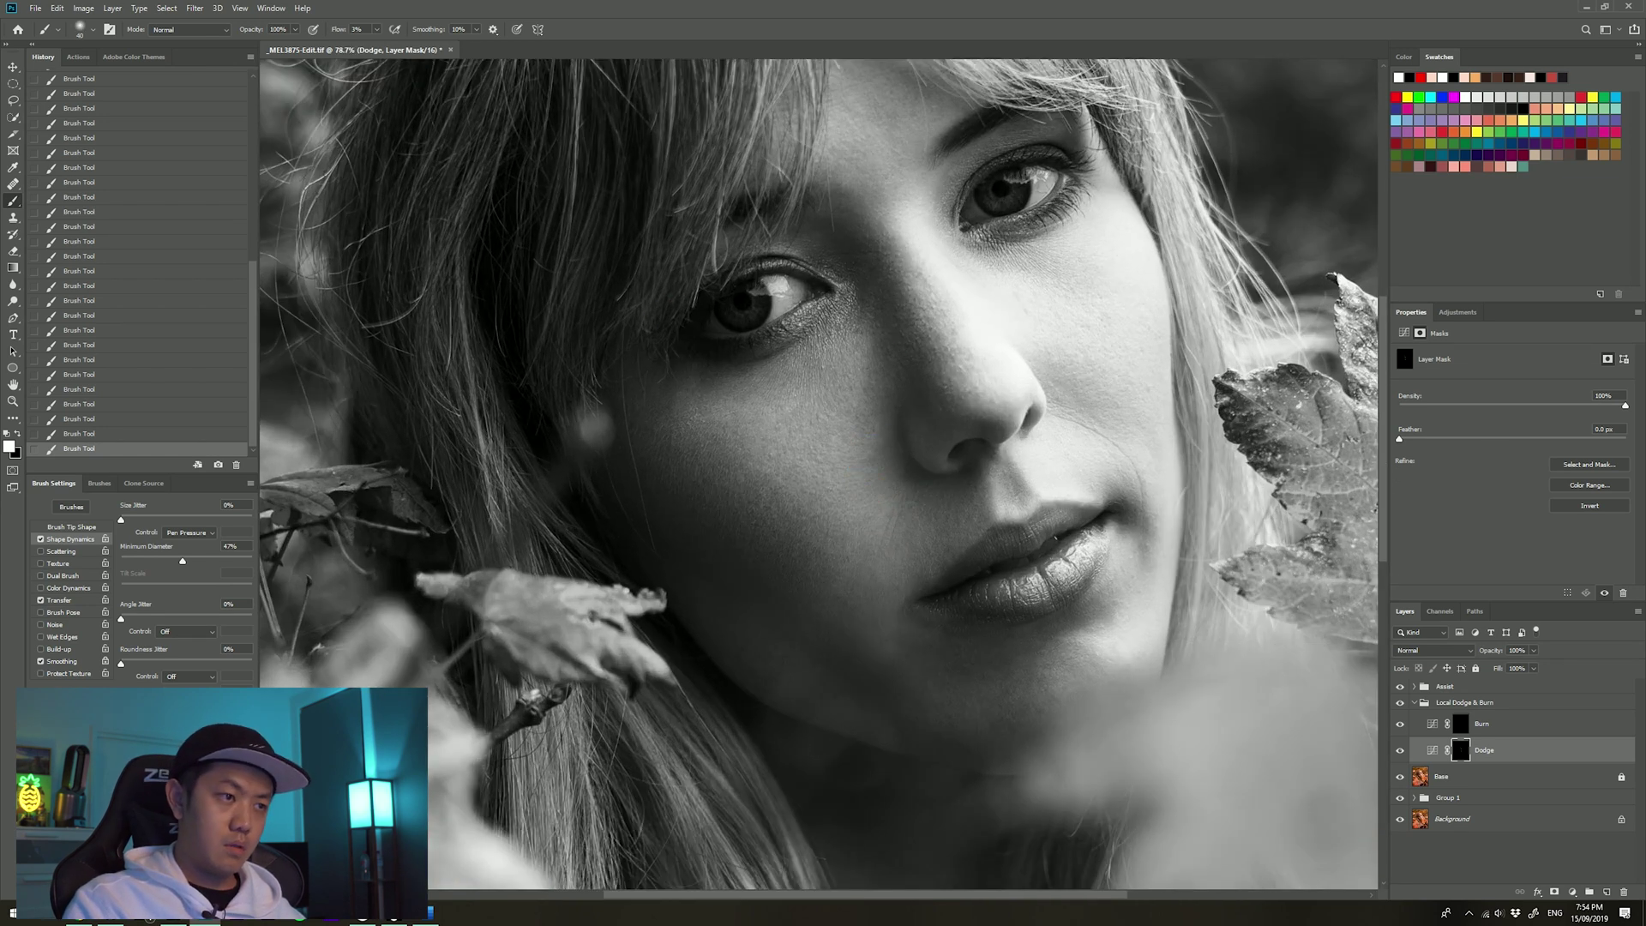
pyautogui.scroll(3, 768, 342)
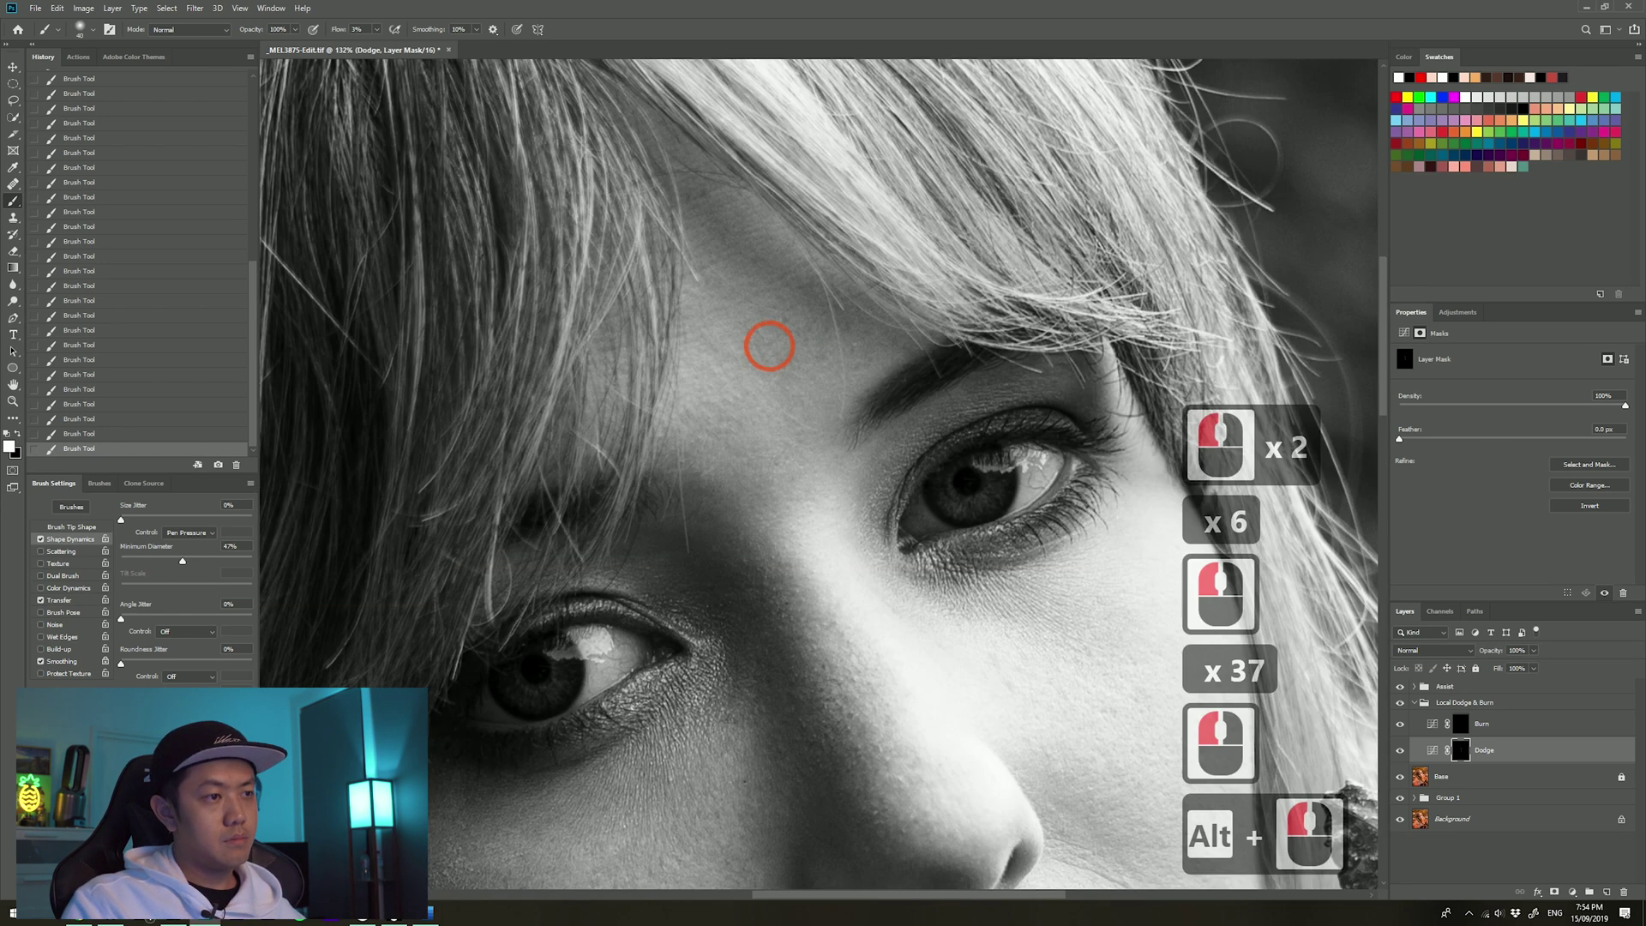
# Step: Target the Burn layer's mask and darken overly bright patches on the lower face, reducing the brush for smaller spots
pyautogui.scroll(-5, 735, 479)
pyautogui.click(1461, 725)
pyautogui.scroll(5, 889, 720)
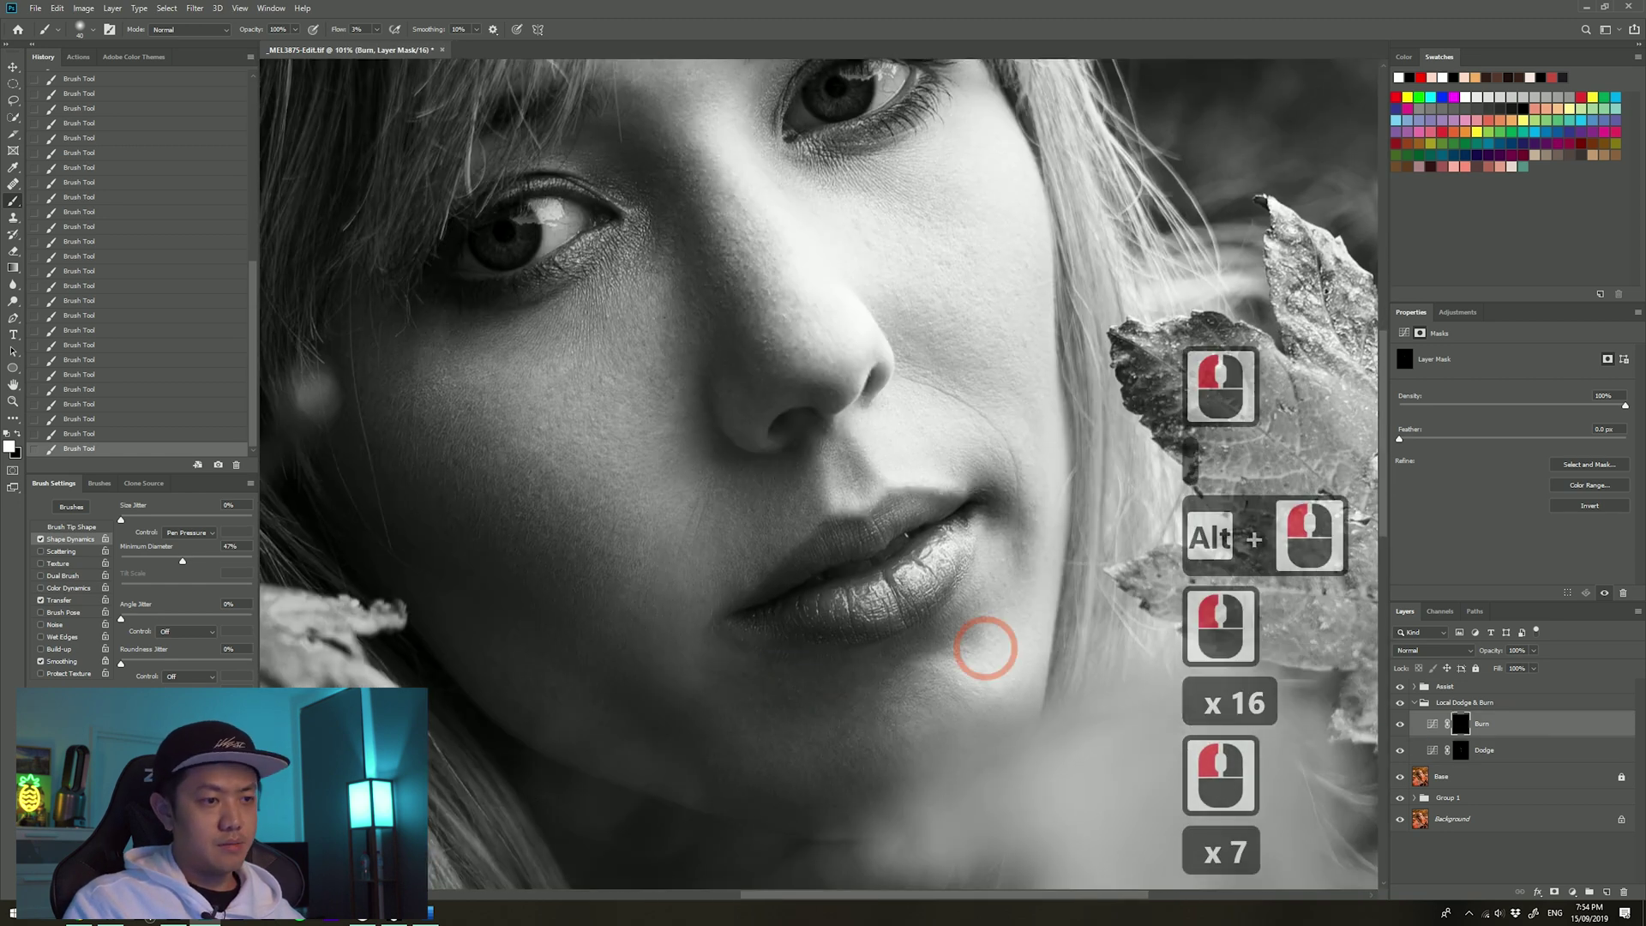
pyautogui.scroll(3, 985, 651)
pyautogui.press('[')
pyautogui.press('[')
pyautogui.press('[')
pyautogui.press('[')
pyautogui.press('[')
pyautogui.press('[')
pyautogui.press('[')
pyautogui.press('[')
# Step: Enlarge the brush by five steps and burn the bright patches along the shadowed jaw and lower cheek
pyautogui.hscroll(-20, 568, 403)
pyautogui.scroll(-9, 568, 403)
pyautogui.press(']')
pyautogui.press(']')
pyautogui.press(']')
pyautogui.press(']')
pyautogui.press(']')
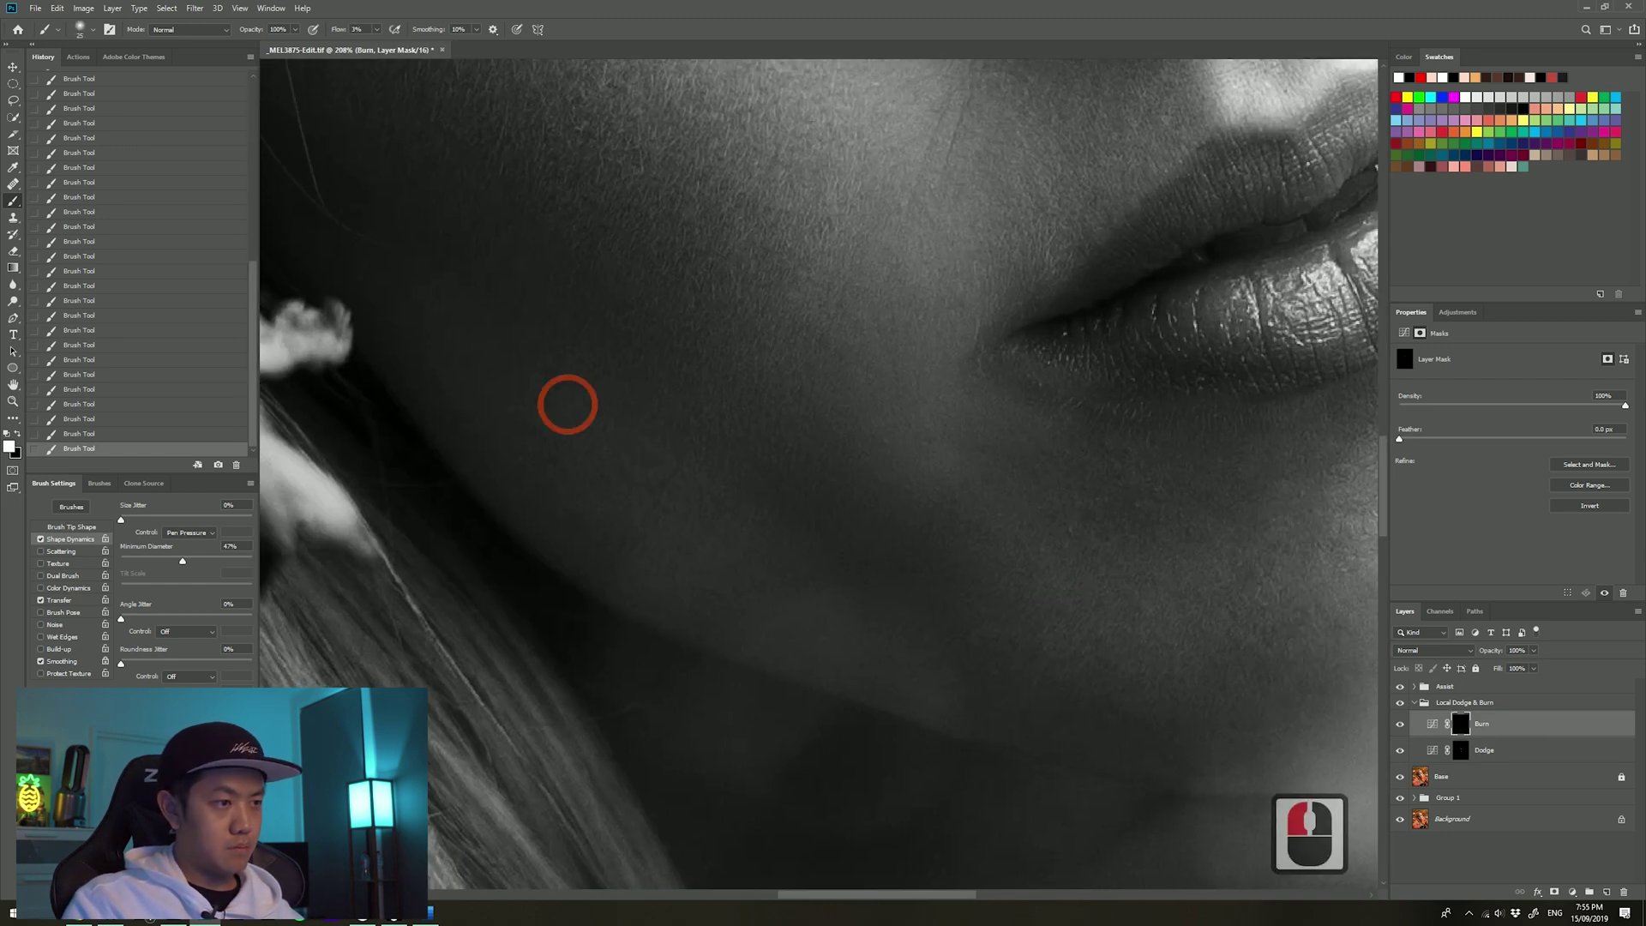
# Step: Shrink the brush by ten steps and burn tiny bright spots in the skin on the Burn mask
pyautogui.scroll(8, 823, 480)
pyautogui.press('[')
pyautogui.press('[')
pyautogui.press('[')
pyautogui.press('[')
pyautogui.press('[')
pyautogui.press('[')
pyautogui.press('[')
pyautogui.press('[')
pyautogui.press('[')
pyautogui.press('[')
pyautogui.moveTo(728, 490); pyautogui.dragTo(749, 520)
pyautogui.scroll(-8, 783, 537)
# Step: Return to the Dodge layer's mask, enlarge the brush by three steps and dodge dark areas around the nose and cheeks
pyautogui.click(1460, 751)
pyautogui.scroll(-2, 820, 476)
pyautogui.moveTo(944, 412); pyautogui.dragTo(611, 564)
pyautogui.press(']')
pyautogui.press(']')
pyautogui.press(']')
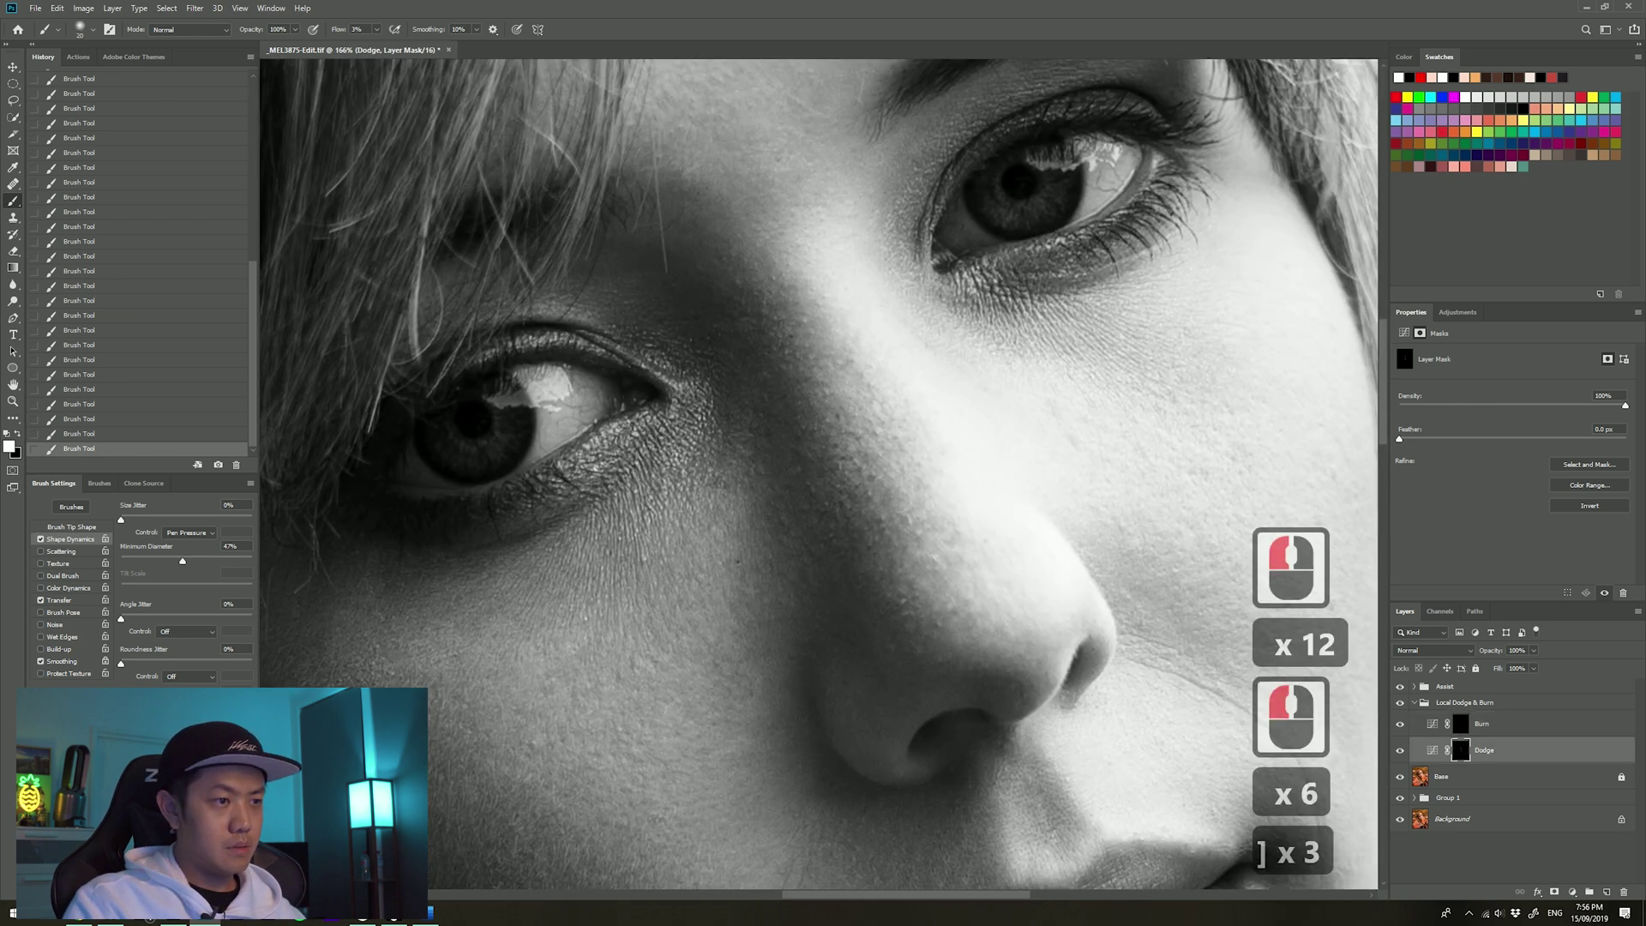
pyautogui.scroll(-4, 1072, 449)
pyautogui.scroll(9, 1115, 549)
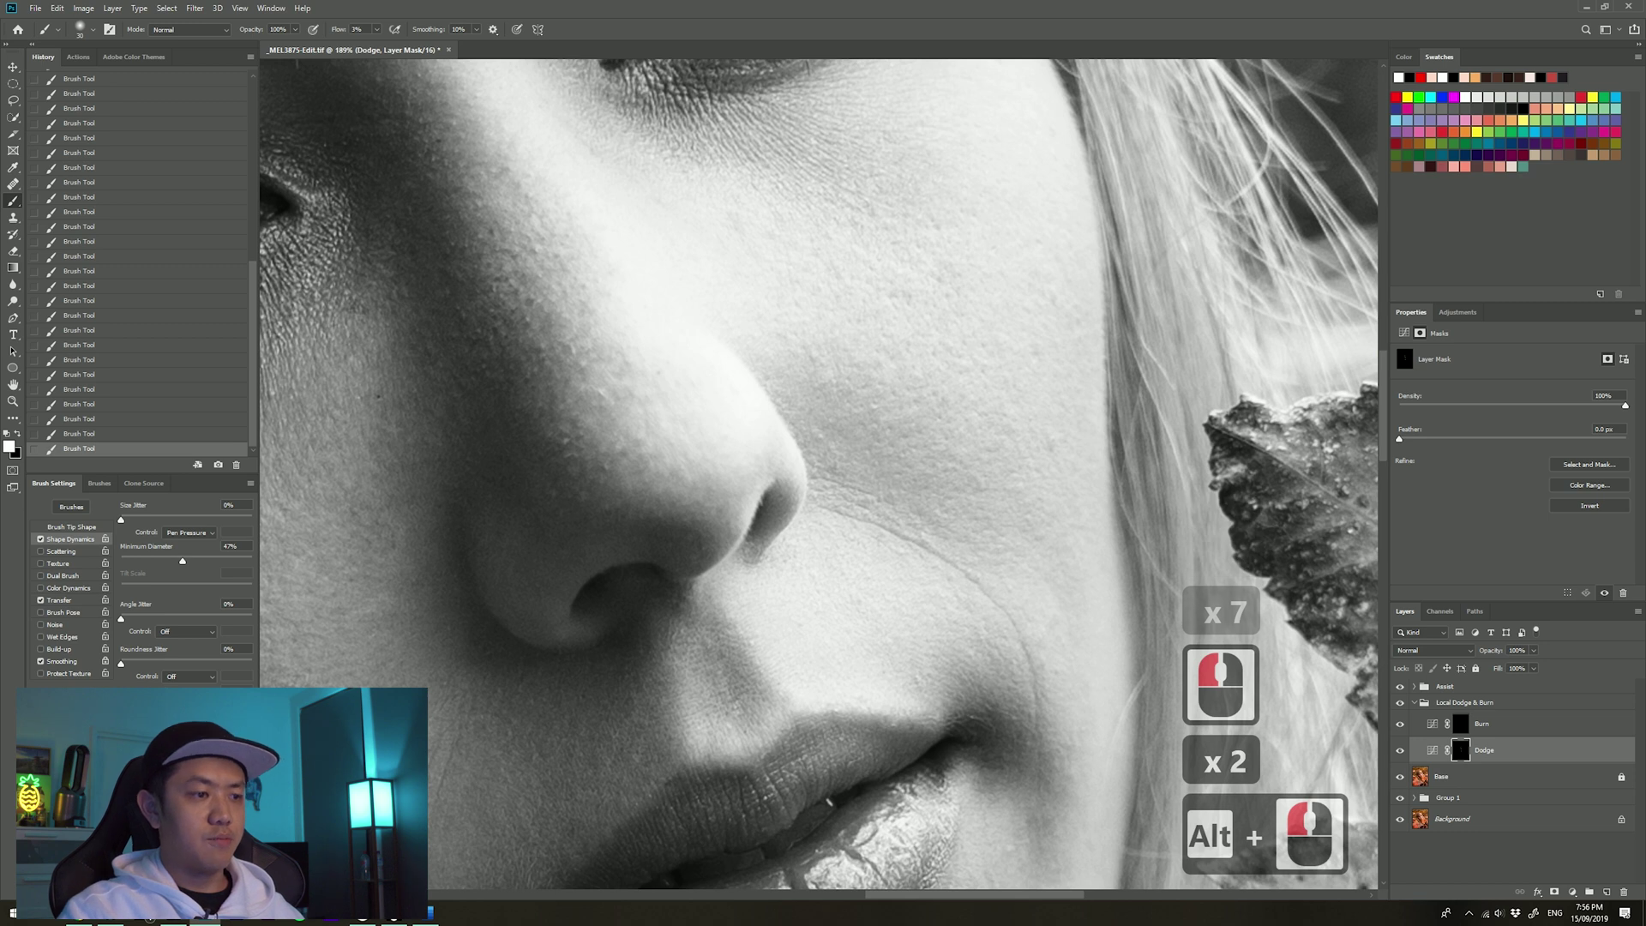
# Step: Soften the smile line from the nostril to the mouth corner with a smaller dodge brush, and check the Assist group's effect
pyautogui.scroll(7, 893, 551)
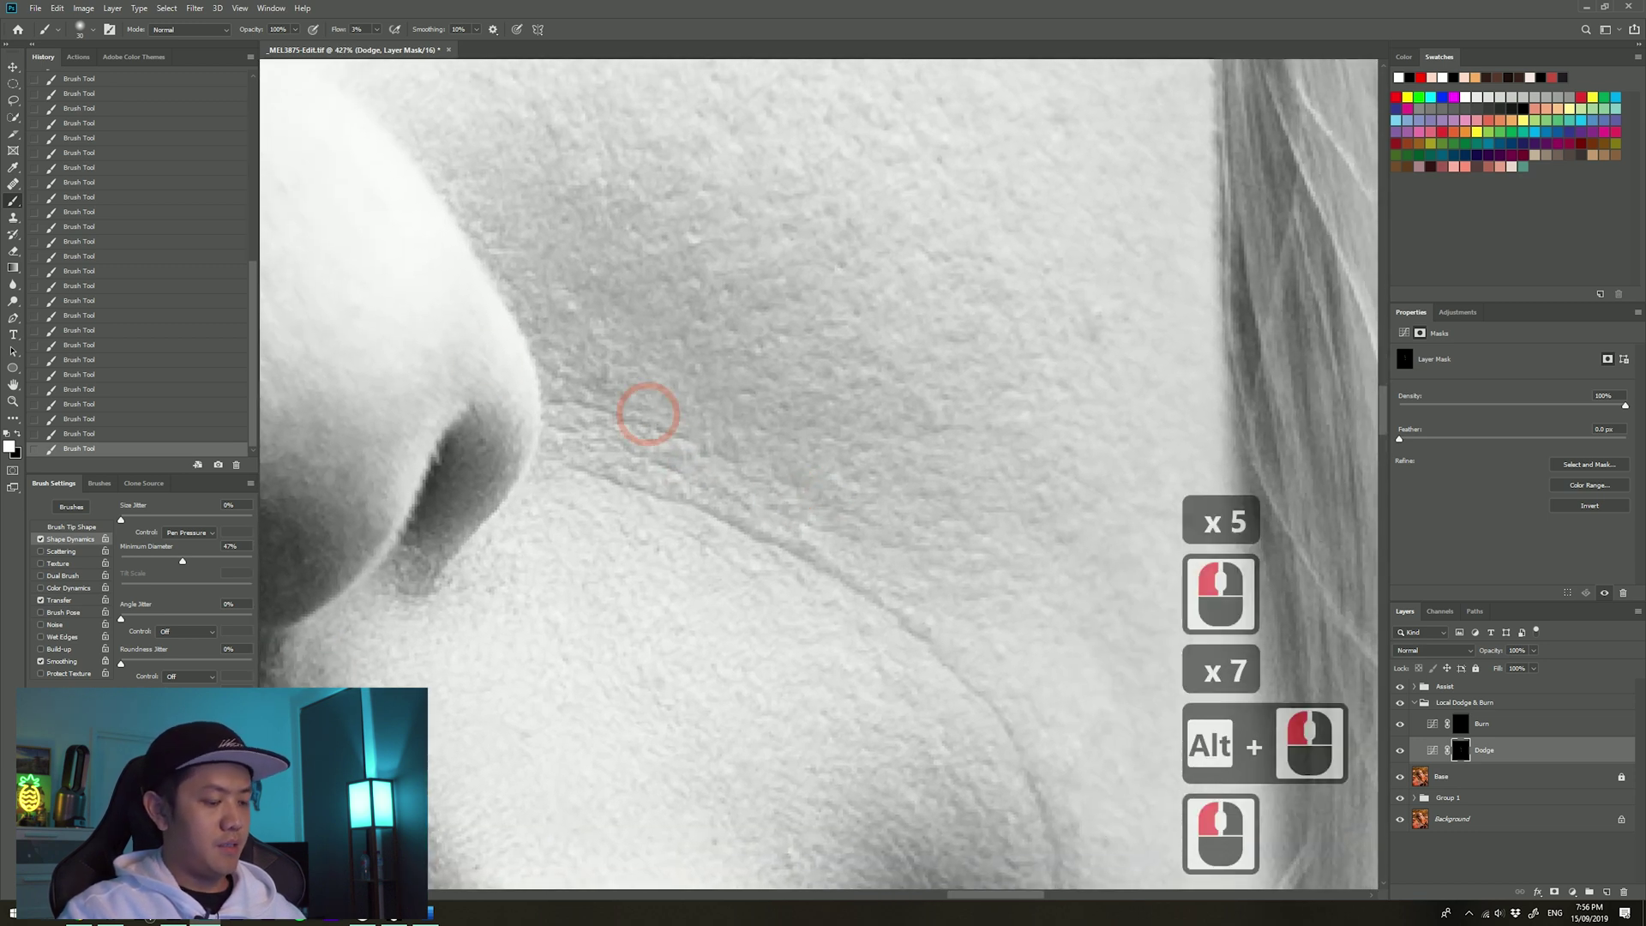
pyautogui.press('[')
pyautogui.press('[')
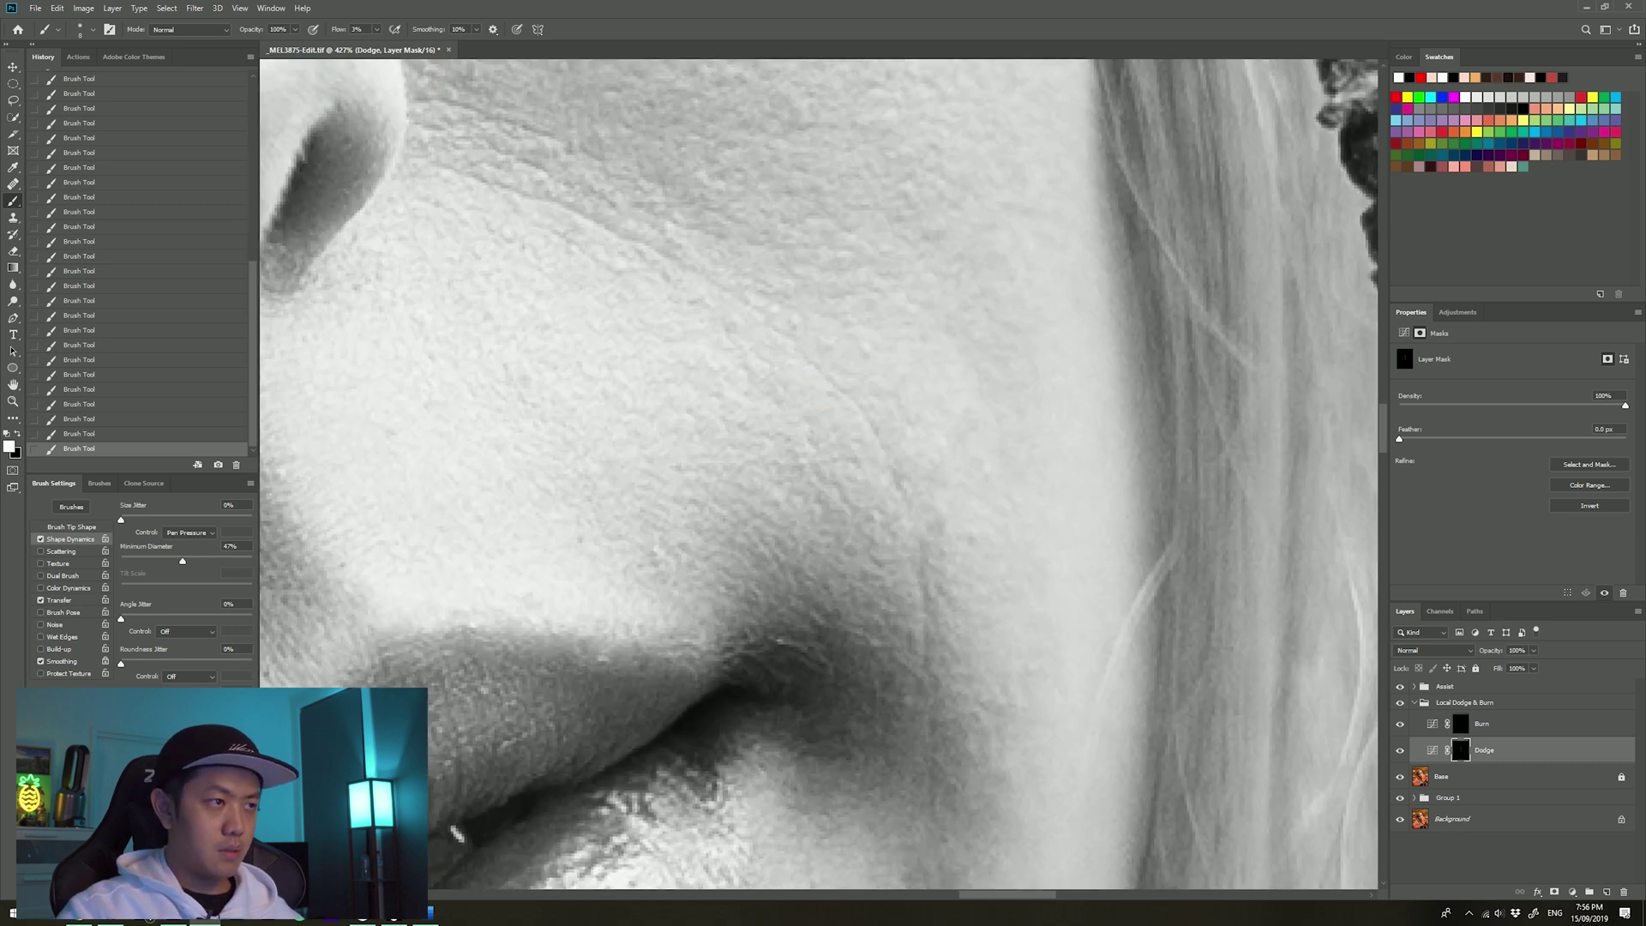
pyautogui.click(577, 209)
pyautogui.click(1400, 687)
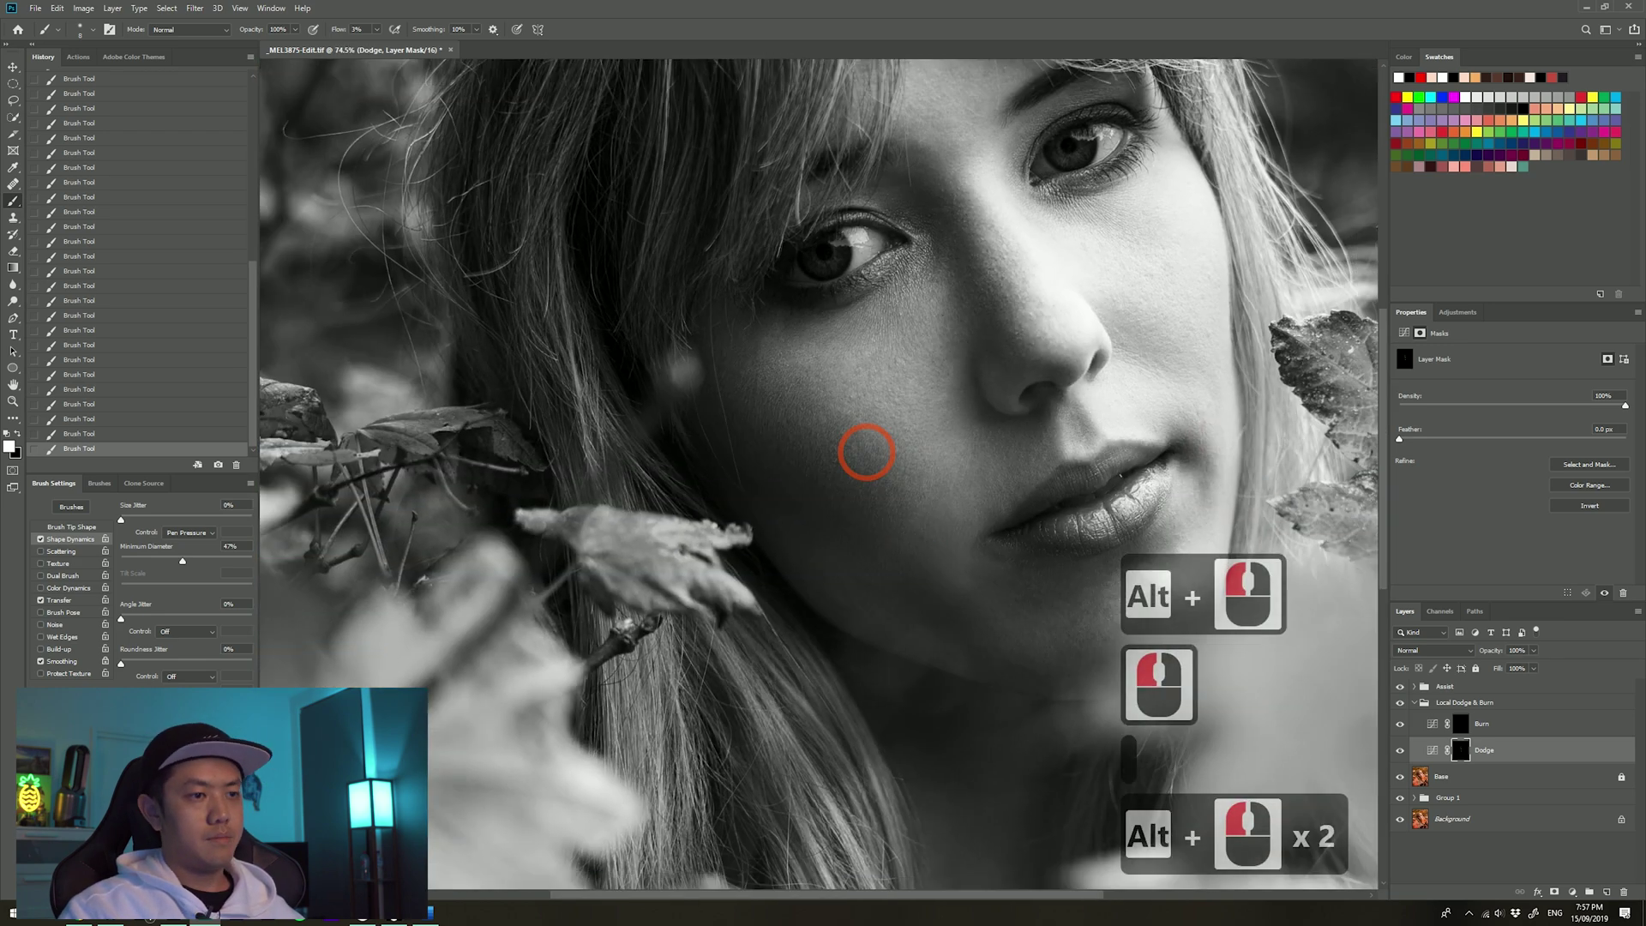
# Step: Dodge the remaining fine dark spots in the skin texture of the shadowed lower face
pyautogui.scroll(3, 867, 452)
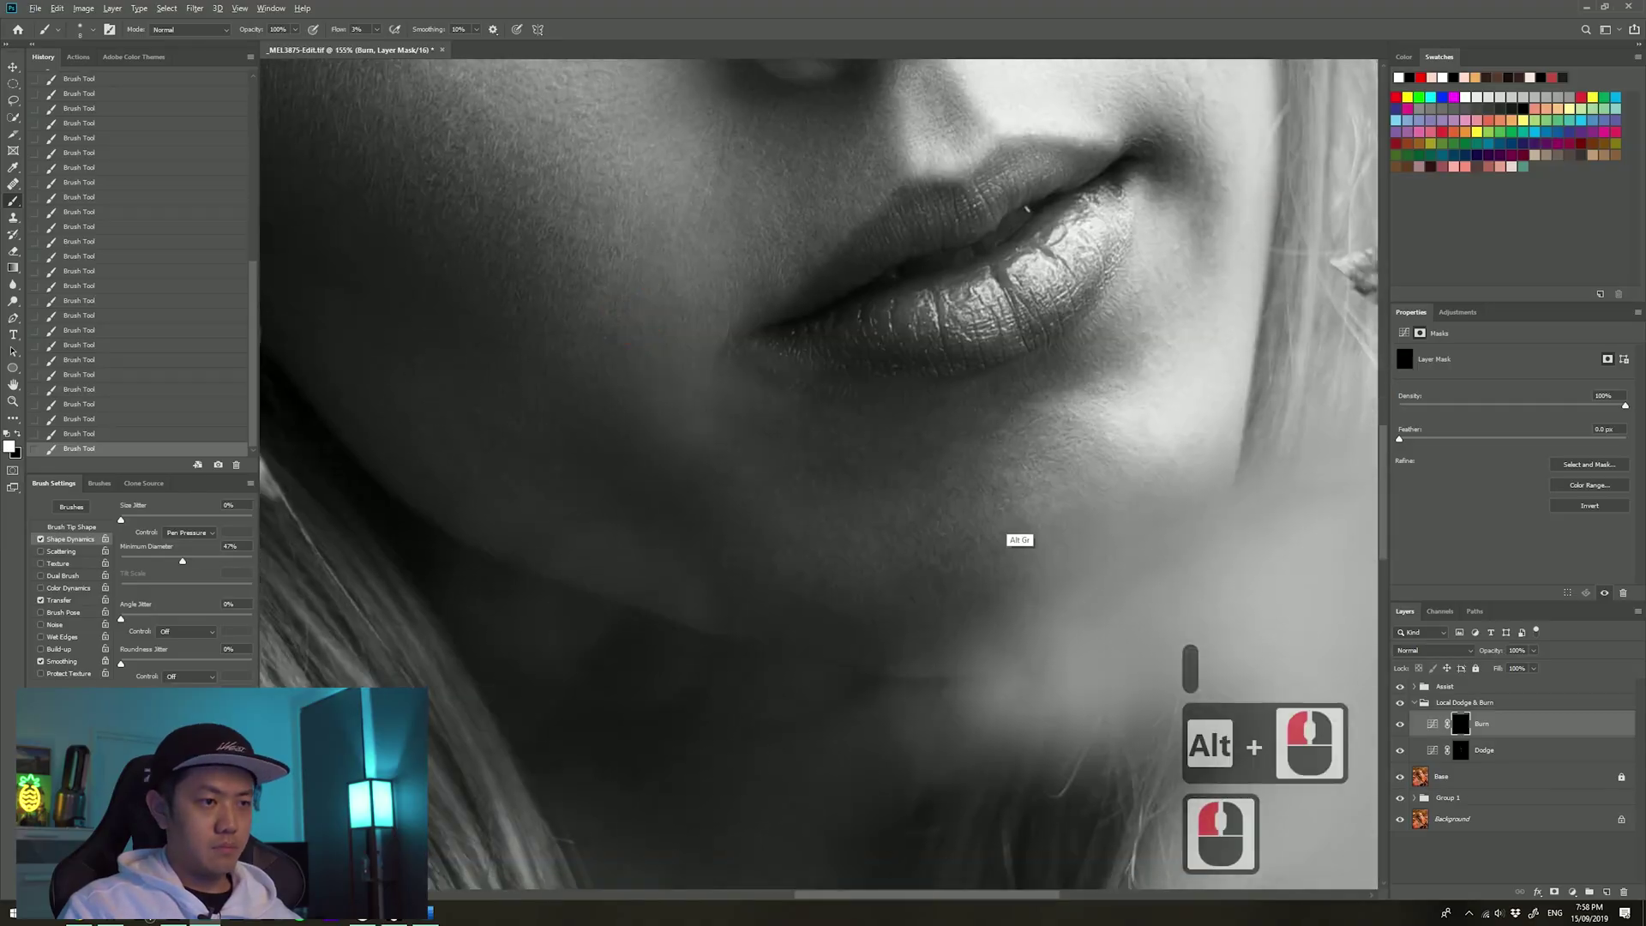
pyautogui.scroll(5, 1017, 540)
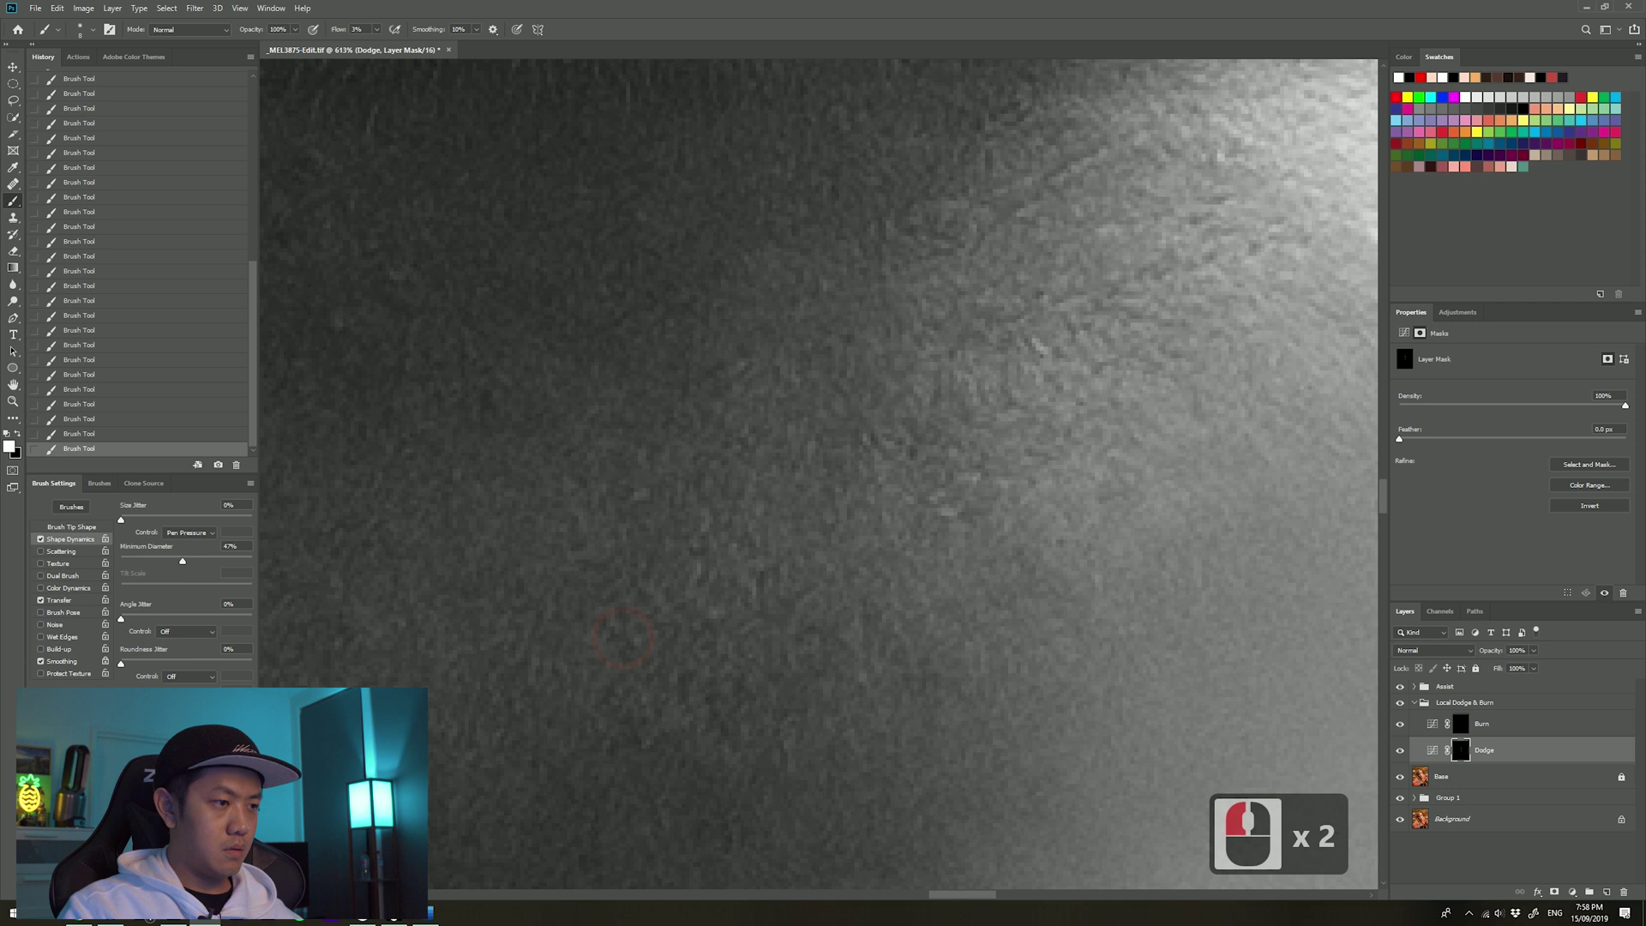
pyautogui.keyDown('alt'); pyautogui.scroll(-5, 1261, 460); pyautogui.keyUp('alt')
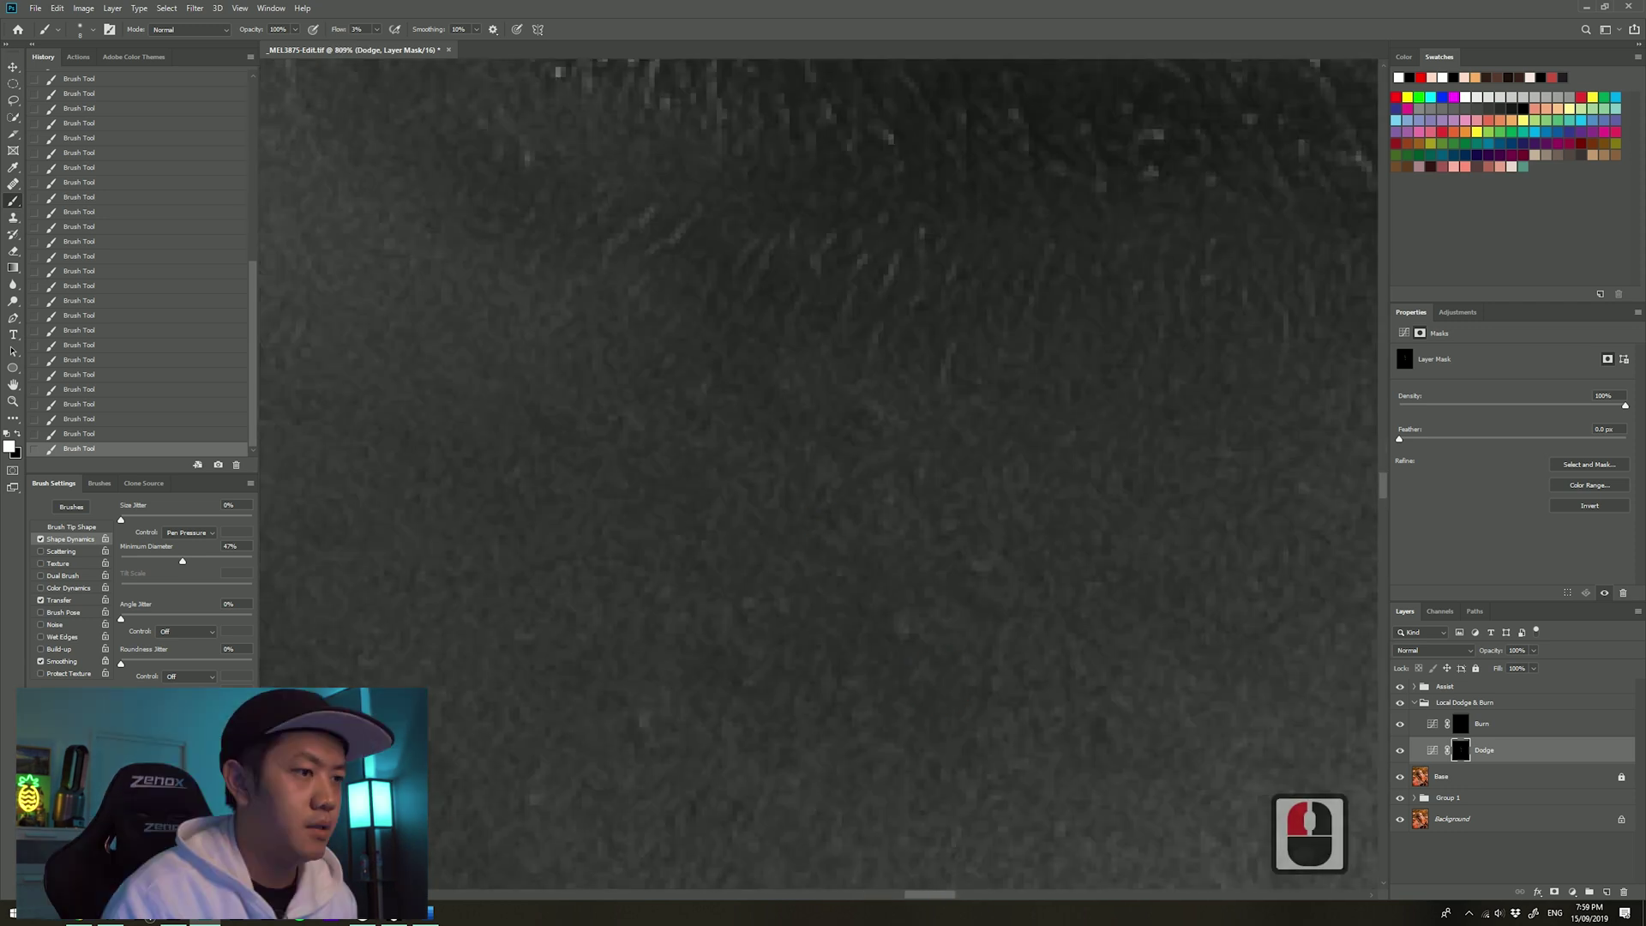
pyautogui.click(955, 314)
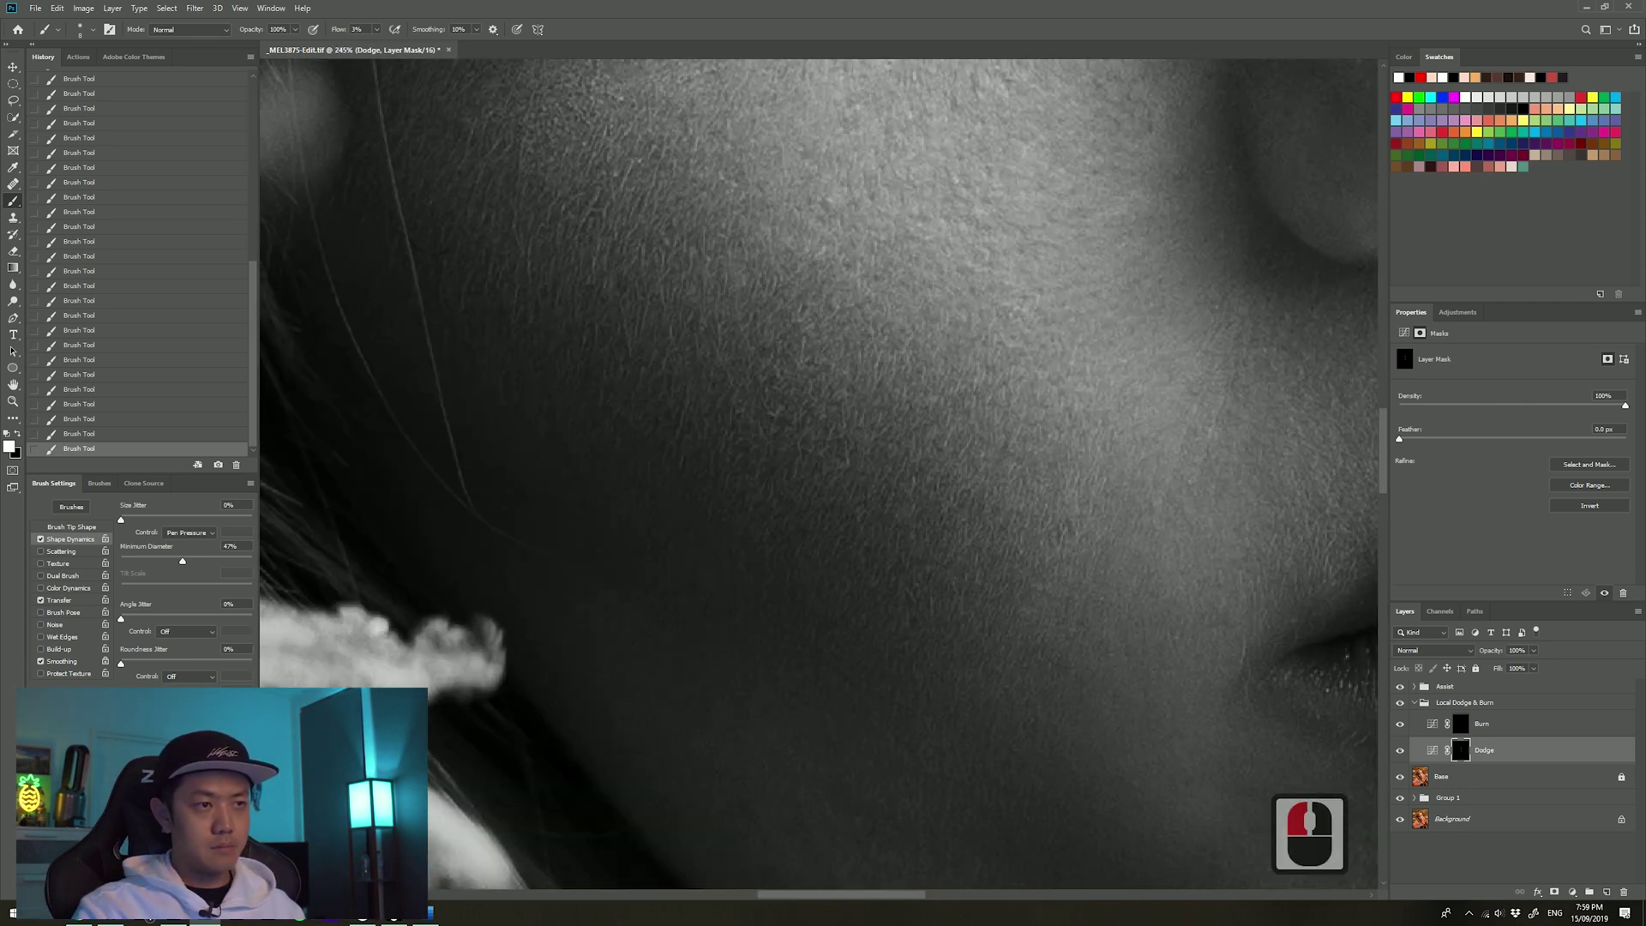
# Step: Hide the Assist group and toggle the Local Dodge & Burn group's visibility to compare the whole portrait before and after
pyautogui.scroll(-10, 952, 591)
pyautogui.click(1400, 687)
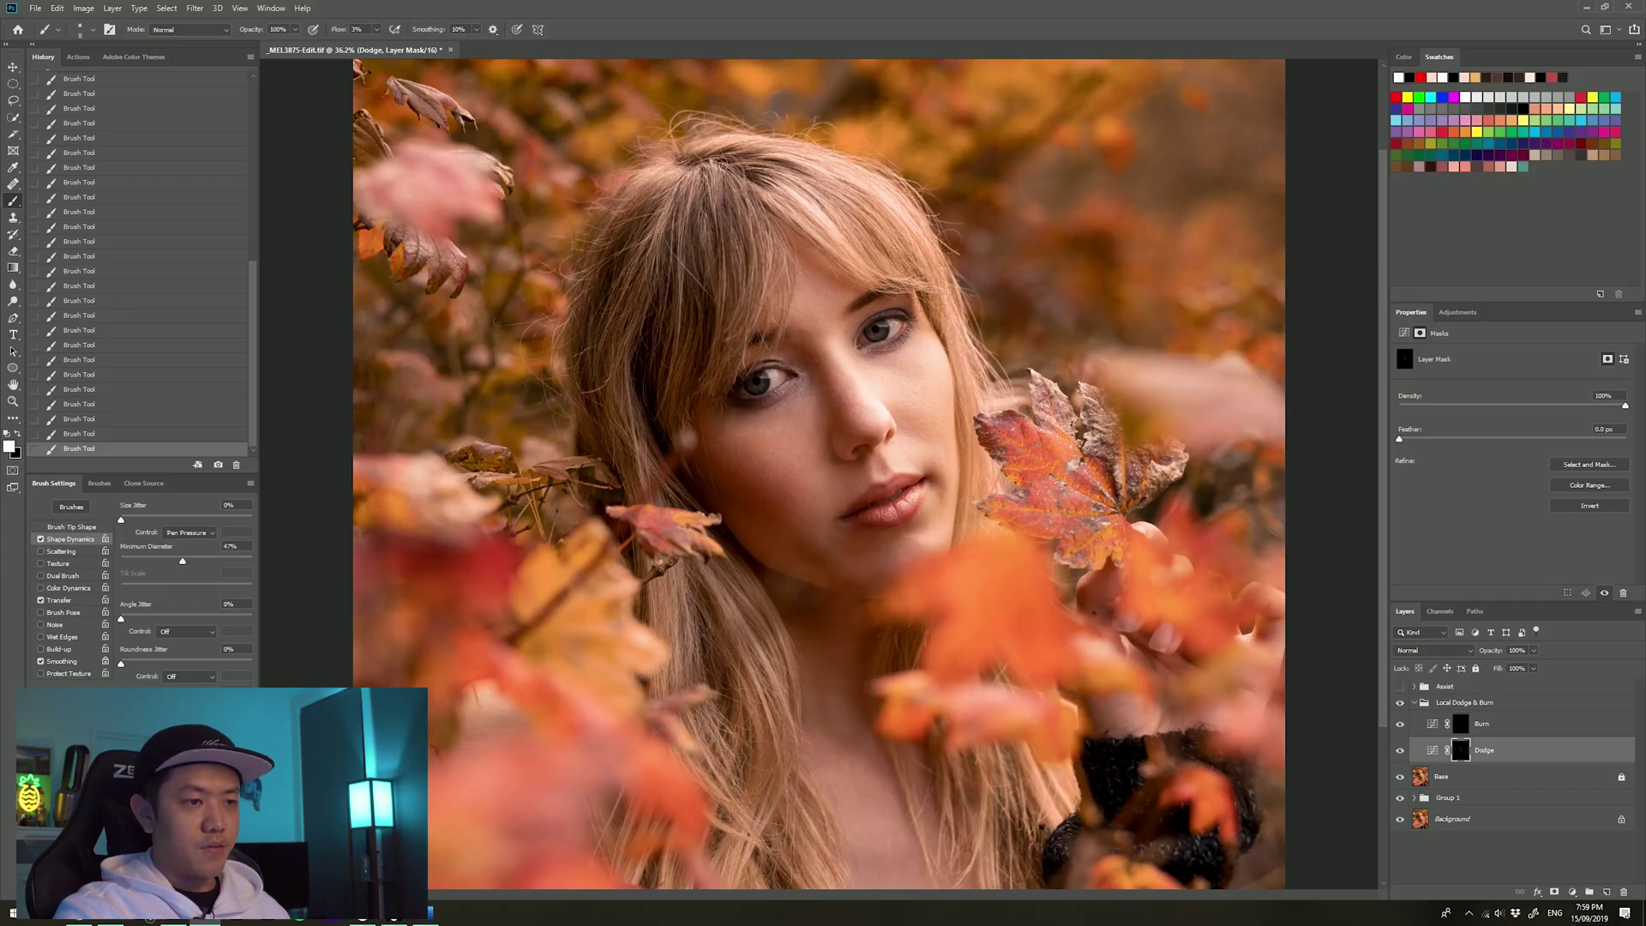
pyautogui.click(1400, 702)
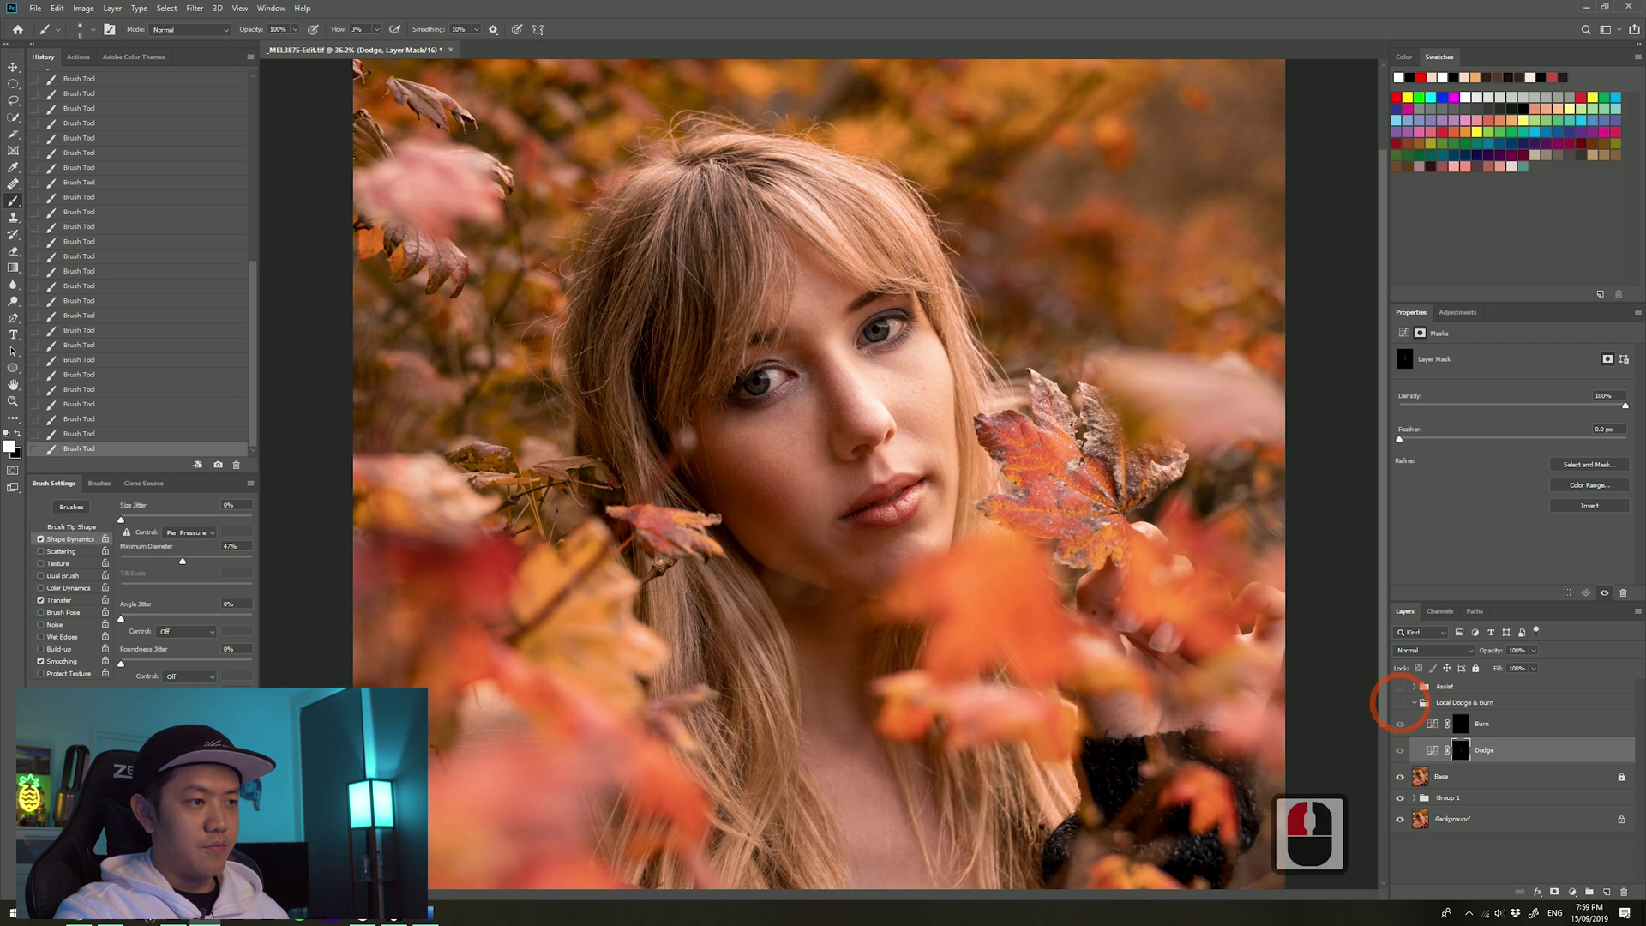
pyautogui.click(1400, 702)
pyautogui.click(1400, 702)
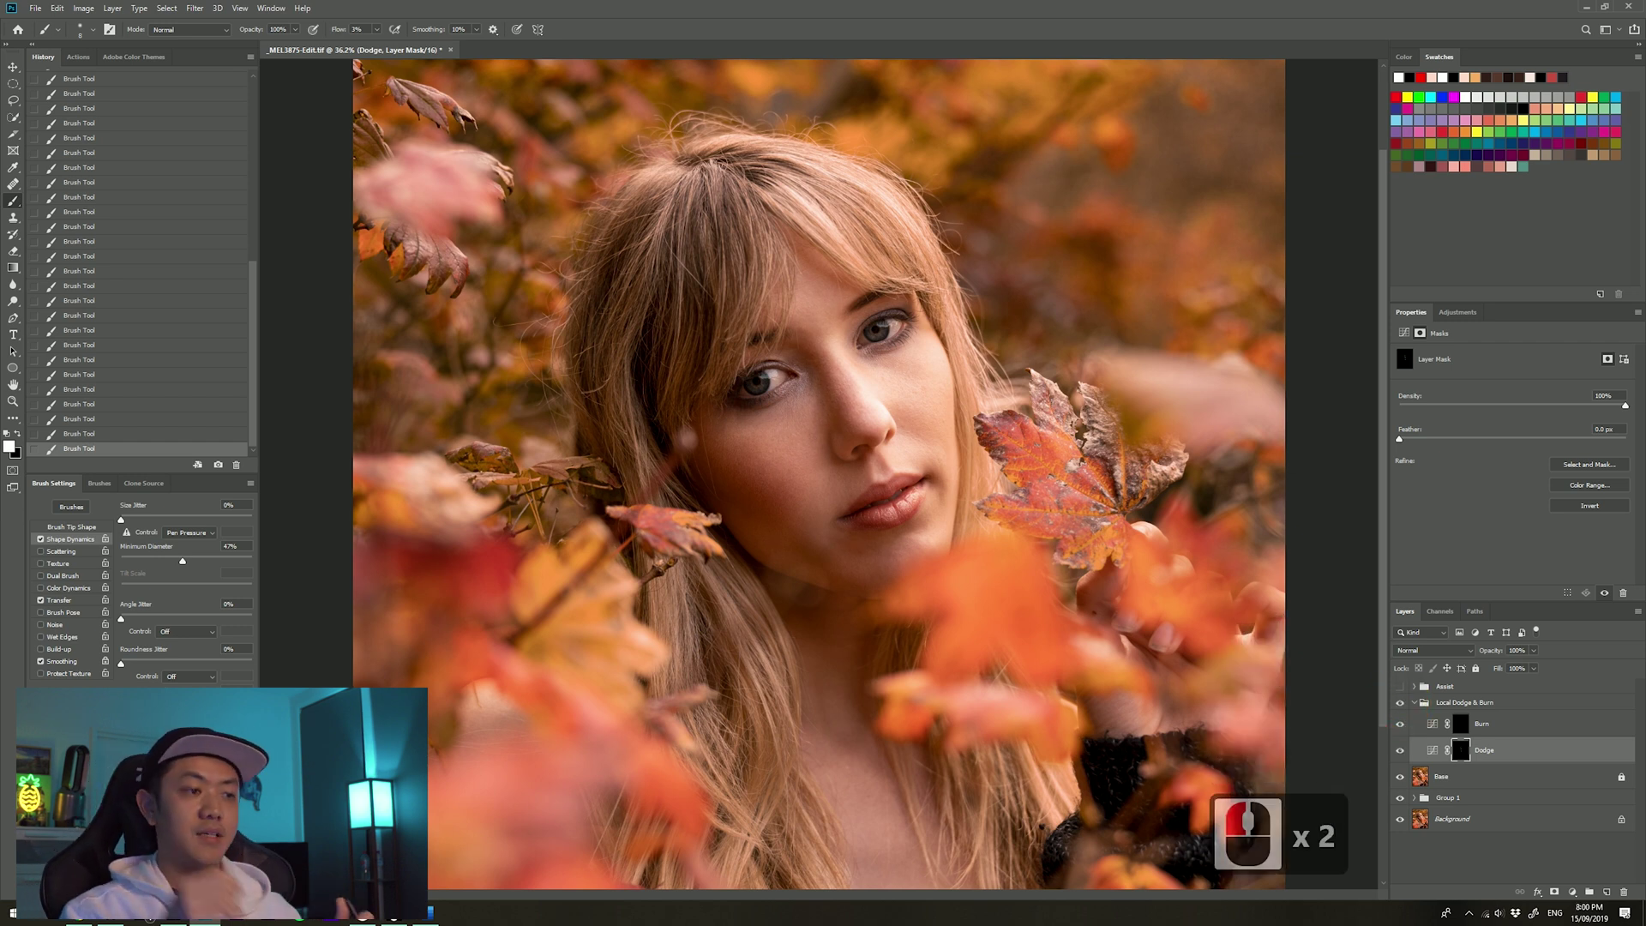
pyautogui.click(1400, 702)
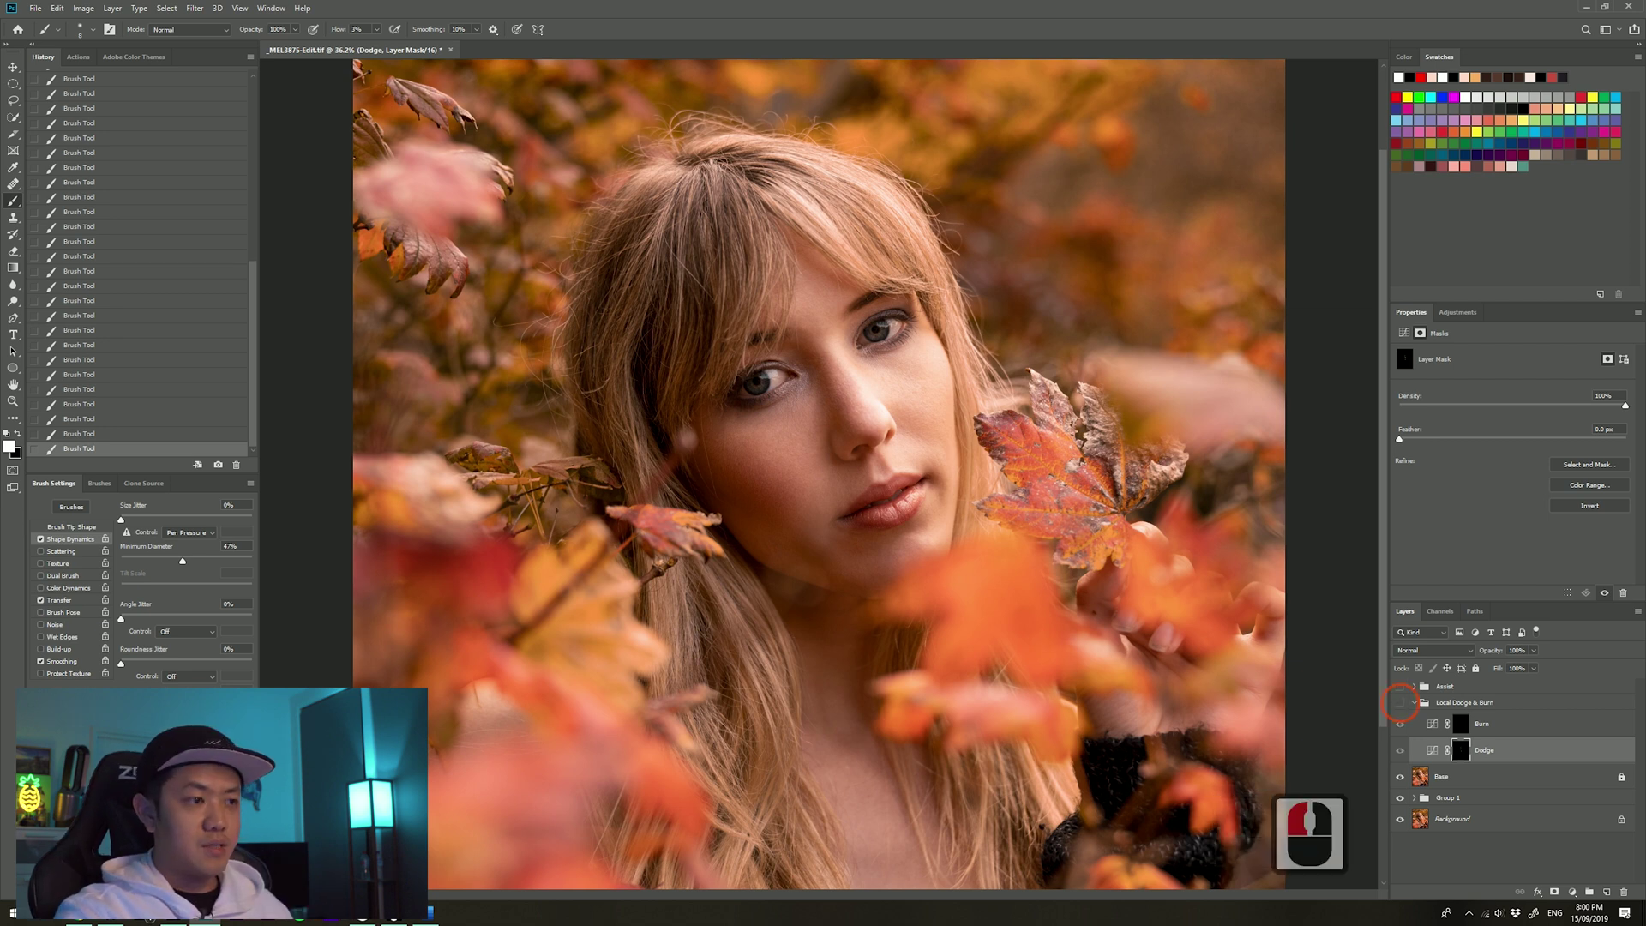
pyautogui.click(1400, 703)
pyautogui.click(1400, 702)
pyautogui.click(1400, 702)
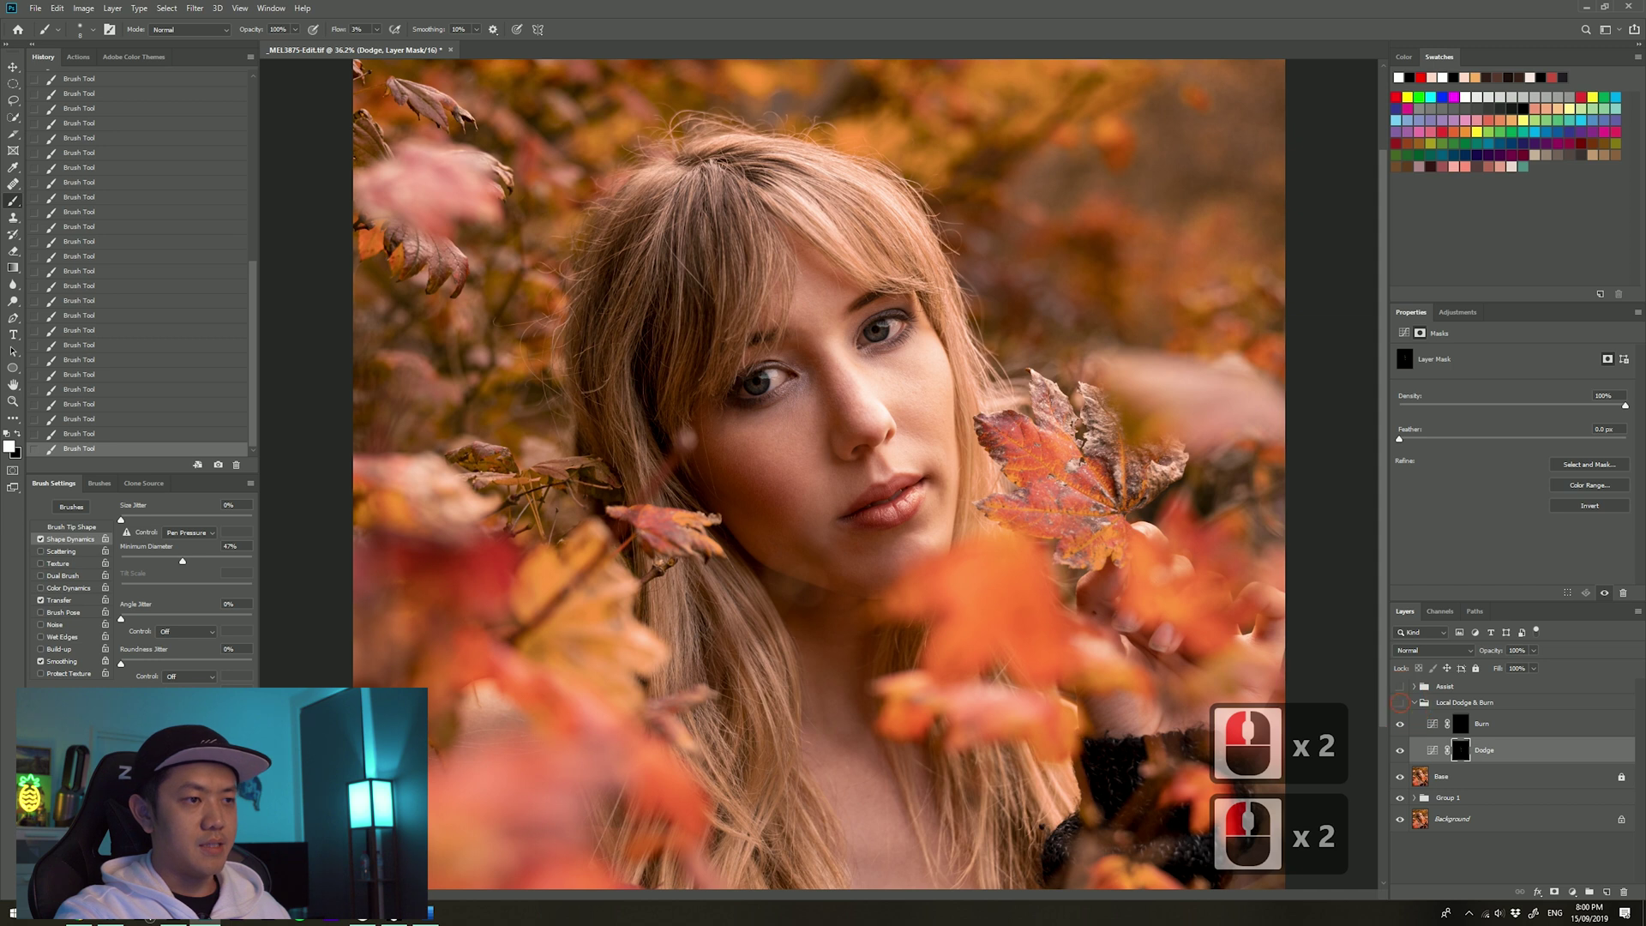
# Step: Compare the skin around the nose and cheek up close with and without the Local Dodge & Burn group
pyautogui.scroll(6, 962, 378)
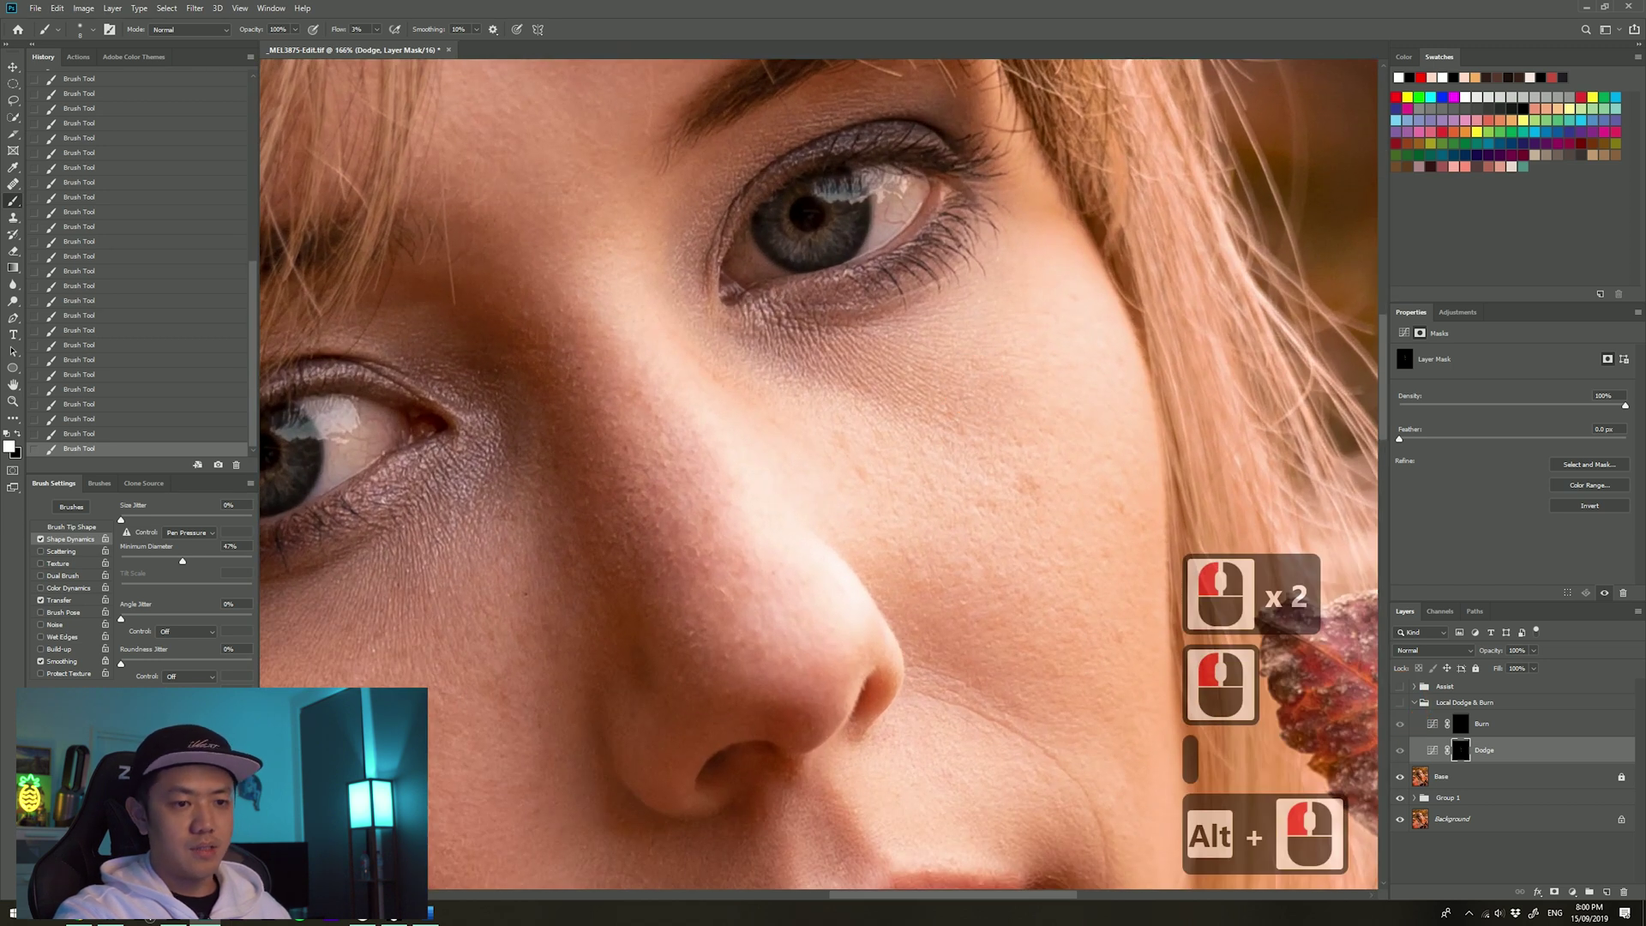
pyautogui.click(1400, 703)
pyautogui.click(1400, 703)
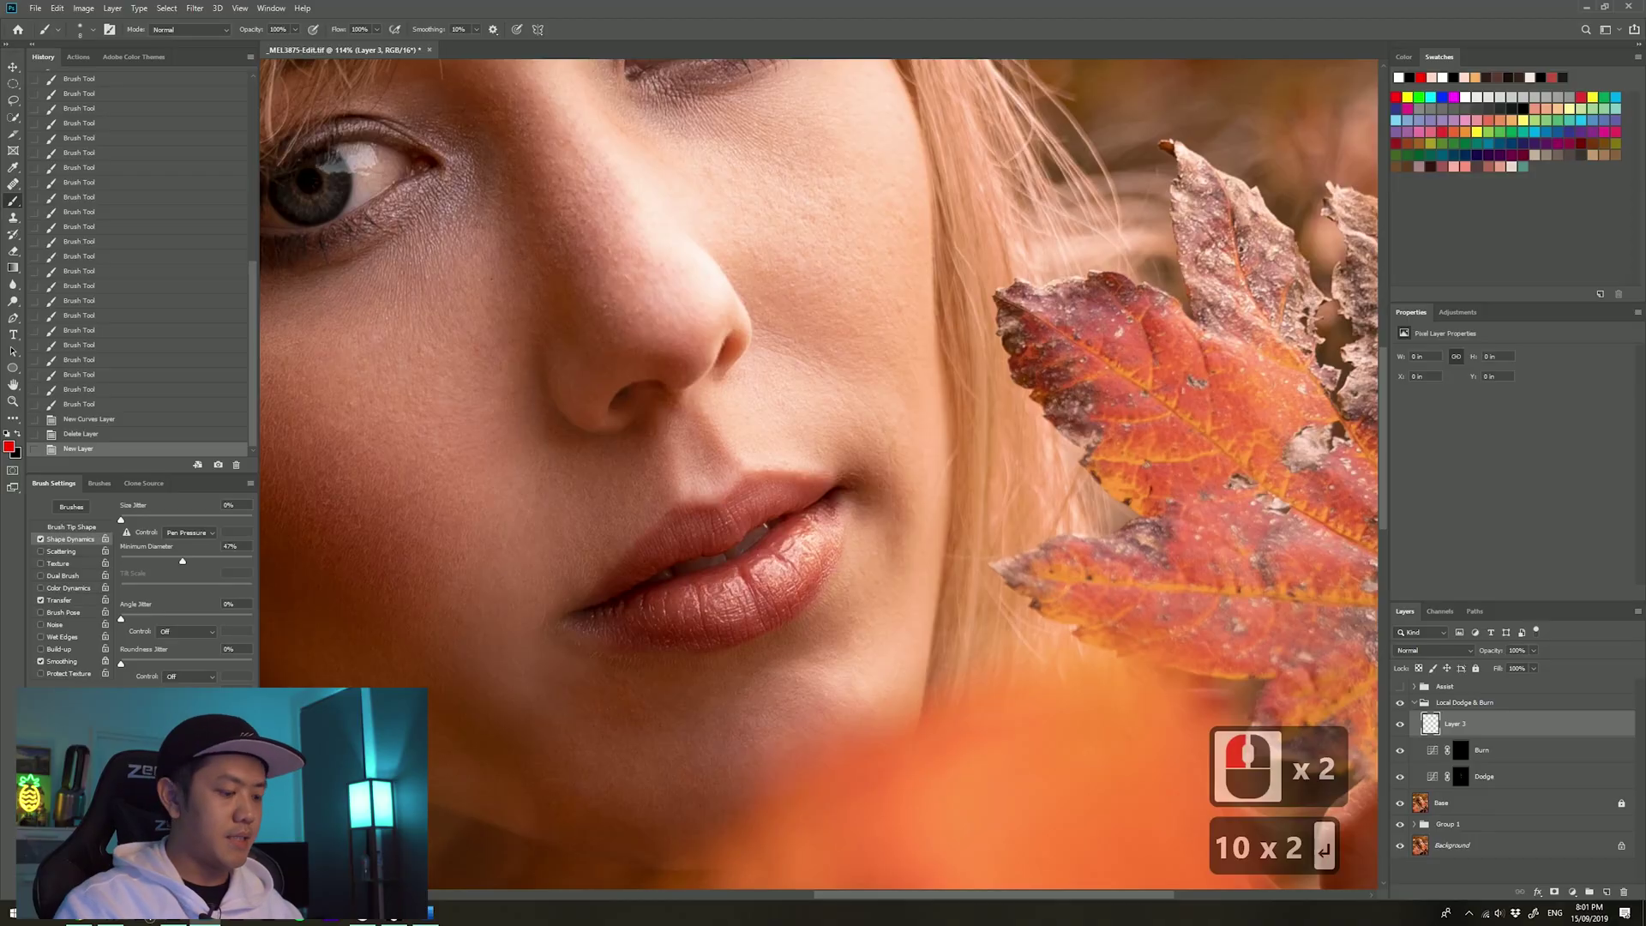
# Step: Enlarge the brush by ten steps and paint a red circle around the shadow beside the mouth corner on Layer 3
pyautogui.press(']')
pyautogui.press(']')
pyautogui.press(']')
pyautogui.press(']')
pyautogui.press(']')
pyautogui.press(']')
pyautogui.press(']')
pyautogui.press(']')
pyautogui.press(']')
pyautogui.press(']')
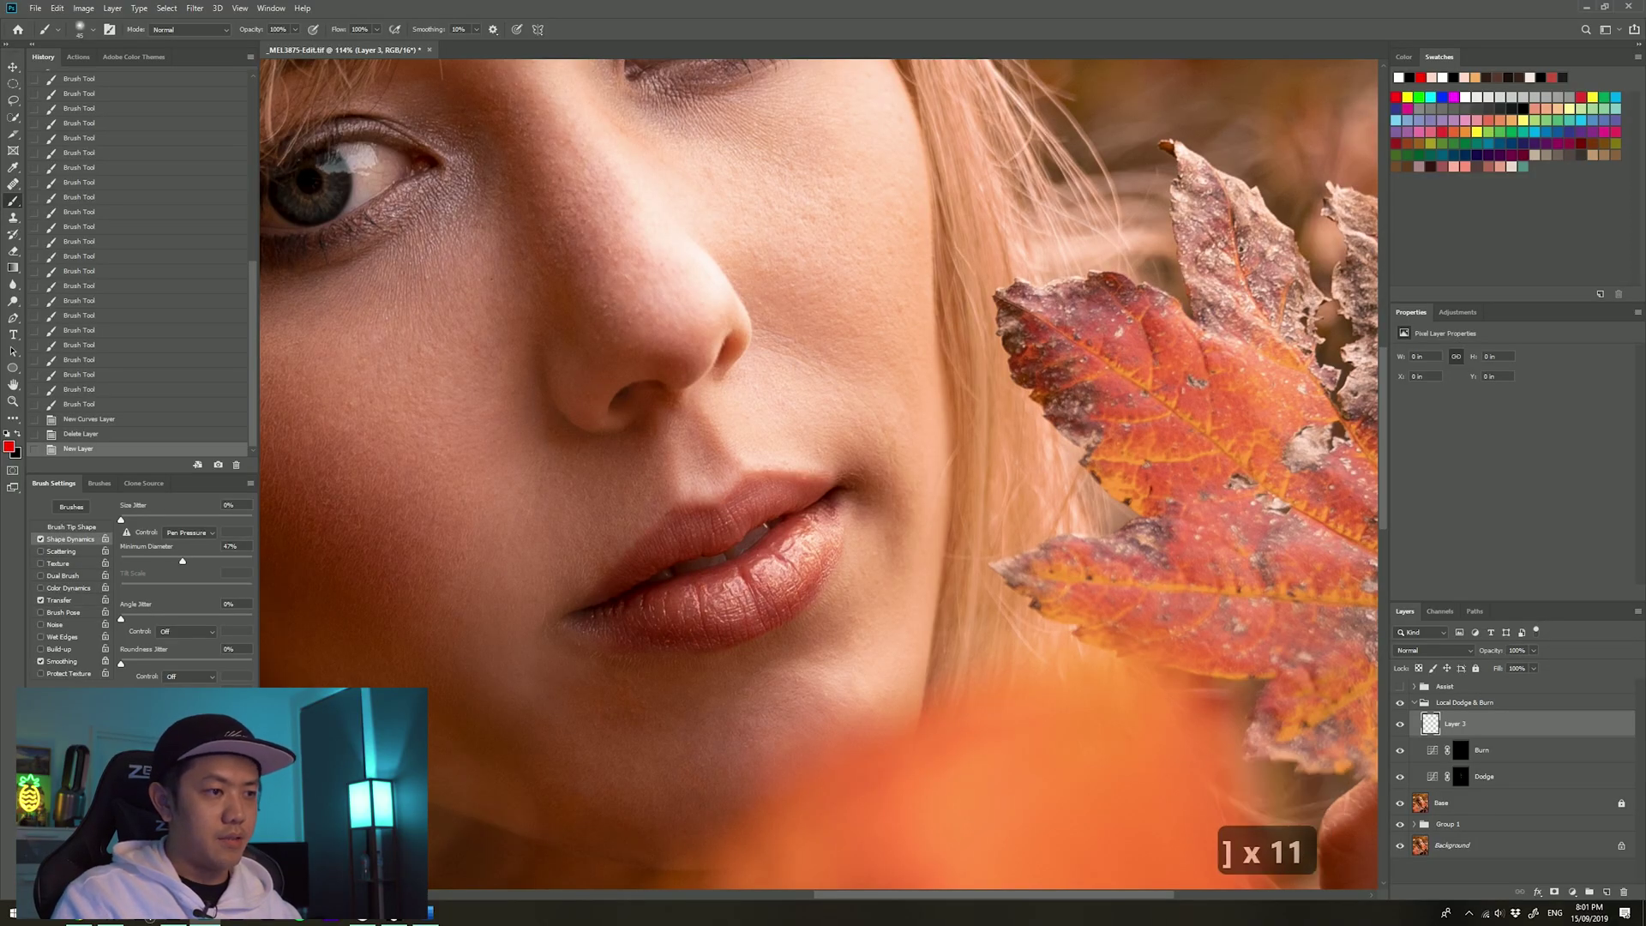
pyautogui.moveTo(795, 407)
pyautogui.mouseDown()
pyautogui.moveTo(863, 383)
pyautogui.moveTo(970, 461)
pyautogui.moveTo(979, 599)
pyautogui.moveTo(865, 654)
pyautogui.moveTo(767, 536)
pyautogui.moveTo(759, 439)
pyautogui.moveTo(802, 386)
pyautogui.mouseUp()
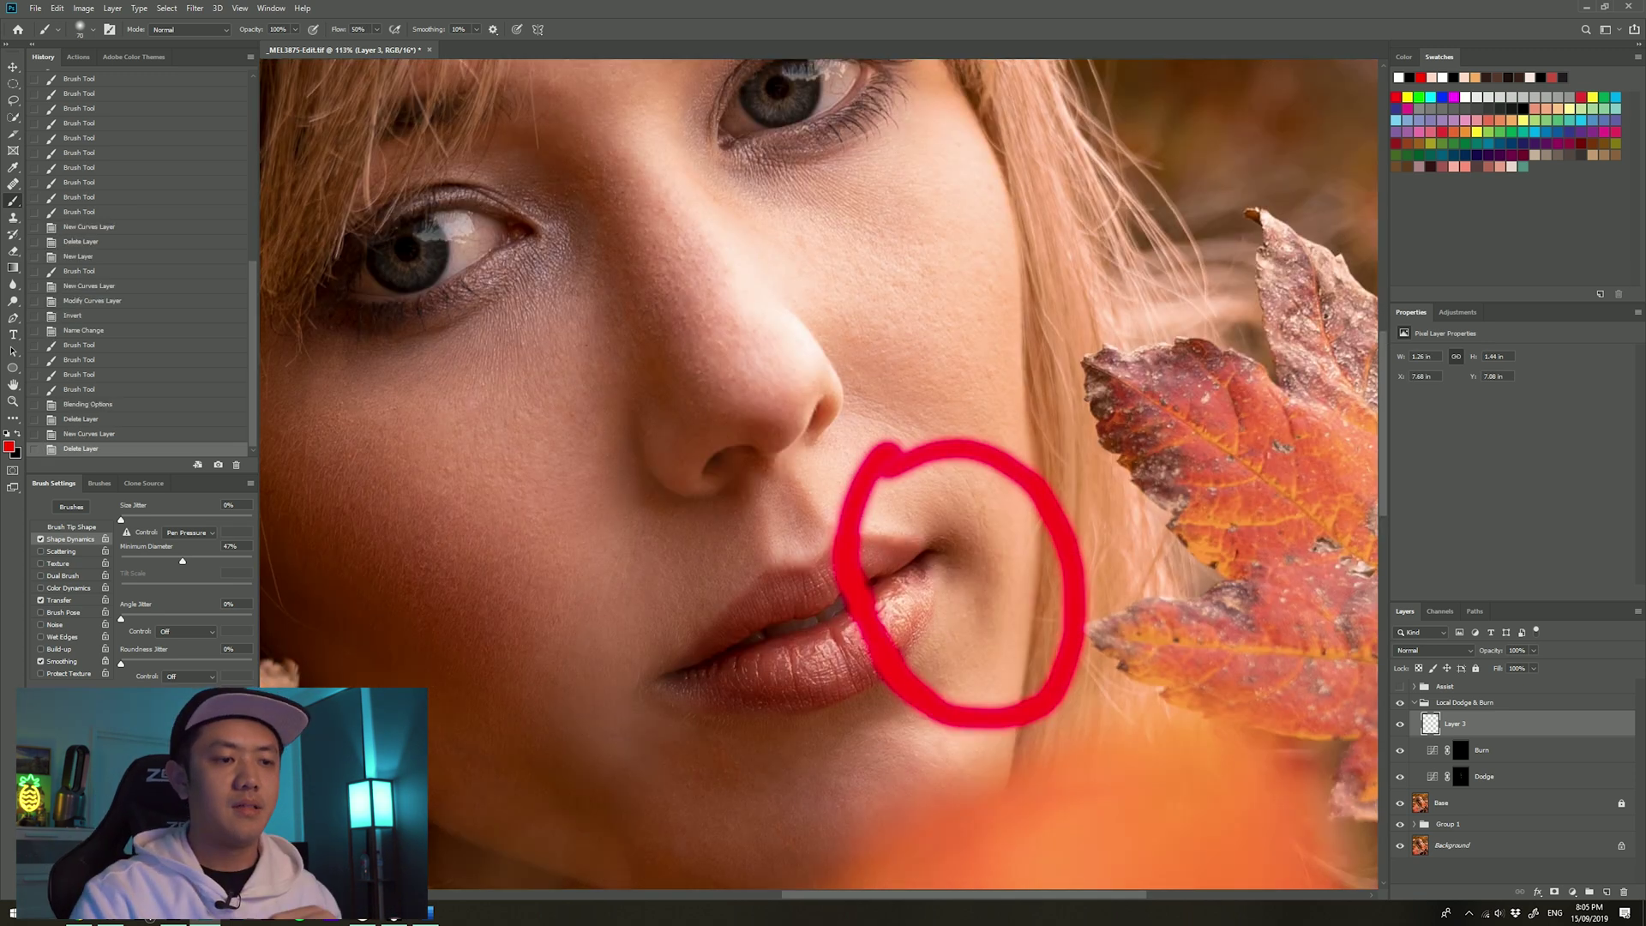
# Step: Add a Curves adjustment layer above Layer 3, raise the curve's midtones to brighten the image and invert its mask to black
pyautogui.click(1573, 892)
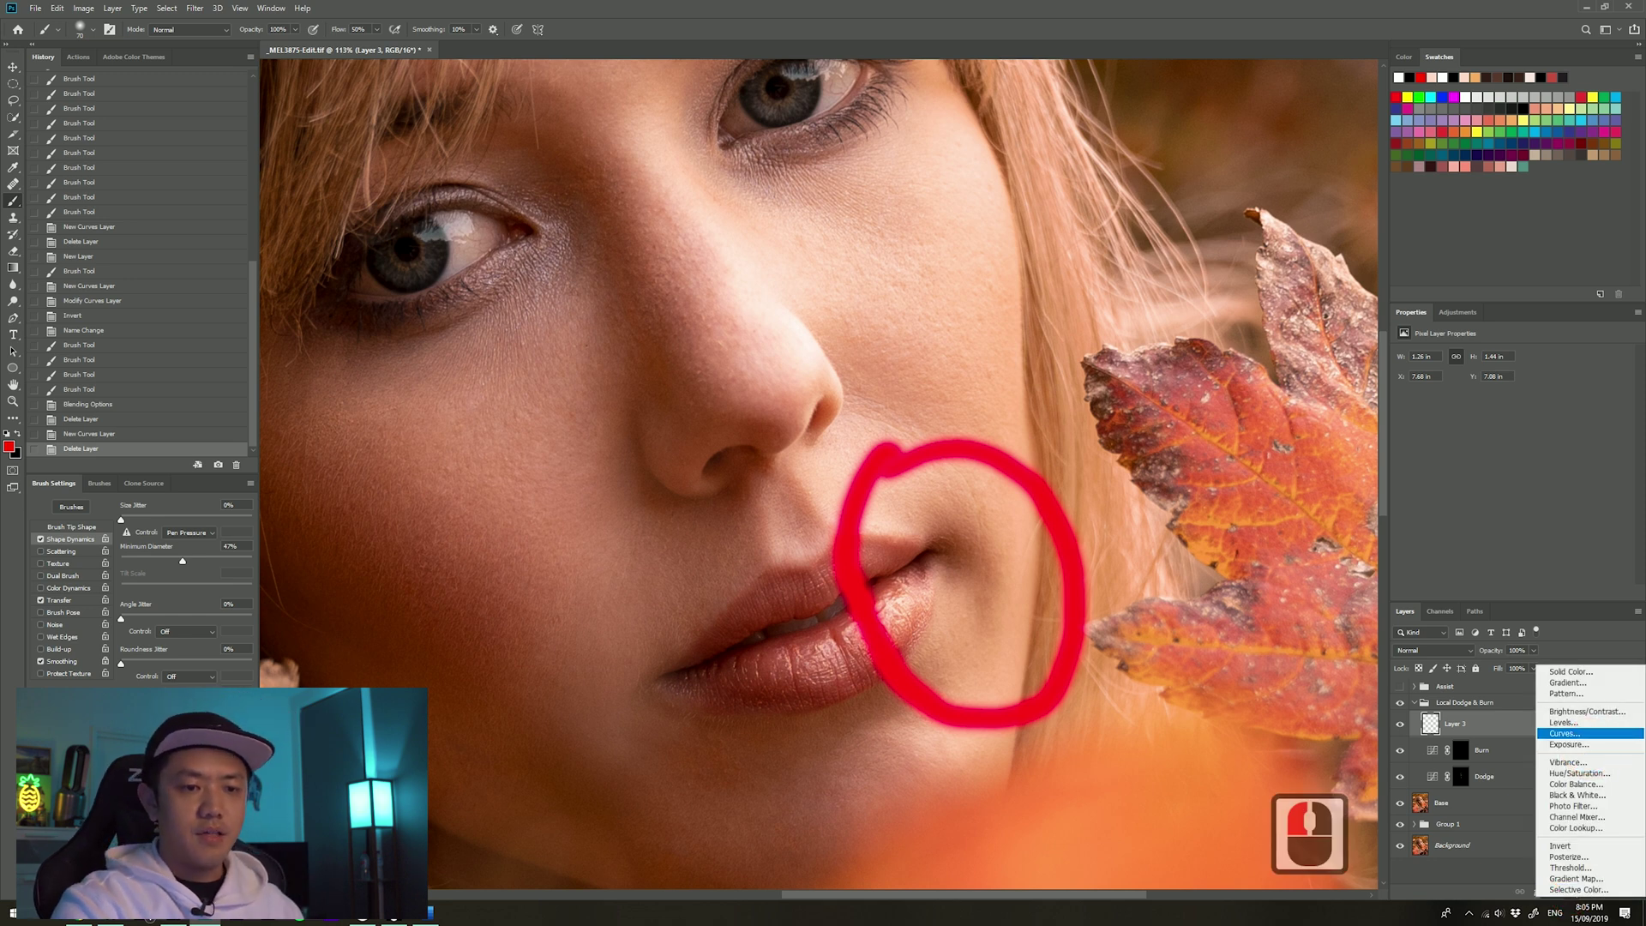
pyautogui.click(1565, 733)
pyautogui.moveTo(1522, 470); pyautogui.dragTo(1509, 456)
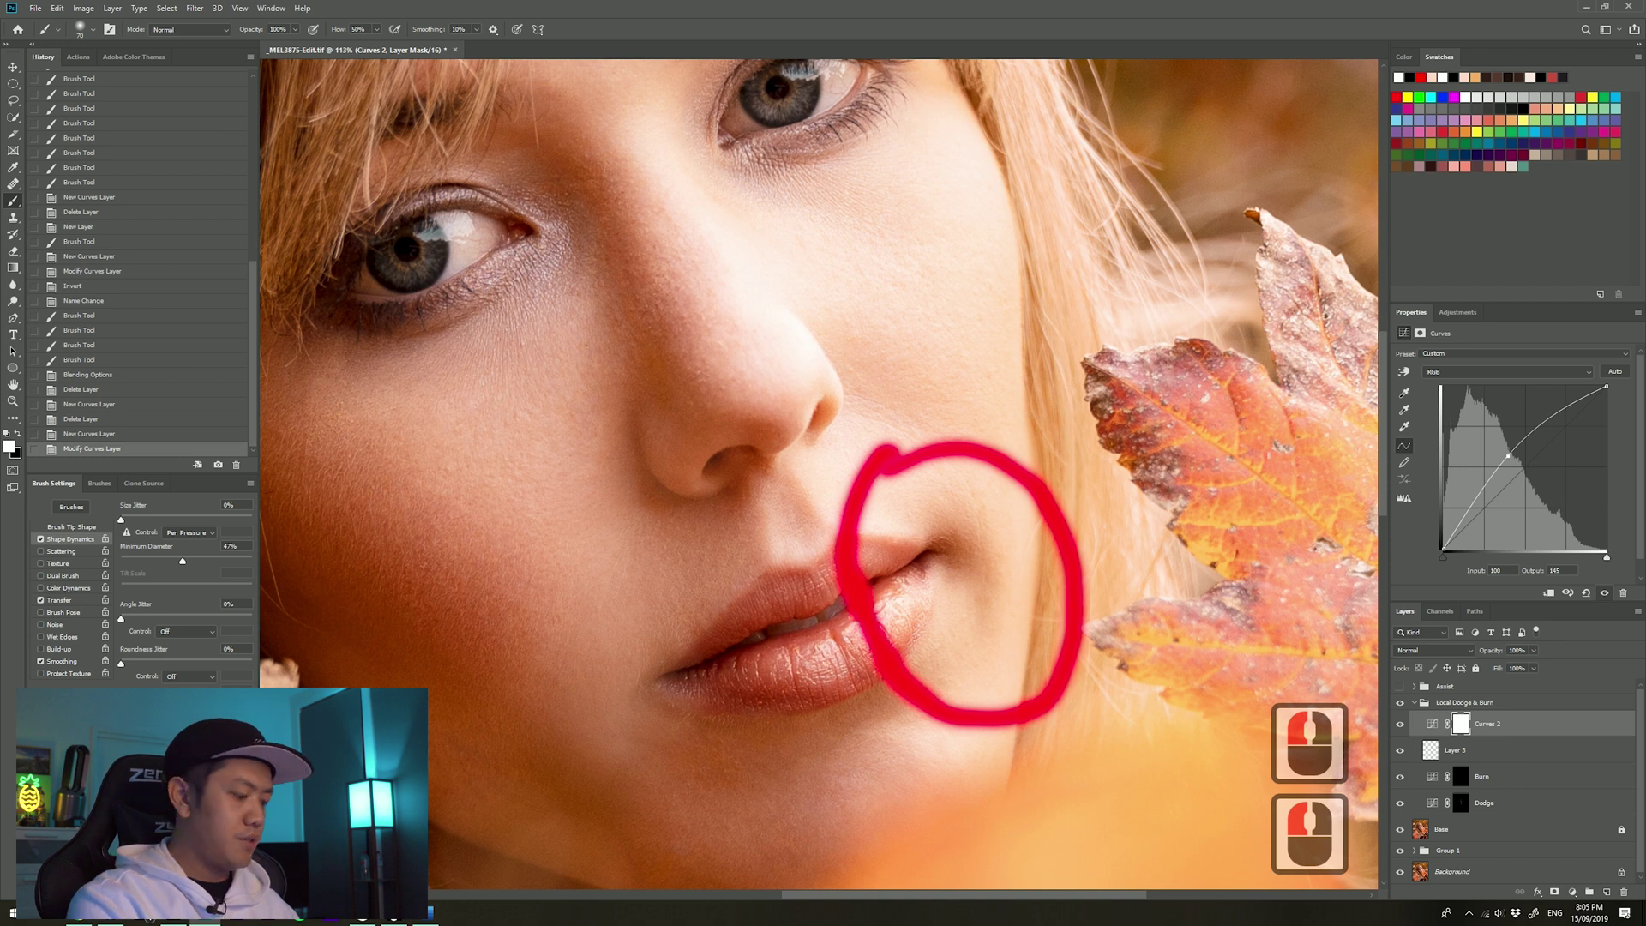
pyautogui.hotkey('ctrl', 'i')
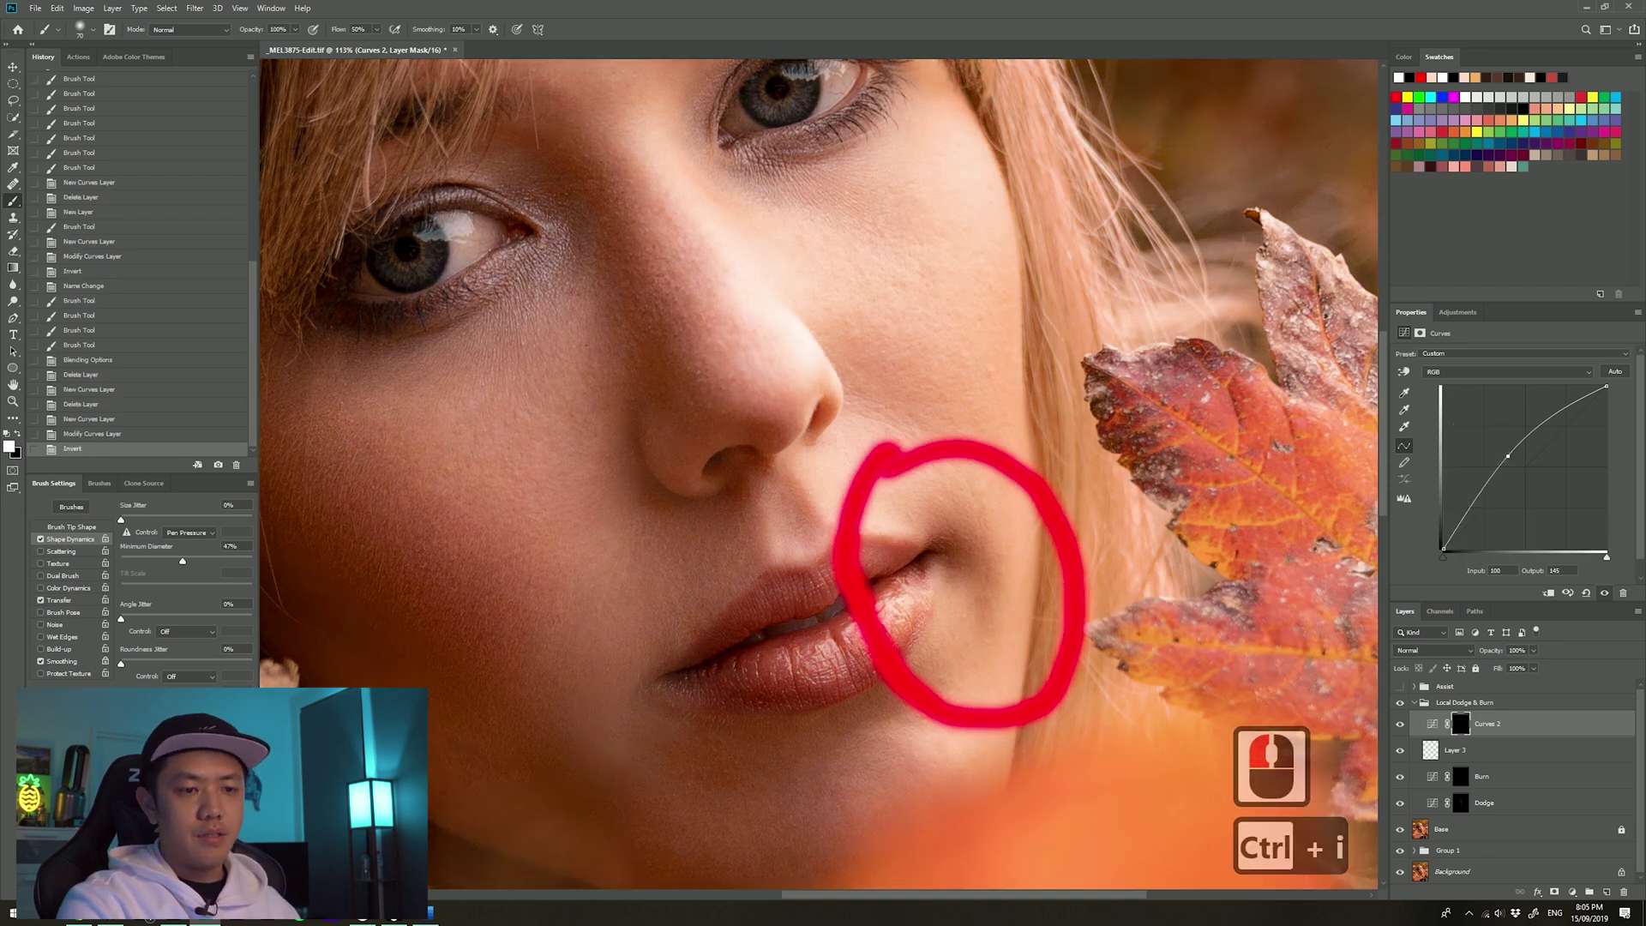
# Step: Rename the new brightening Curves layer to Dodge and select its layer mask for painting
pyautogui.doubleClick(1490, 724)
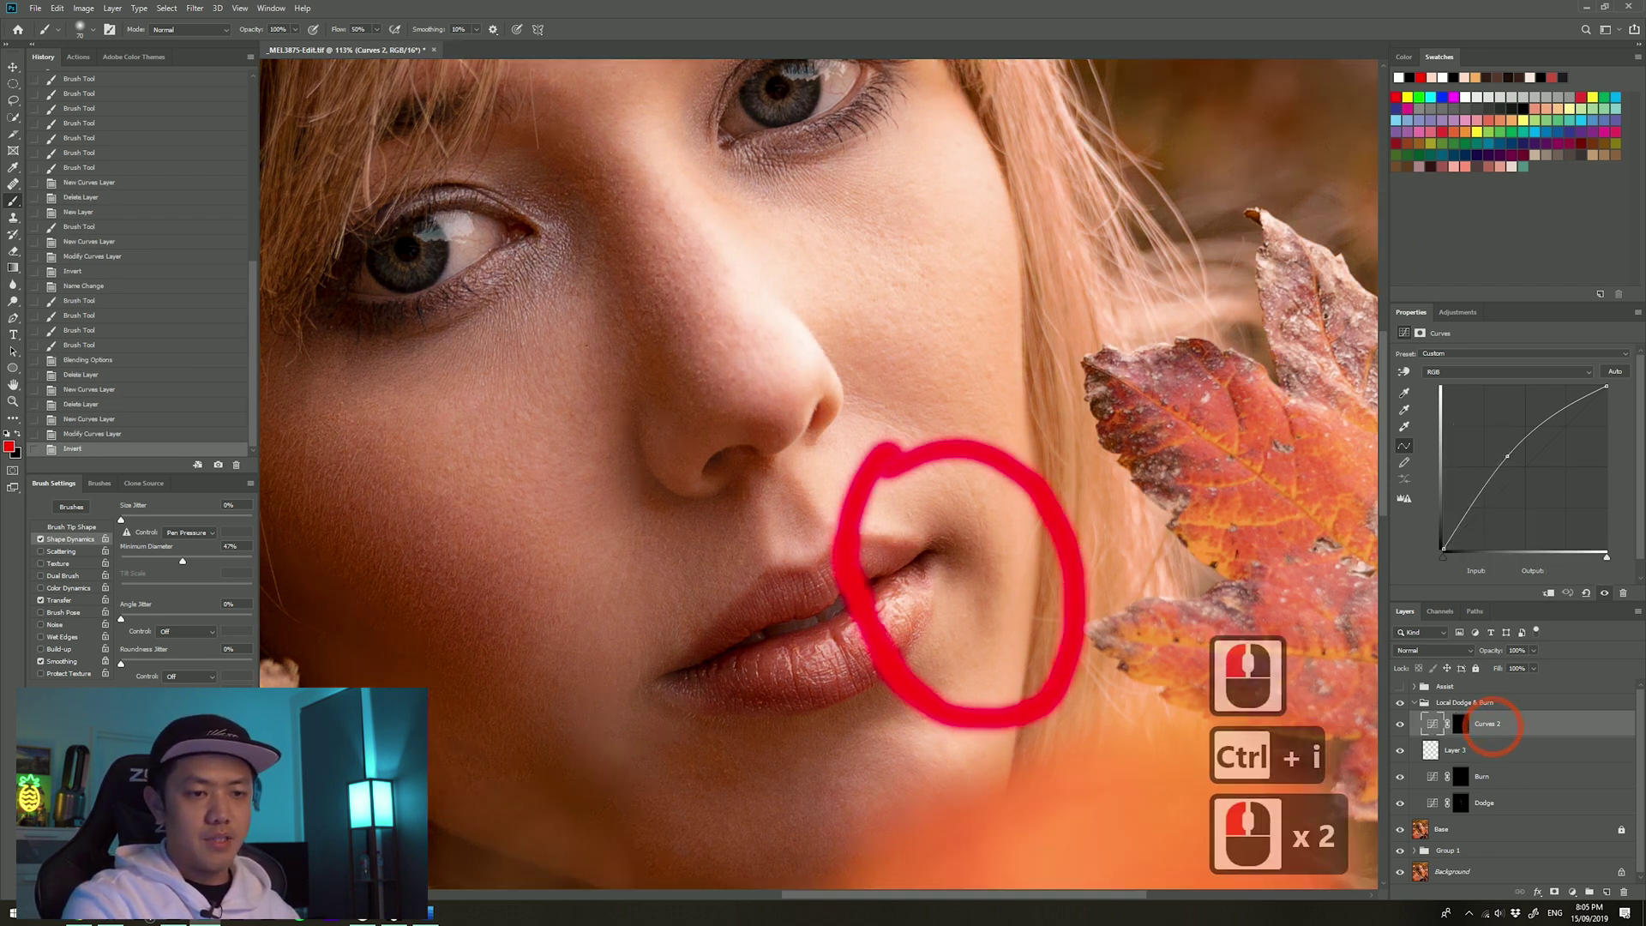
pyautogui.write('Dodge')
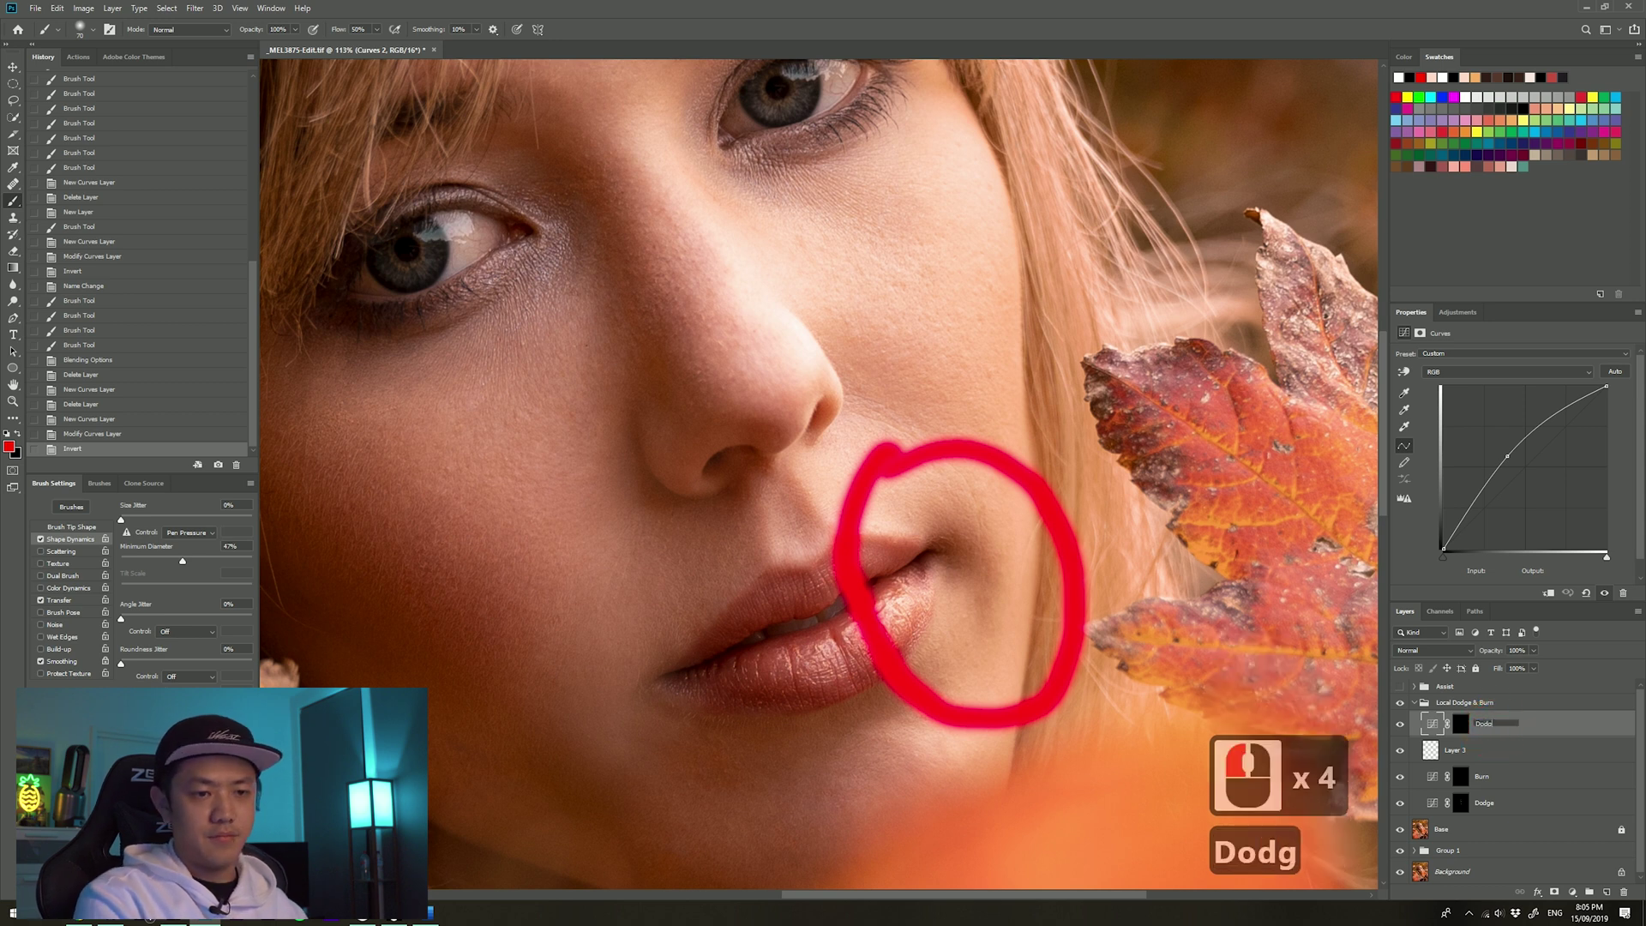
pyautogui.press('Return')
pyautogui.click(1460, 723)
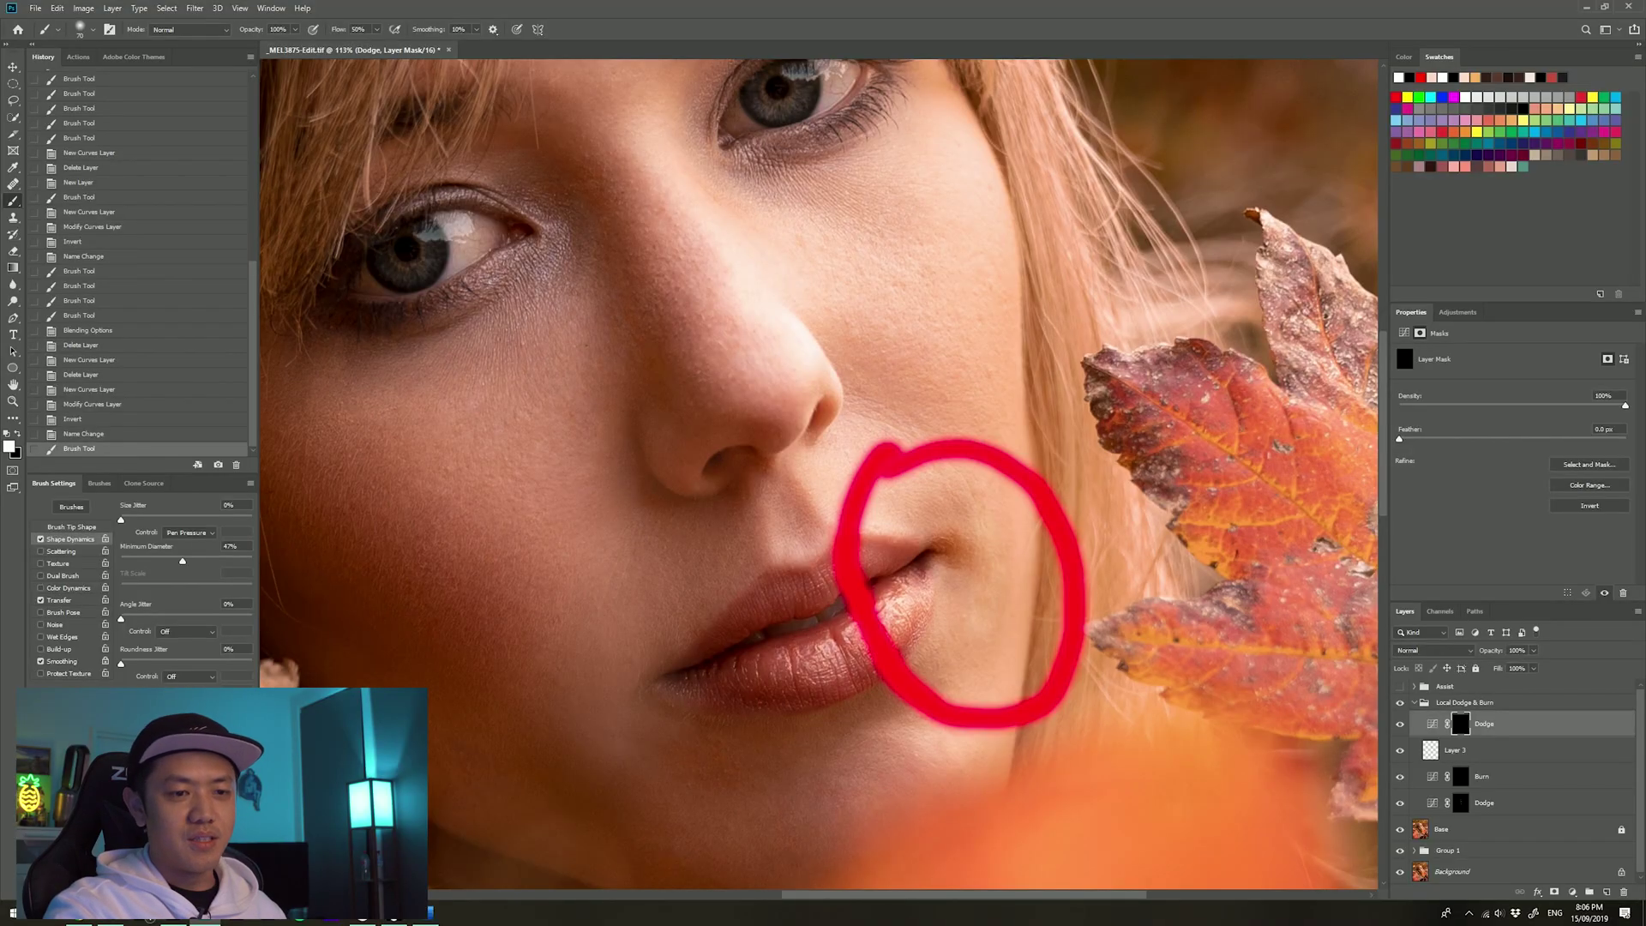
# Step: Open the Blending Options of the new Dodge layer above Layer 3
pyautogui.rightClick(1517, 723)
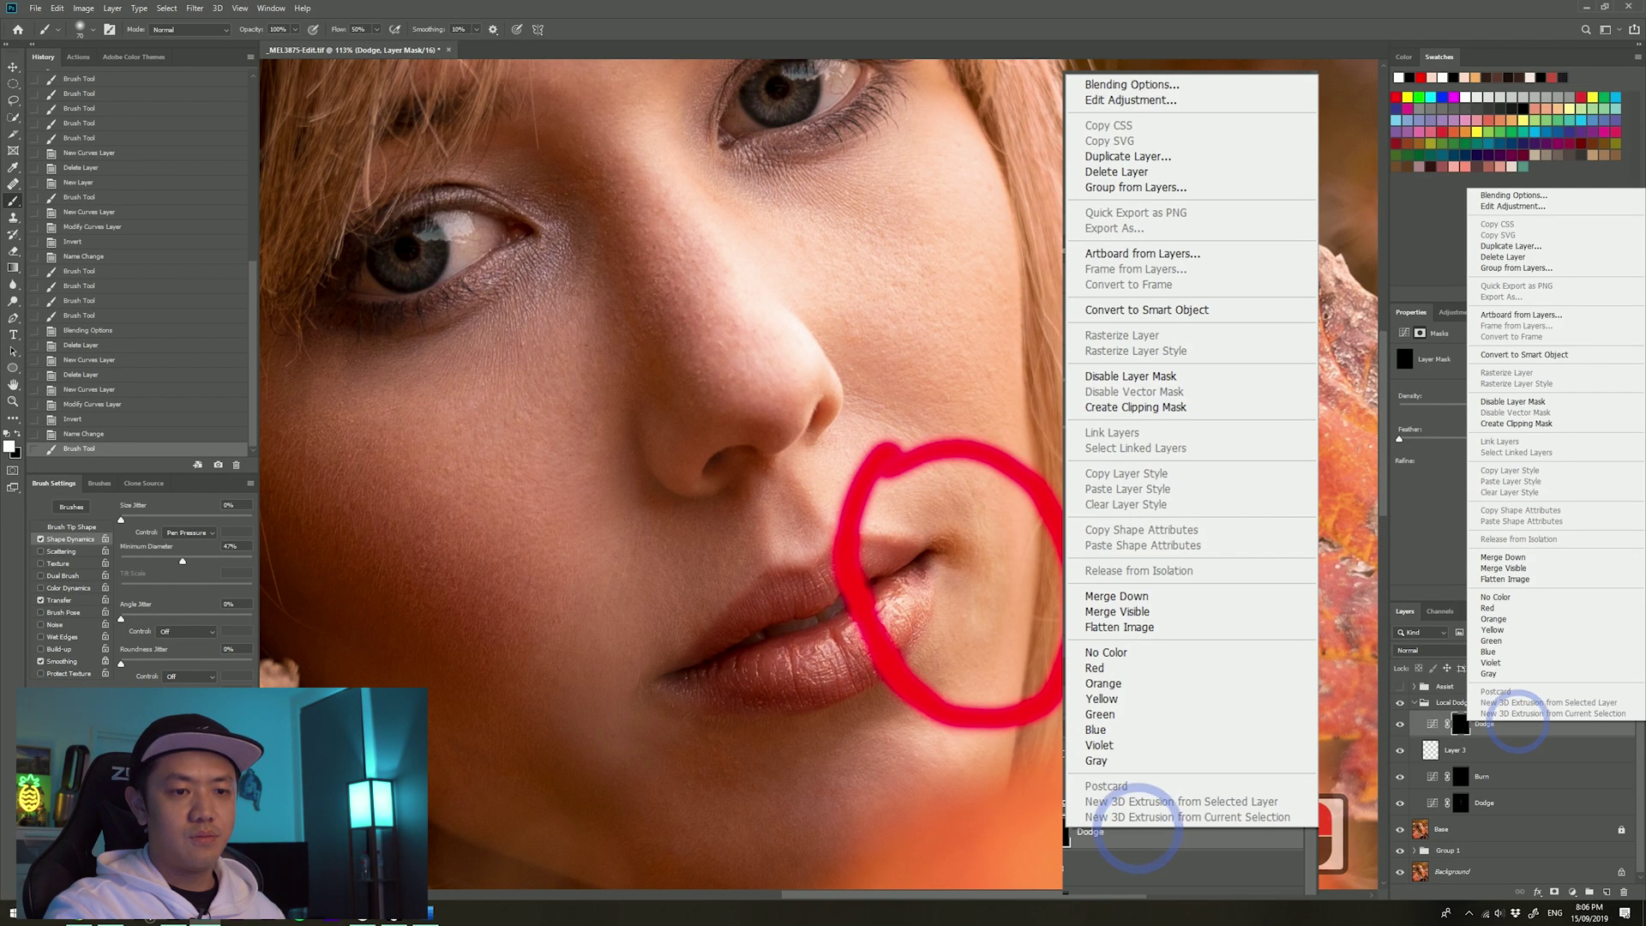
pyautogui.click(1514, 196)
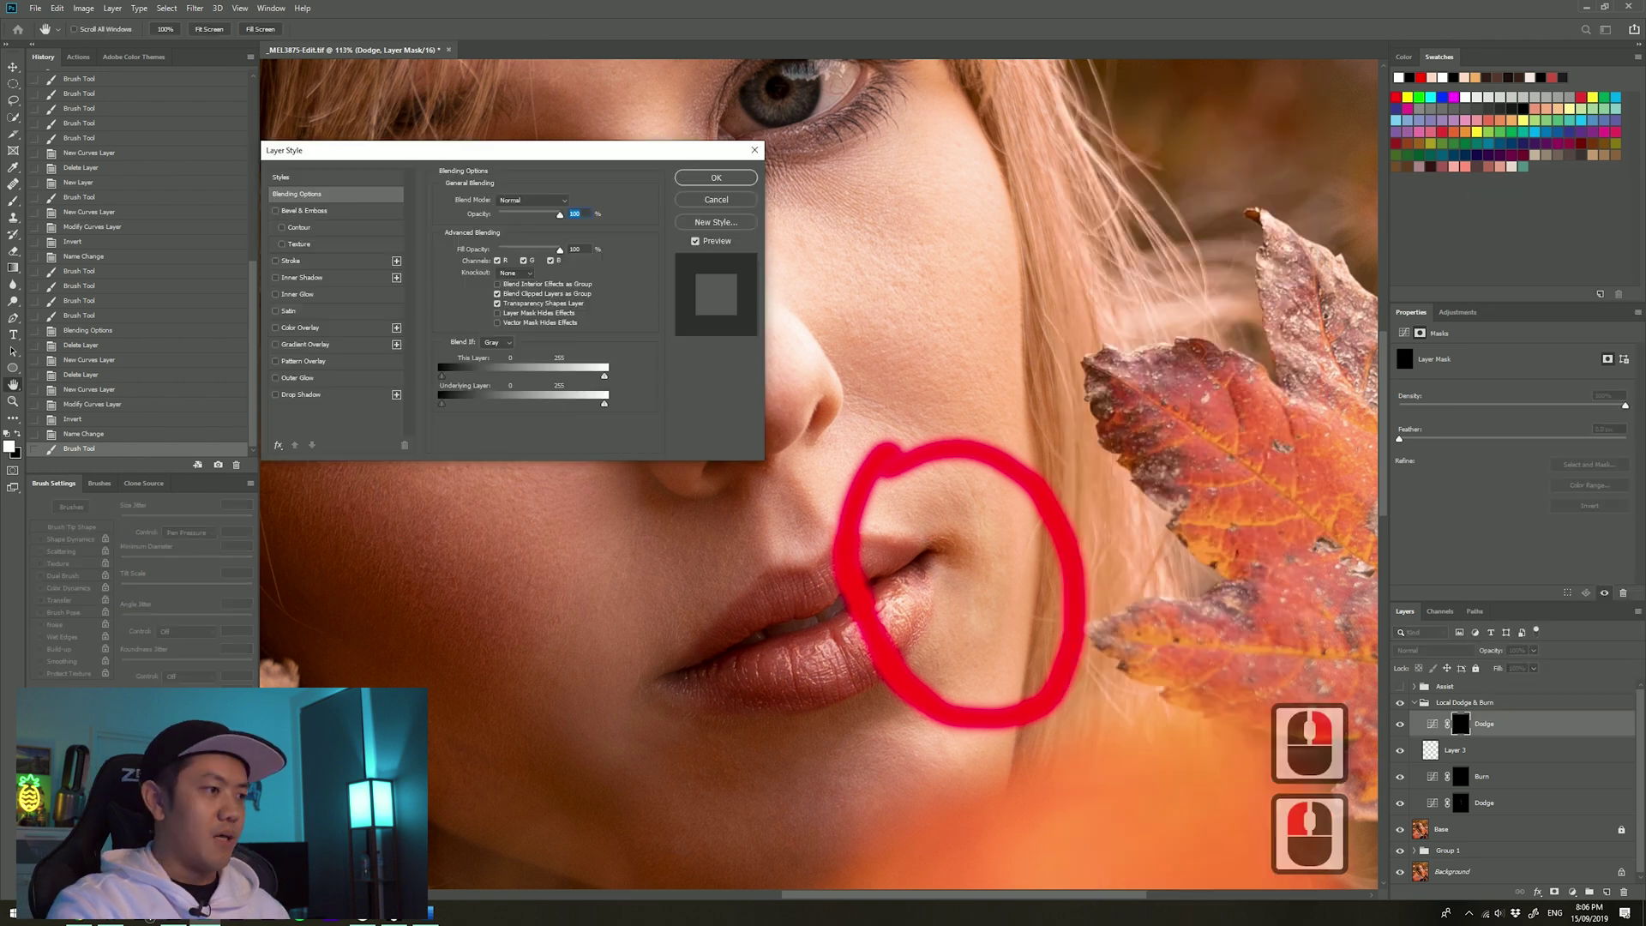